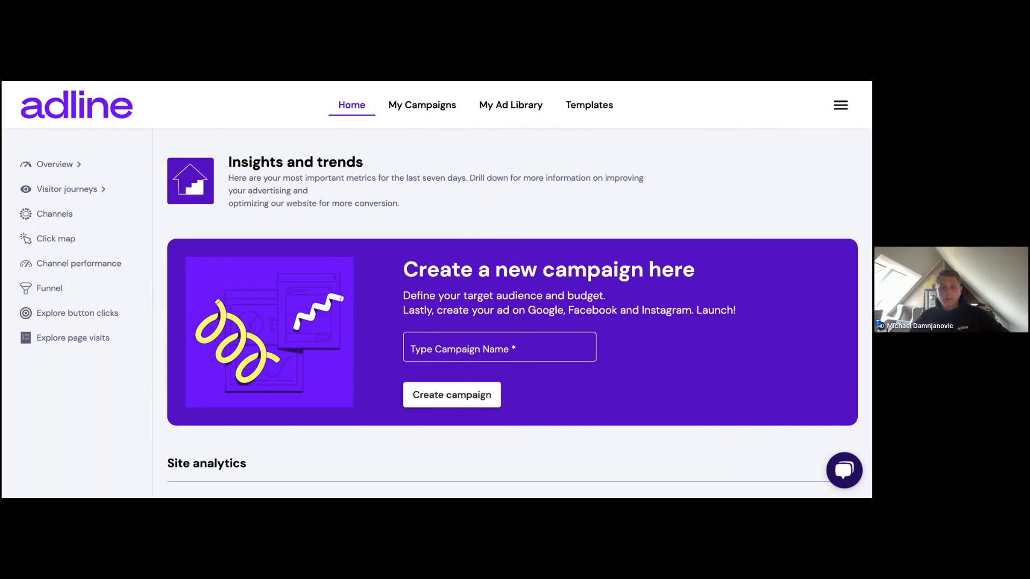
# Create a new campaign named "Adline advertising platform 2023 may".
pyautogui.click(463, 348)
pyautogui.write('Adline a')
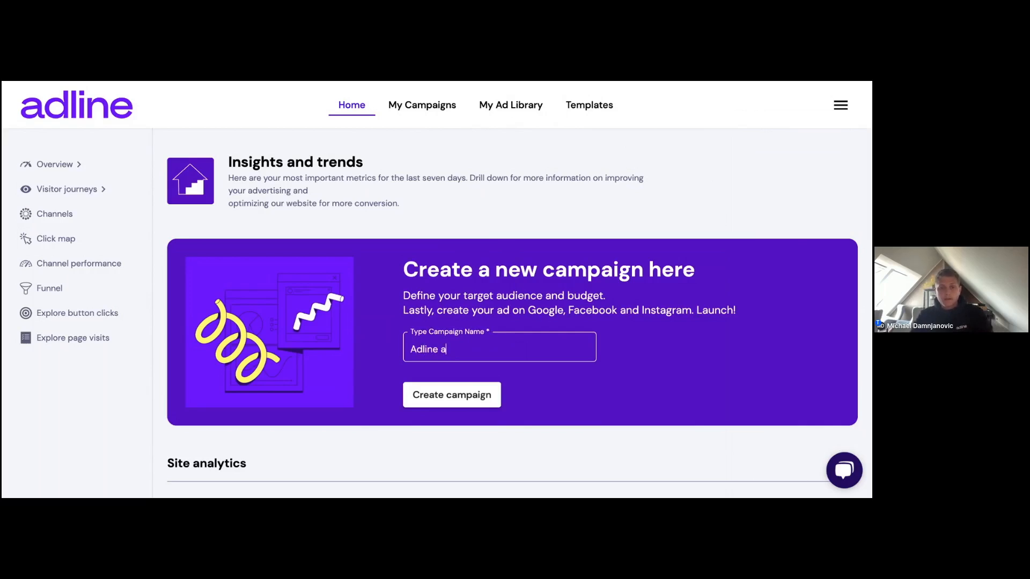
pyautogui.write('dvertising platfo')
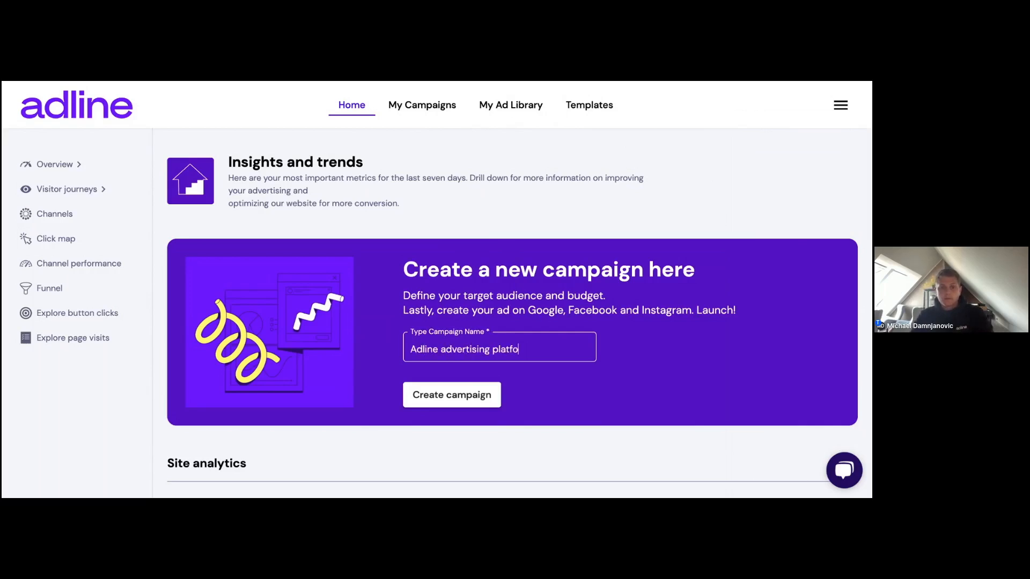
pyautogui.write('rm 2023 may')
pyautogui.click(433, 396)
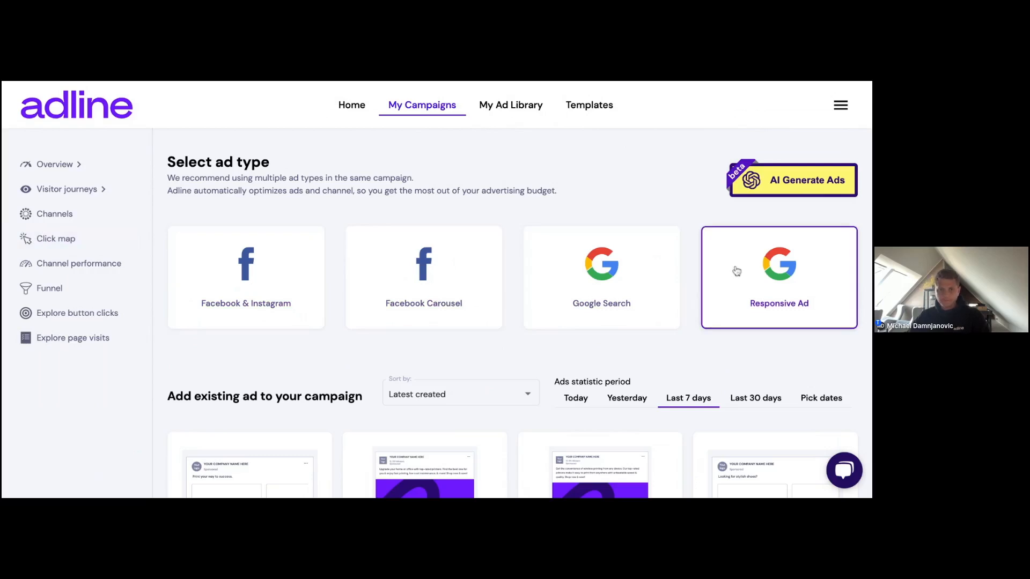
pyautogui.click(585, 267)
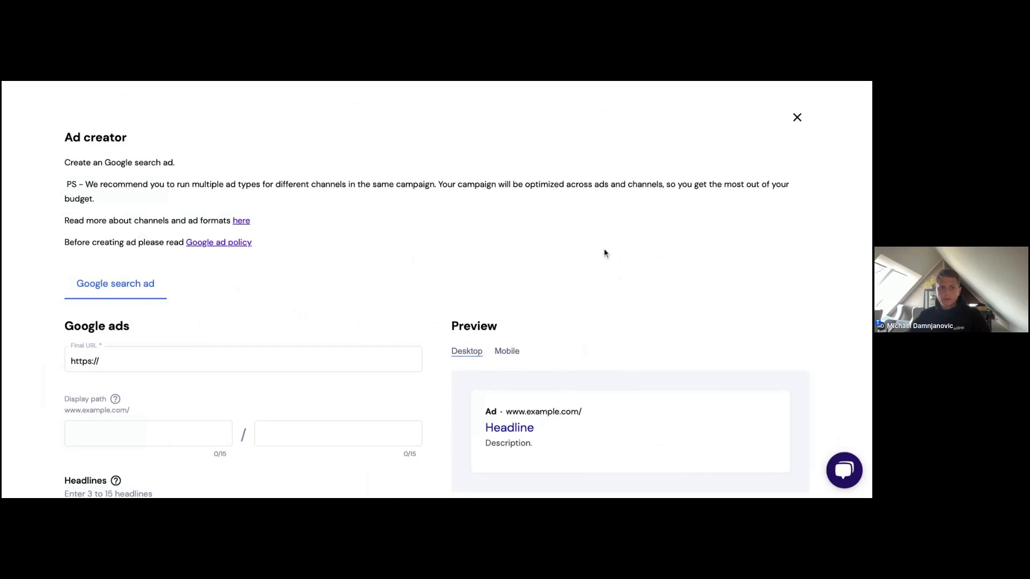
pyautogui.scroll(-2, 605, 254)
pyautogui.click(107, 246)
pyautogui.write('adline.com')
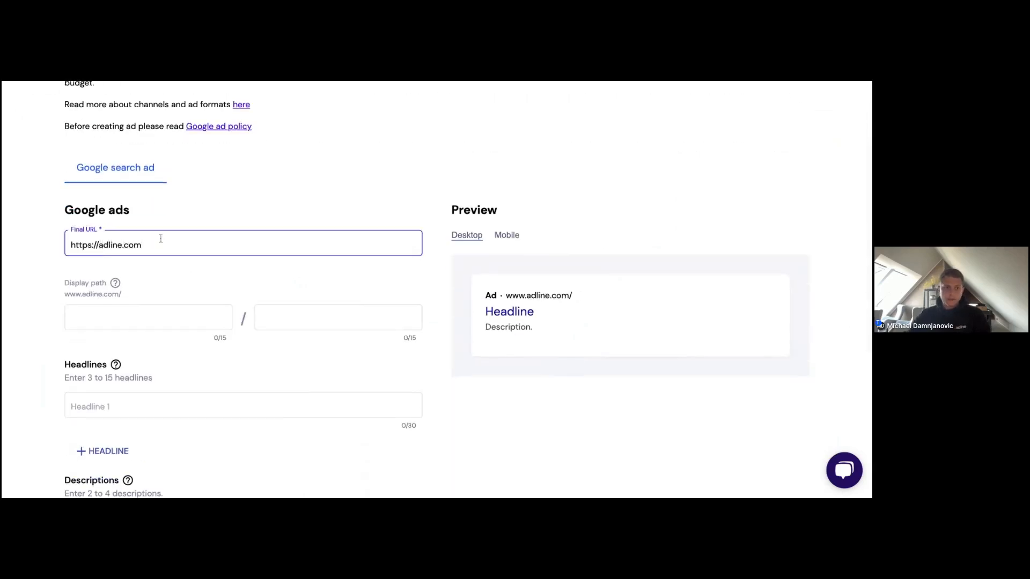
# Enter "Boost Ads Now" as the search ad's first headline.
pyautogui.scroll(-2, 161, 236)
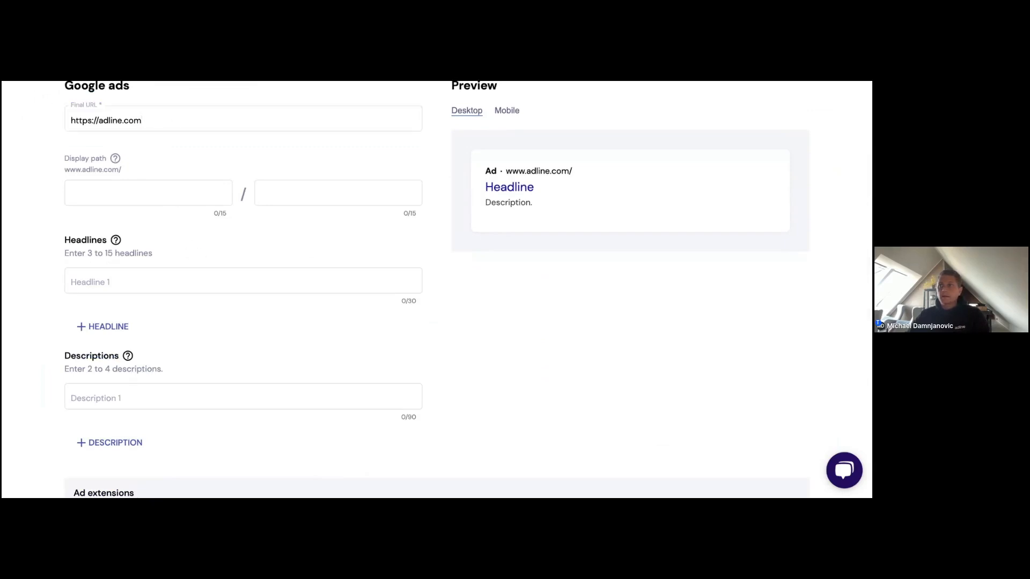
pyautogui.click(141, 120)
pyautogui.click(90, 282)
pyautogui.write('Boost Ads Now')
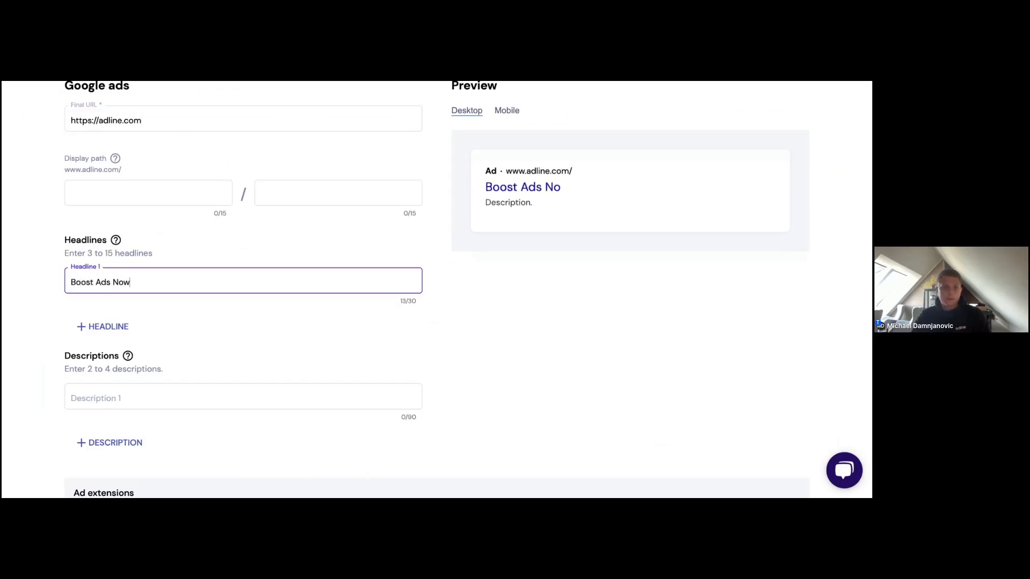
# Add five more empty headline entries to the search ad, up to headline 6.
pyautogui.click(102, 329)
pyautogui.scroll(-1, 109, 321)
pyautogui.click(109, 311)
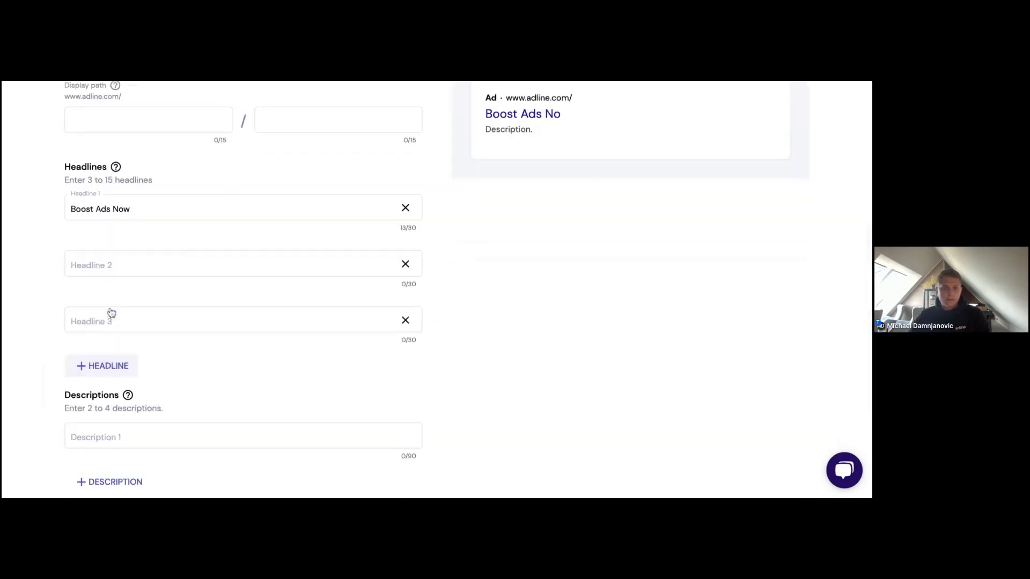
pyautogui.click(102, 369)
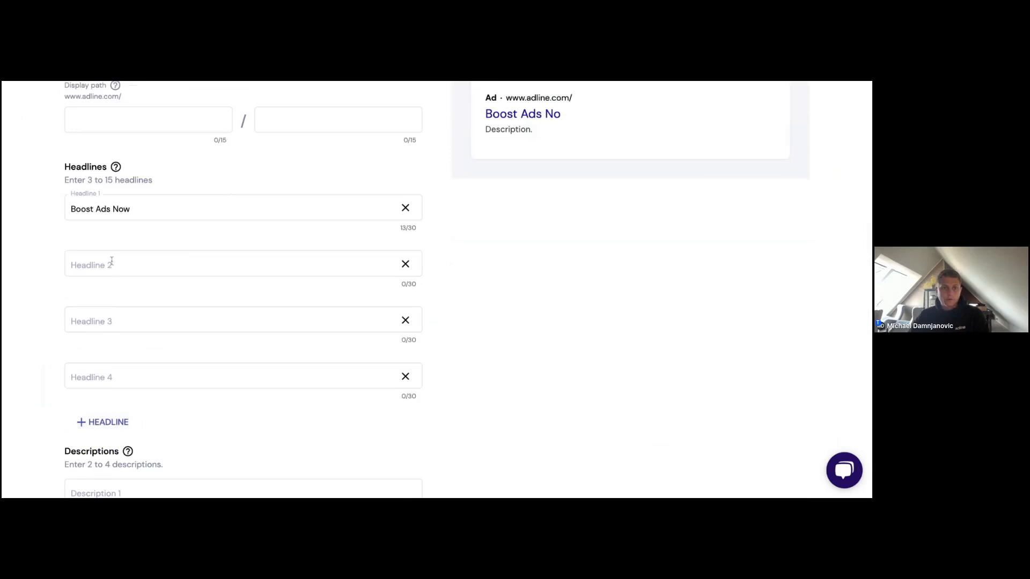
pyautogui.click(116, 423)
pyautogui.scroll(-1, 116, 429)
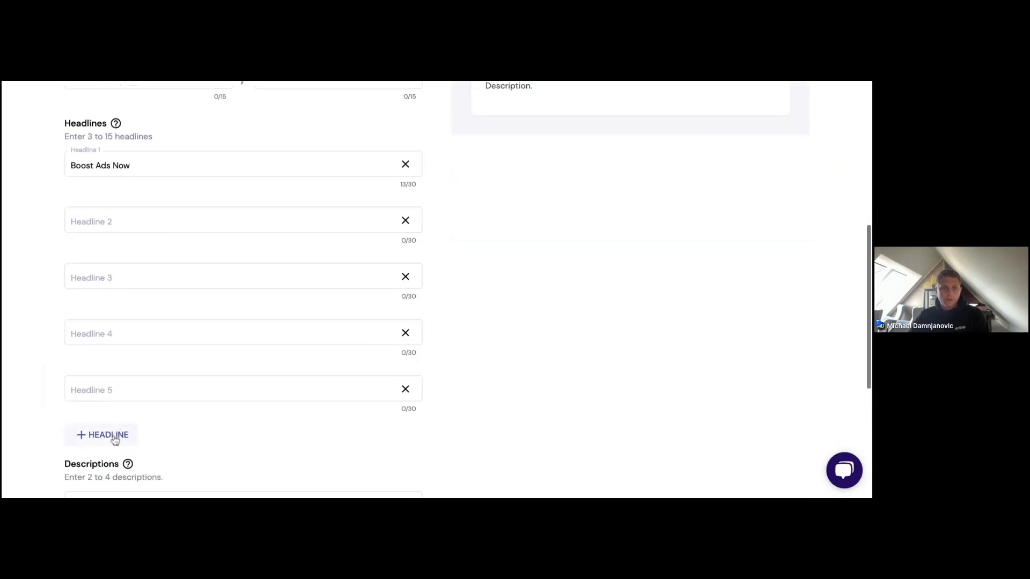
pyautogui.click(113, 434)
# Fill headline 2 with "Maximize ROI Fast" and headline 3 with "Advertise Smarter".
pyautogui.click(104, 223)
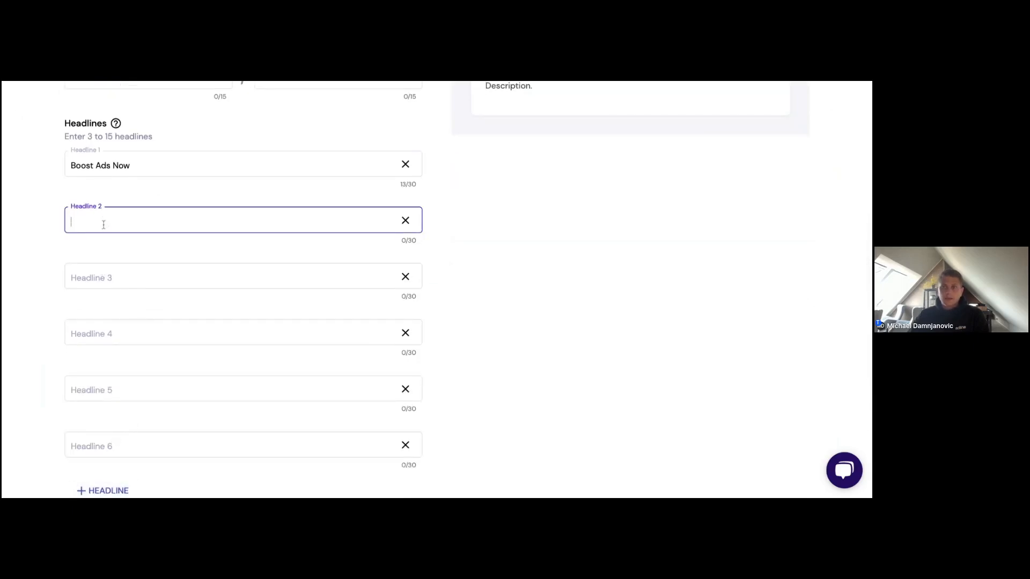
pyautogui.write('Maxim')
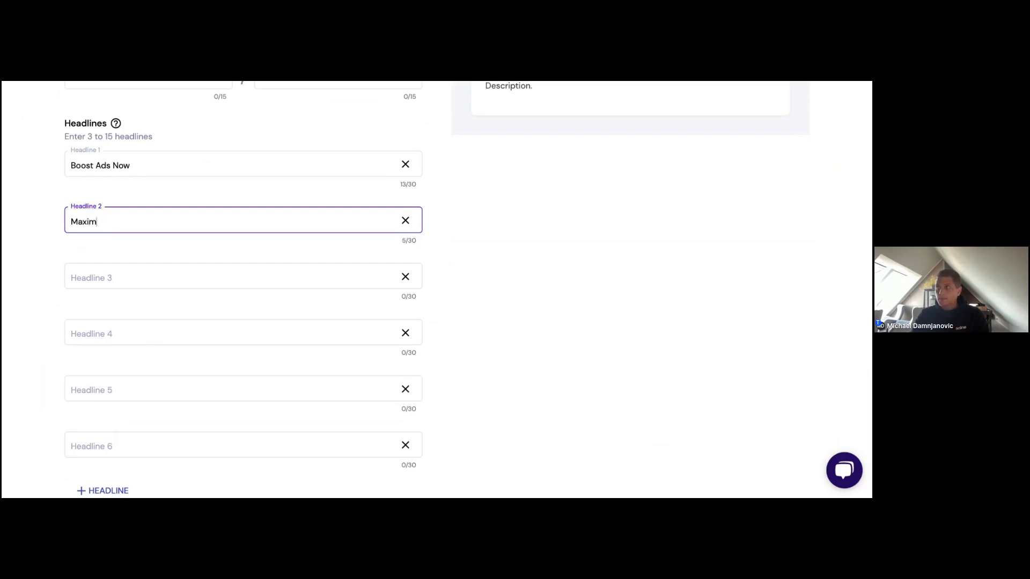
pyautogui.write('ize ROI Fast')
pyautogui.press('Tab')
pyautogui.press('Tab')
pyautogui.write('Advertise Smarter')
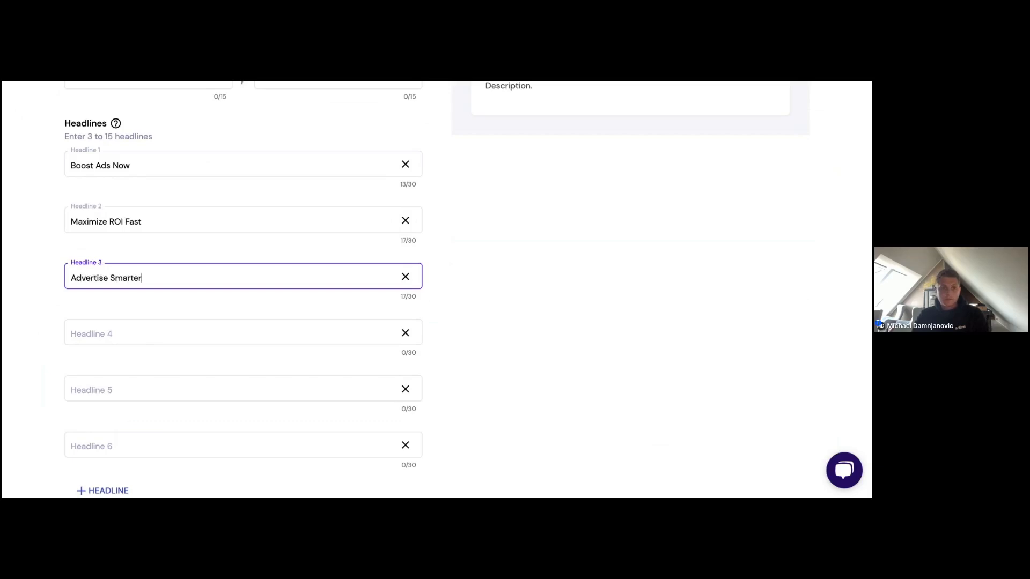
pyautogui.press('Tab')
pyautogui.press('Tab')
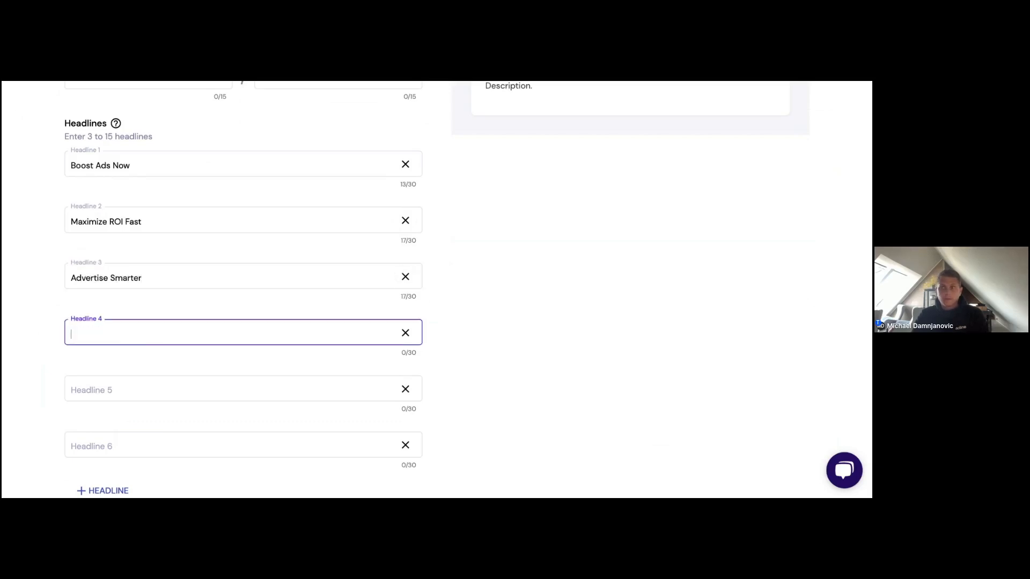
# Fill headlines 4 to 6 with "Convert with Ease", "Grow Your Business" and "Advertise Effortlessly".
pyautogui.write('Convert with Ease')
pyautogui.press('Tab')
pyautogui.press('Tab')
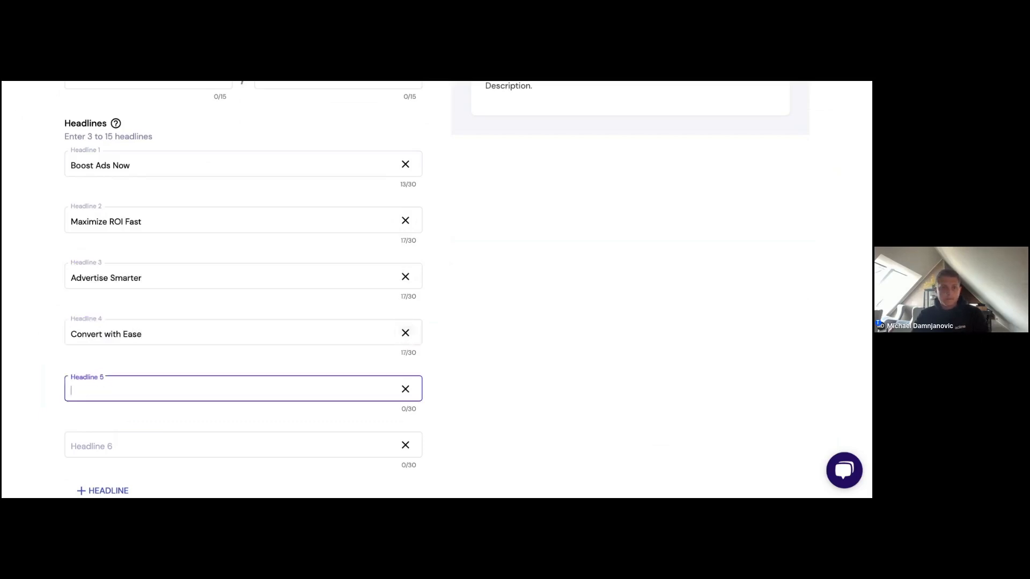
pyautogui.write('Grow Your Business')
pyautogui.press('Tab')
pyautogui.press('Tab')
pyautogui.write('Advertise Effortlessly')
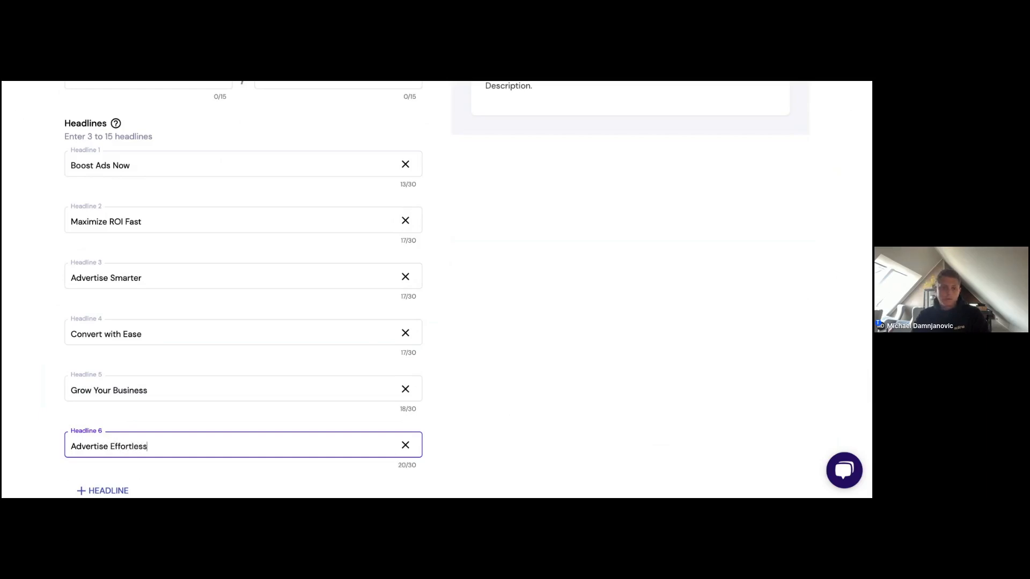
pyautogui.press('Tab')
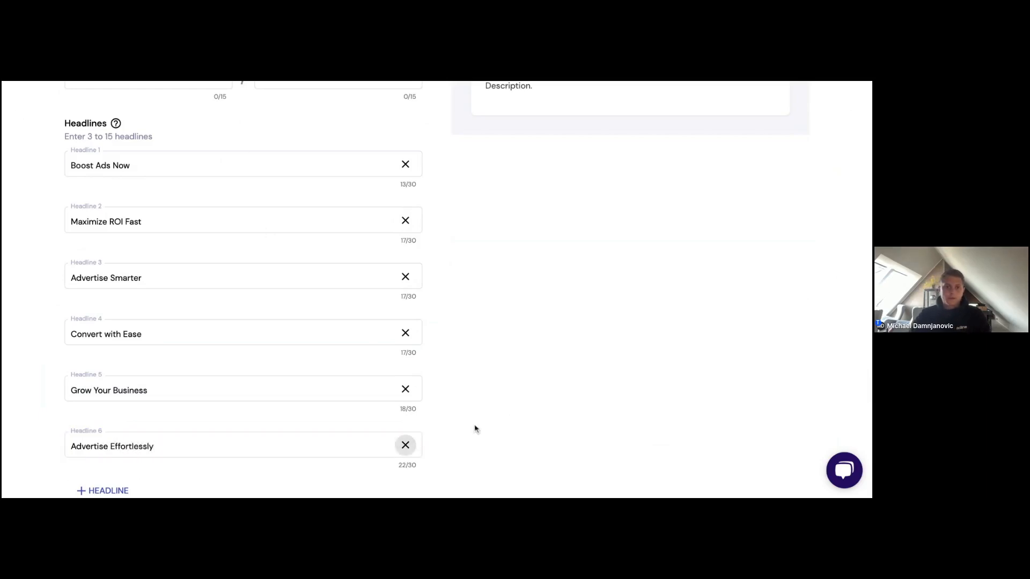
# Add two more headlines to the ad: "Drive Sales Today" as headline 7 and "Scale Your Ads" as headline 8.
pyautogui.scroll(-1, 402, 413)
pyautogui.click(118, 430)
pyautogui.scroll(-1, 117, 430)
pyautogui.click(108, 444)
pyautogui.click(105, 402)
pyautogui.scroll(-1, 105, 403)
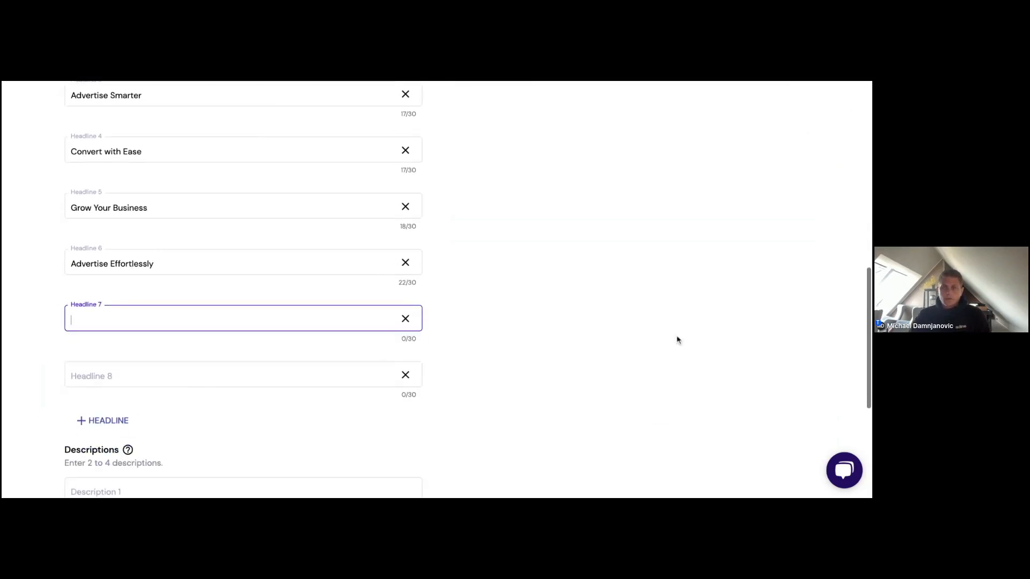
pyautogui.write('Driv')
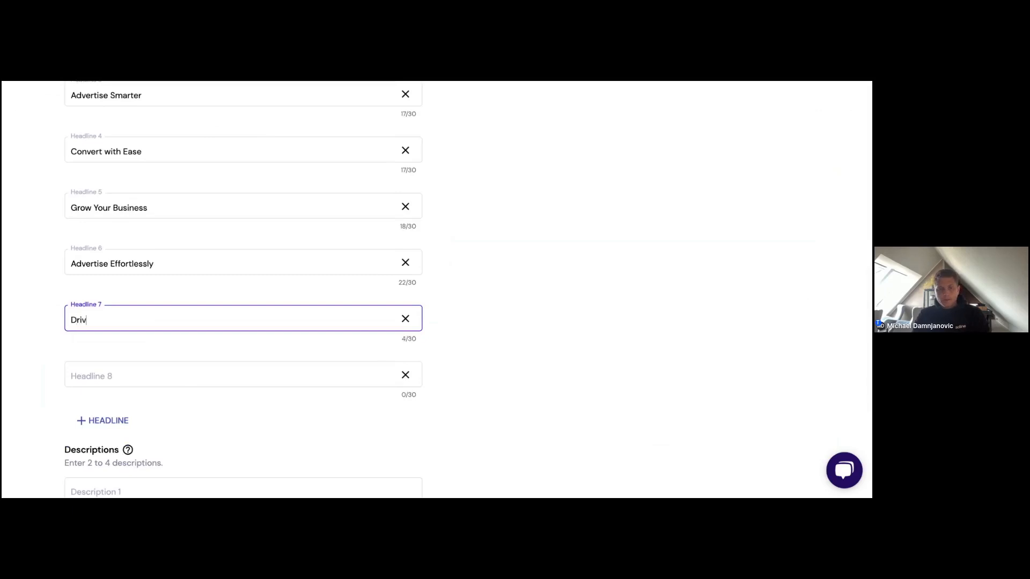
pyautogui.write('e Sales Today')
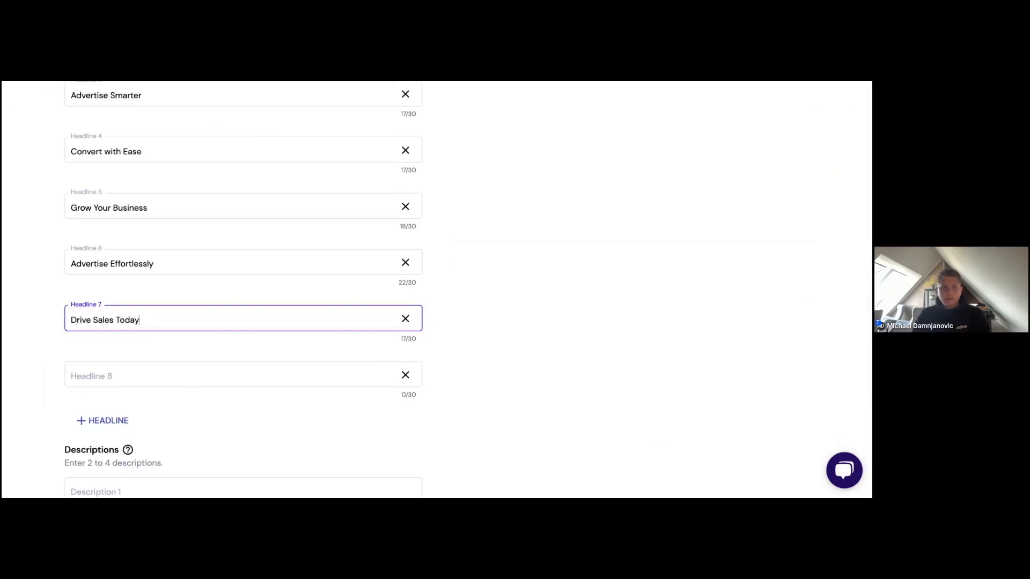
pyautogui.click(102, 377)
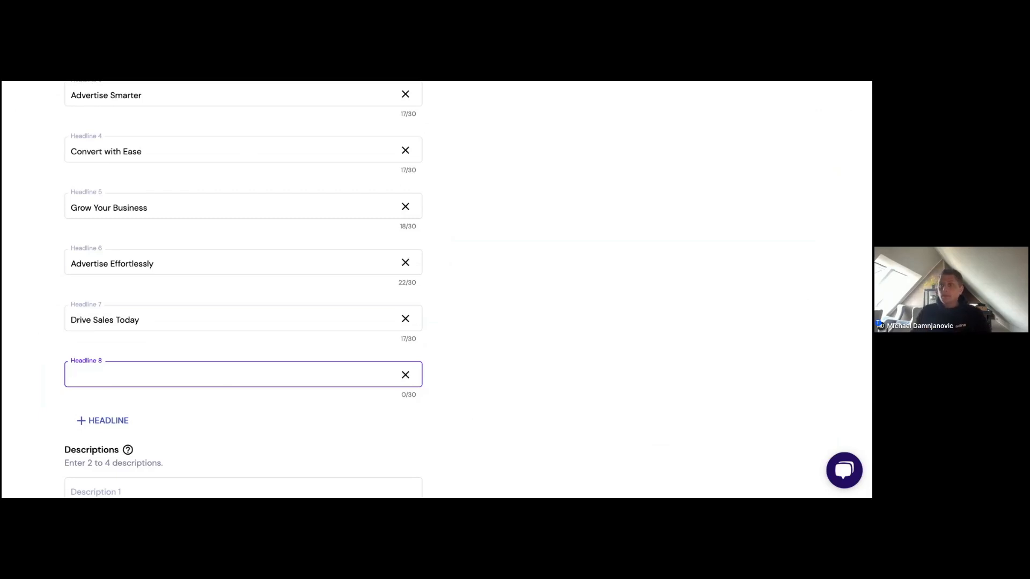
pyautogui.write('cal')
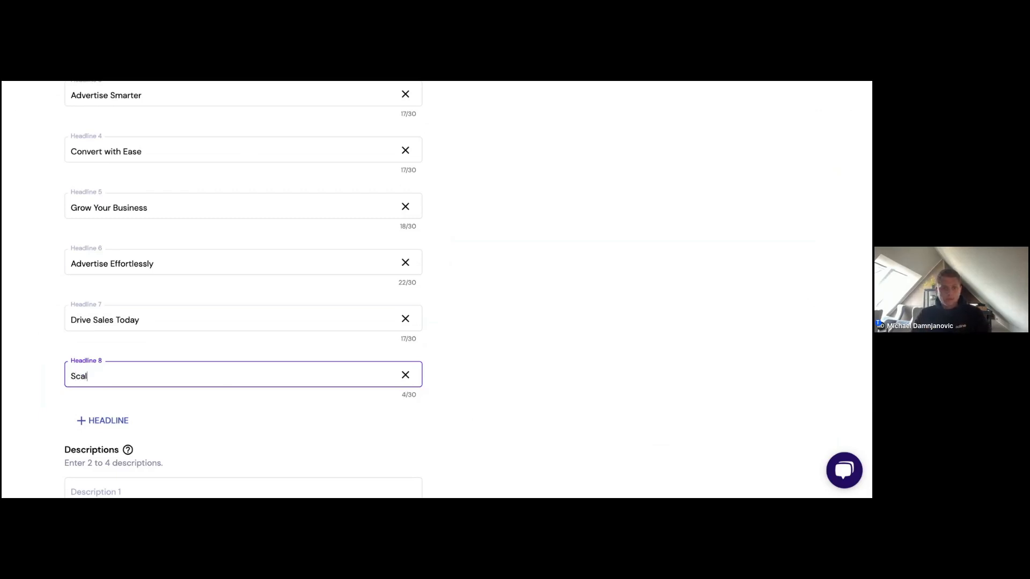
pyautogui.write('e Your Ads')
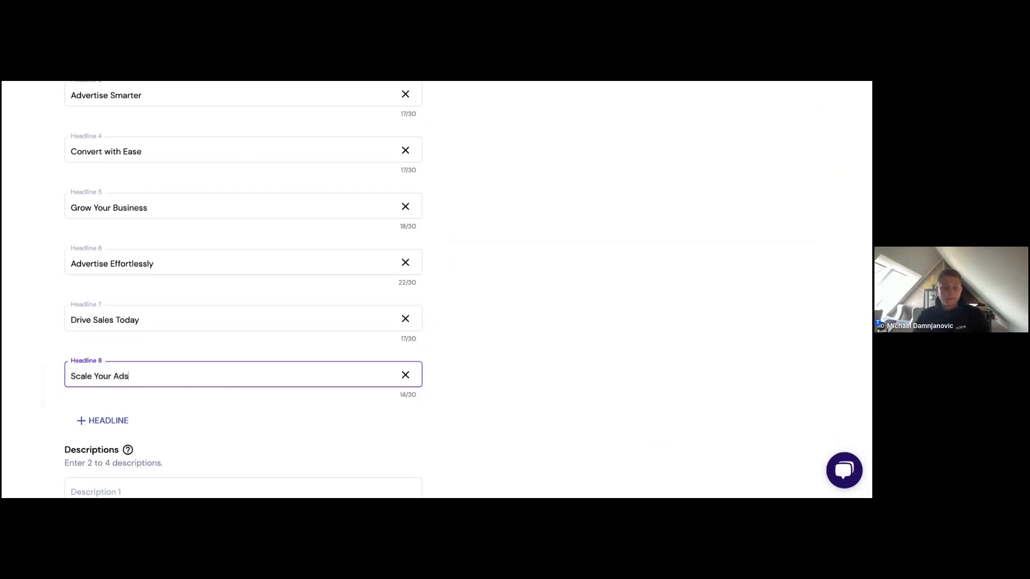
# Enter "Steamline your ad campaigns. Try our online software today." as the ad's first description.
pyautogui.scroll(-2, 214, 372)
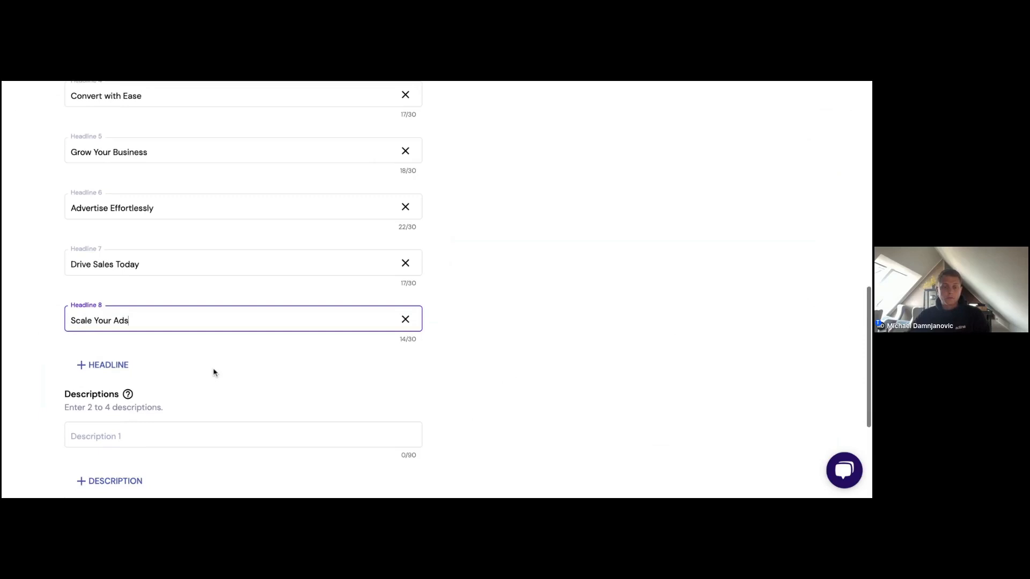
pyautogui.scroll(-3, 213, 372)
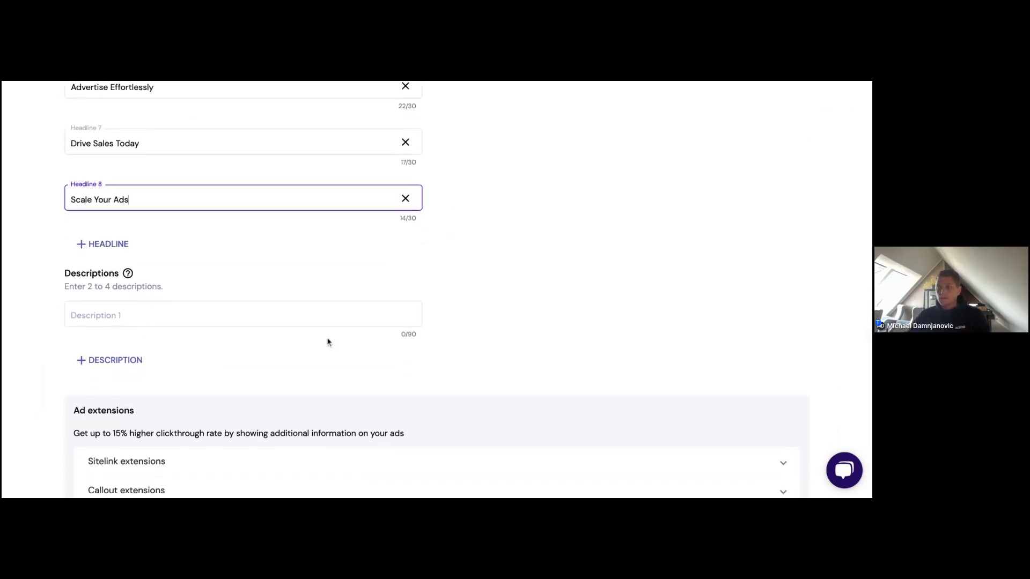
pyautogui.click(120, 318)
pyautogui.write('Steamline your ad cam')
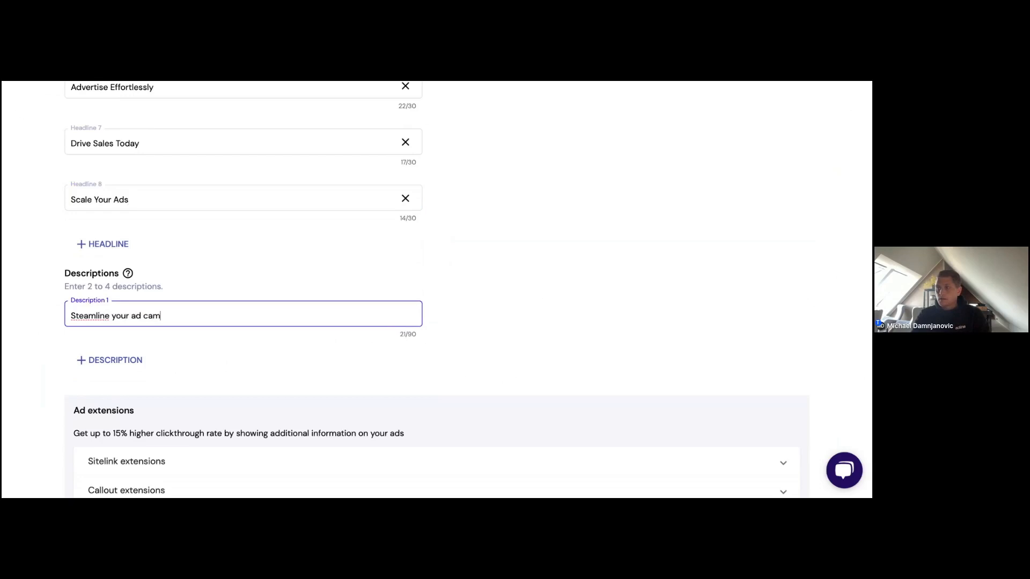
pyautogui.write('paigns. Try our online software today.')
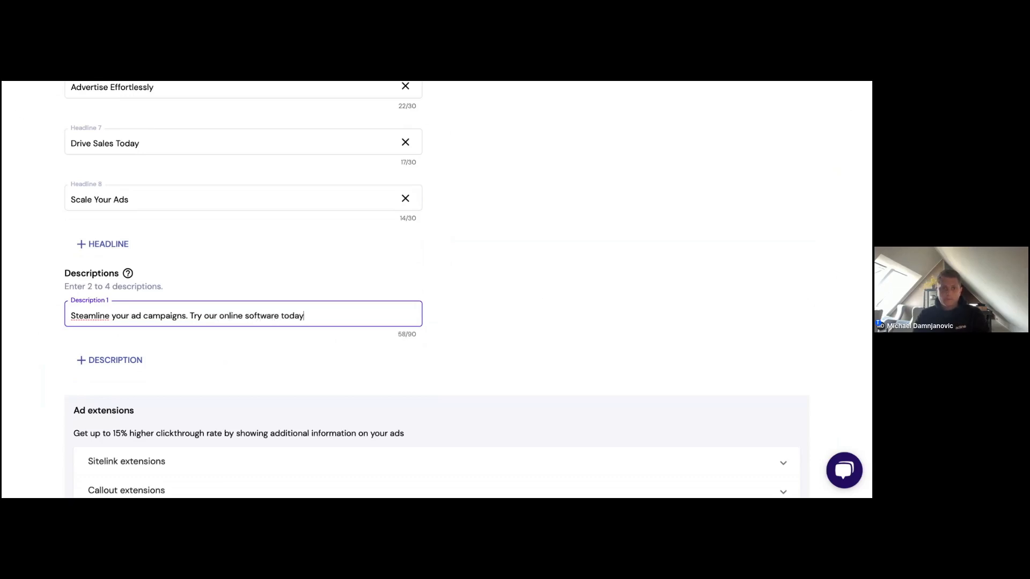
# Add a second description reading "Optimize ad performance- Sign up for our software now.".
pyautogui.click(101, 369)
pyautogui.click(97, 371)
pyautogui.write('Optim')
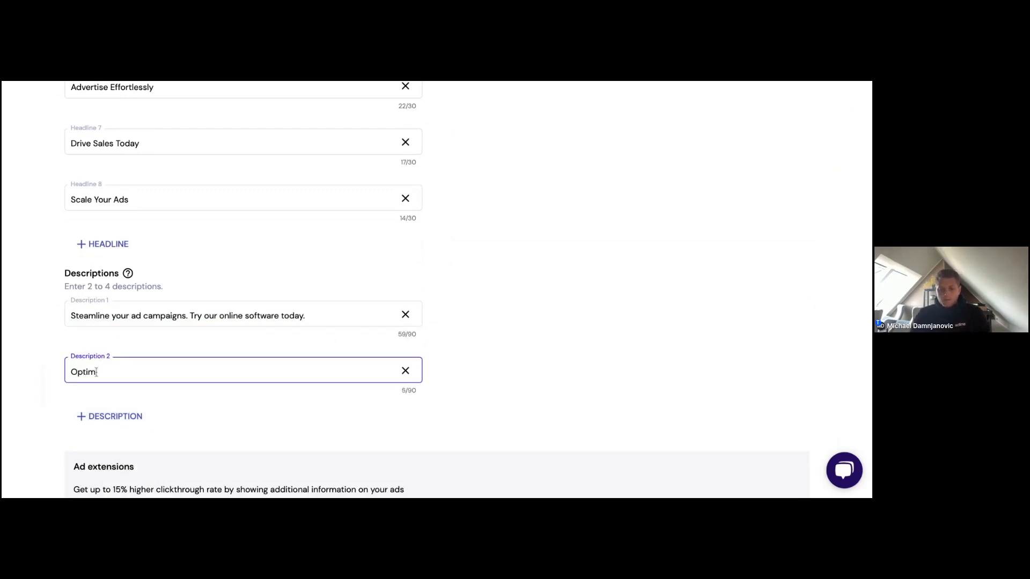
pyautogui.write('ize youad p')
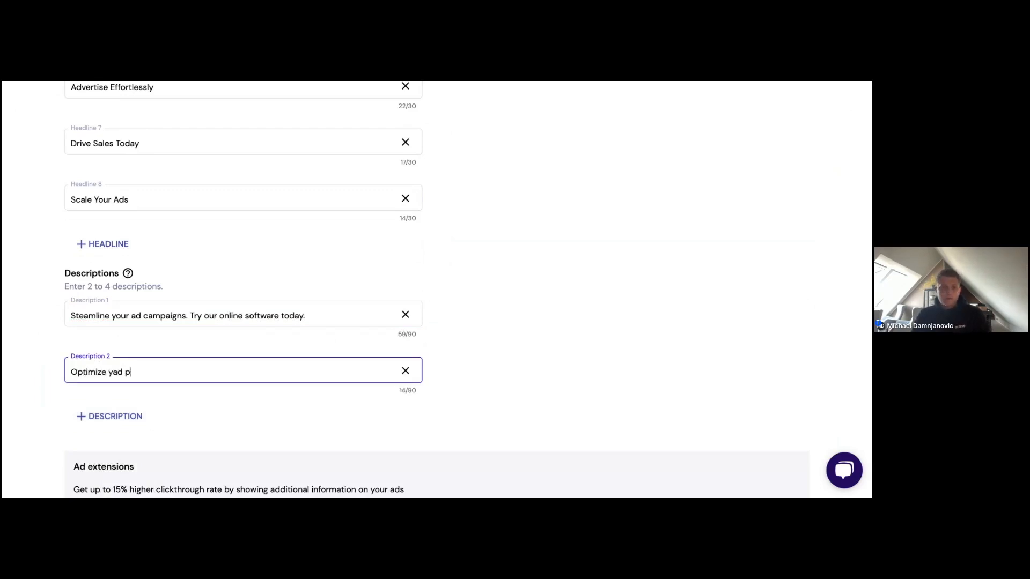
pyautogui.write('adper')
pyautogui.press('BackSpace')
pyautogui.press('BackSpace')
pyautogui.write('performance- Sign up for our softwatr')
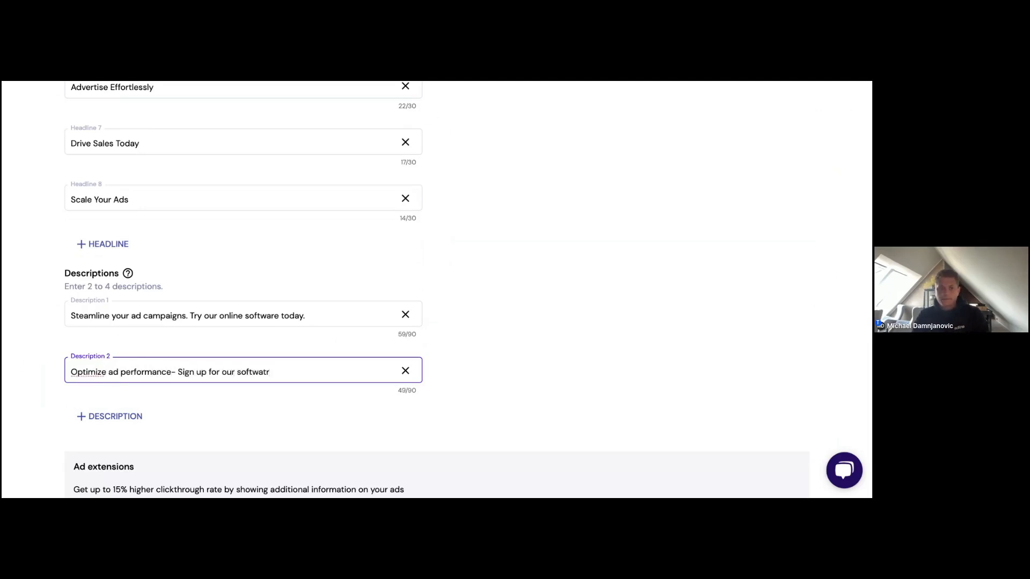
pyautogui.press('BackSpace')
pyautogui.write('re now.')
pyautogui.scroll(-1, 501, 354)
pyautogui.scroll(-2, 500, 354)
pyautogui.click(454, 382)
pyautogui.scroll(-5, 453, 381)
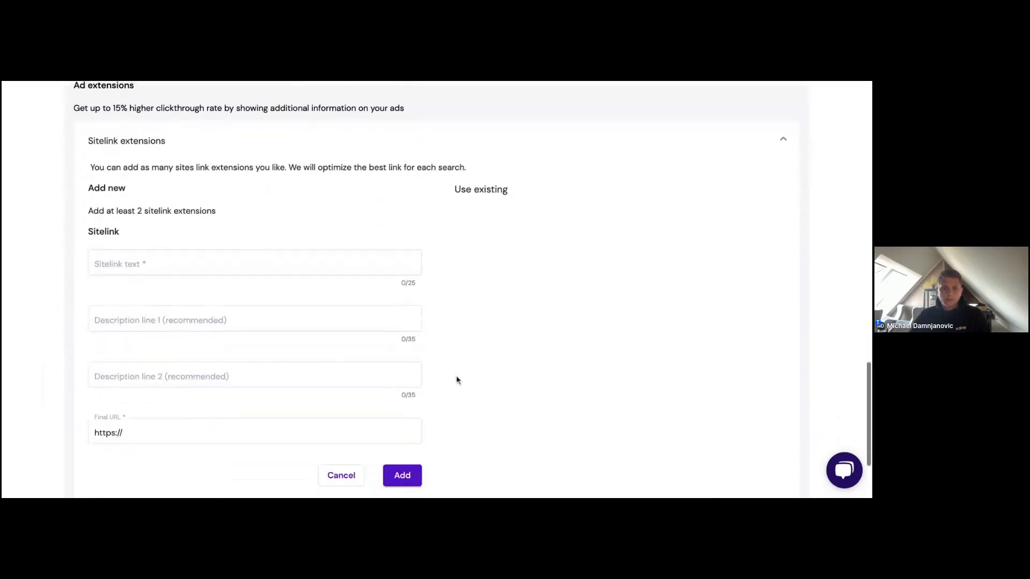
pyautogui.scroll(-1, 457, 380)
pyautogui.click(258, 237)
pyautogui.write('Contact us')
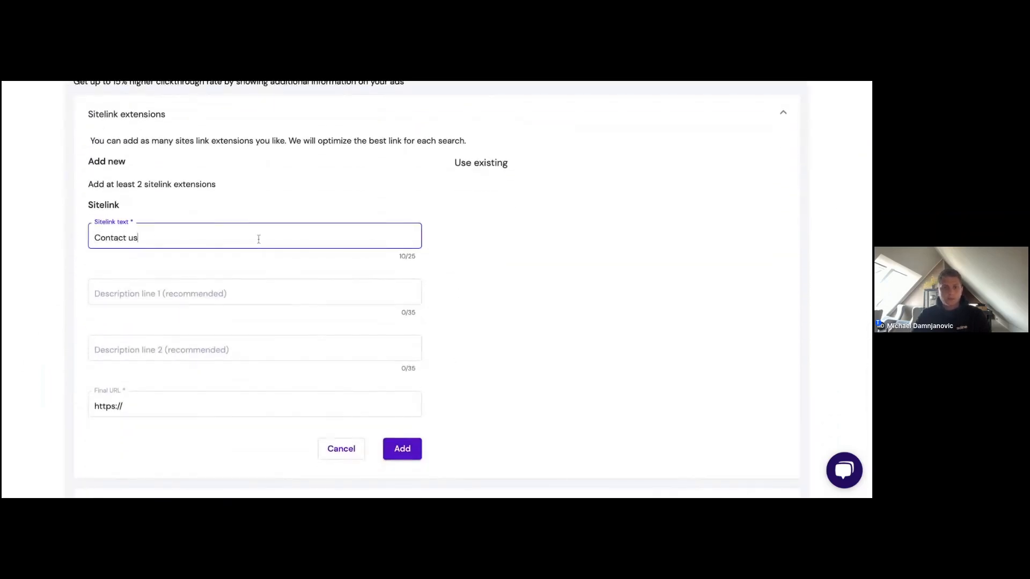
pyautogui.click(174, 408)
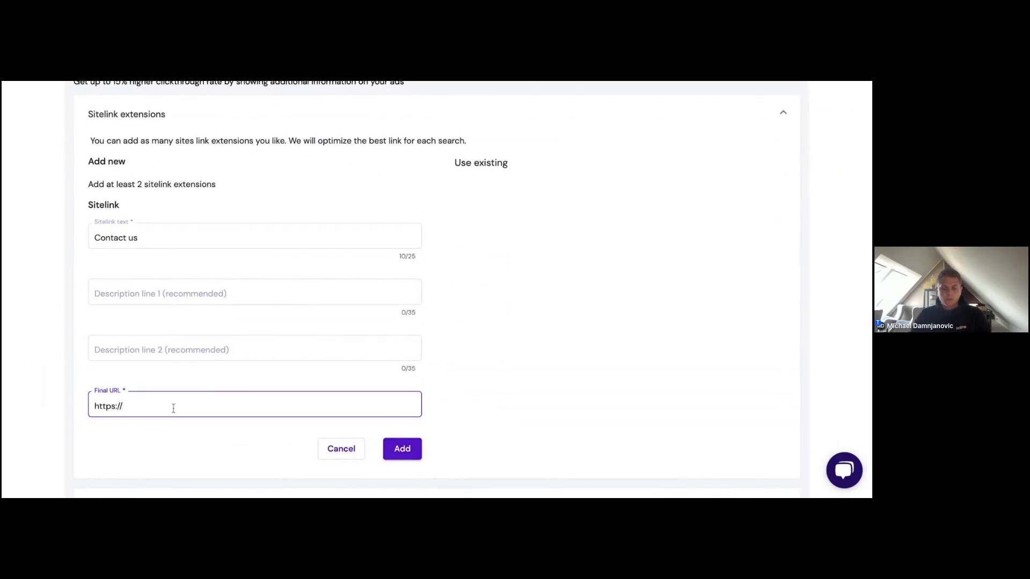
pyautogui.write('adline.com/contact')
# Enter "FAQ's" and "Find out more" as the description lines of the "Contact us" sitelink and add the sitelink.
pyautogui.click(149, 295)
pyautogui.write("FAQ's")
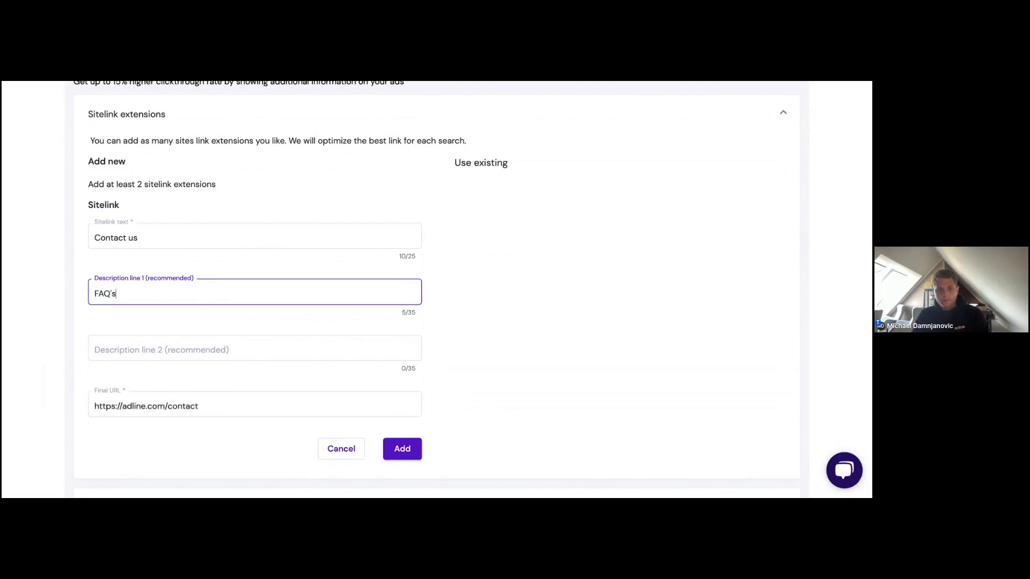
pyautogui.press('Tab')
pyautogui.write('Find ')
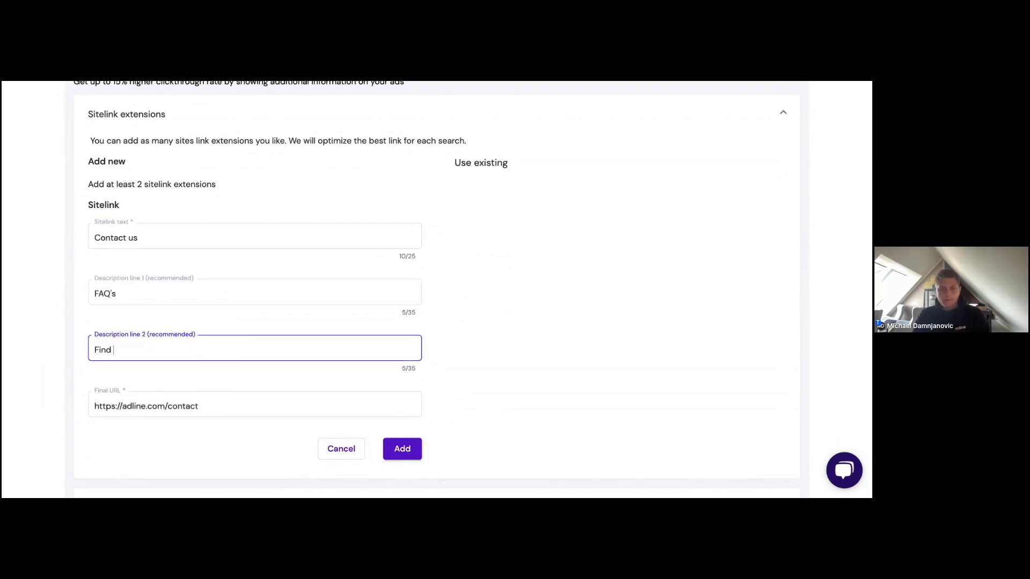
pyautogui.write('out more')
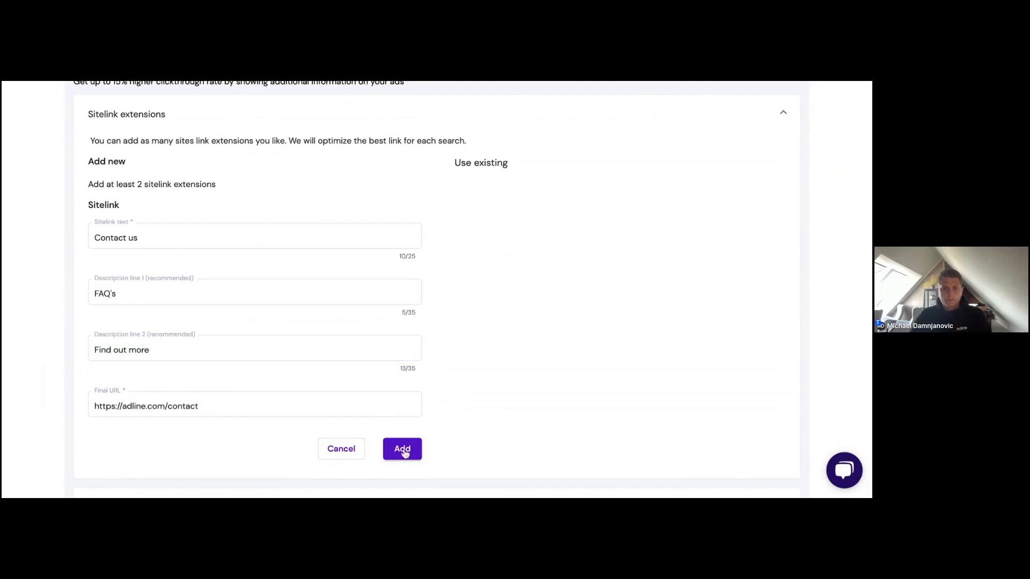
pyautogui.click(402, 448)
# Fill in a second sitelink with the text "Book a demo" and description lines "Find out more" and "What is included in Adline".
pyautogui.click(160, 240)
pyautogui.write('Book')
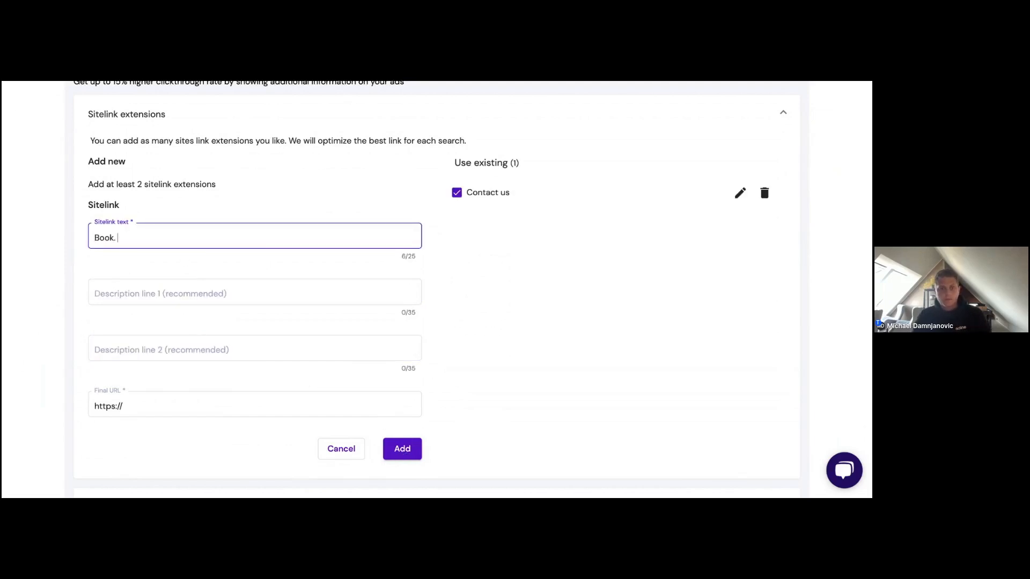
pyautogui.write(' a demo')
pyautogui.press('Tab')
pyautogui.write('Find out more')
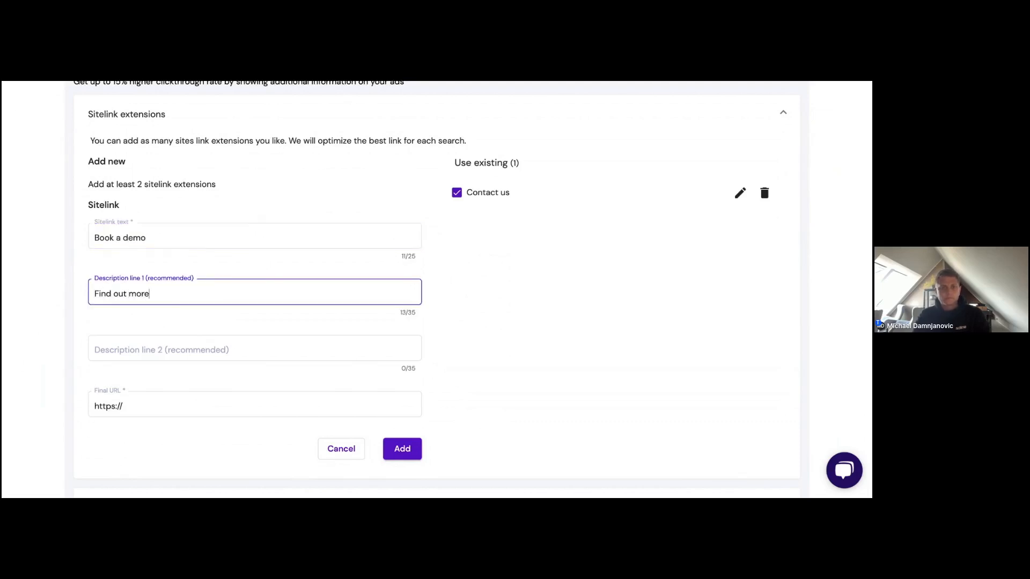
pyautogui.press('Tab')
pyautogui.write('What is included')
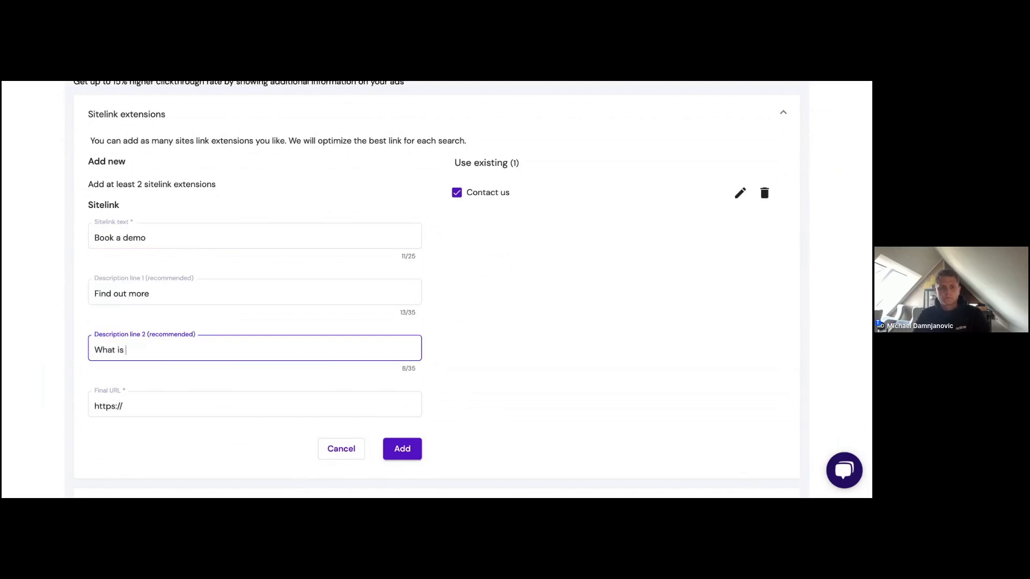
pyautogui.press('BackSpace')
pyautogui.press('BackSpace')
pyautogui.press('BackSpace')
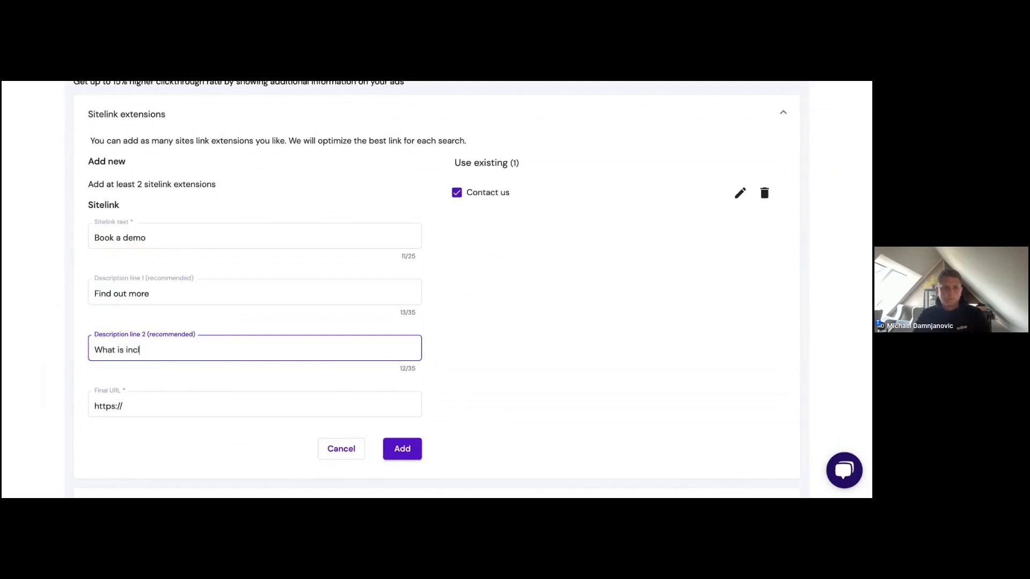
pyautogui.write('uded in Adline')
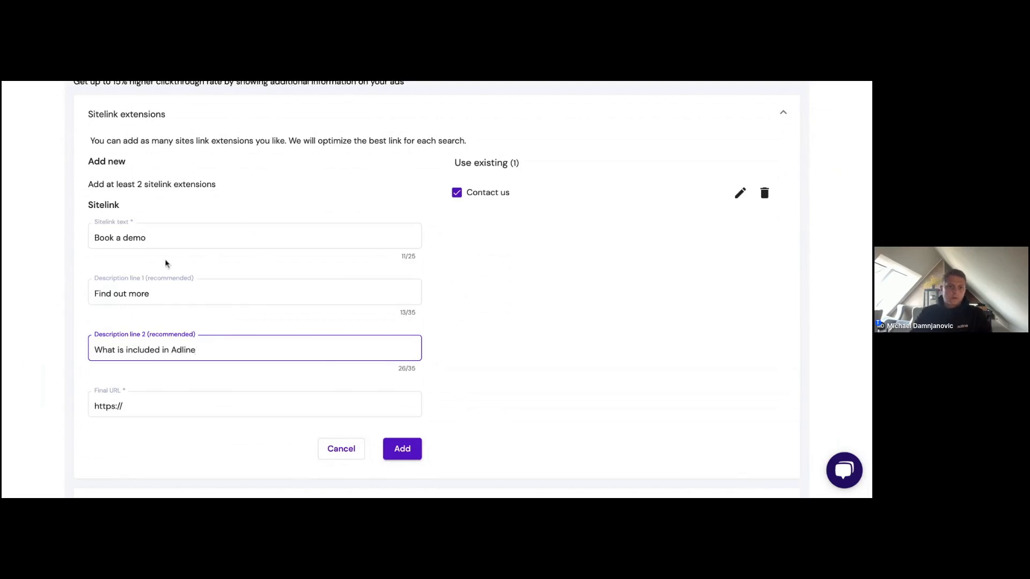
pyautogui.click(159, 409)
pyautogui.write('adlone')
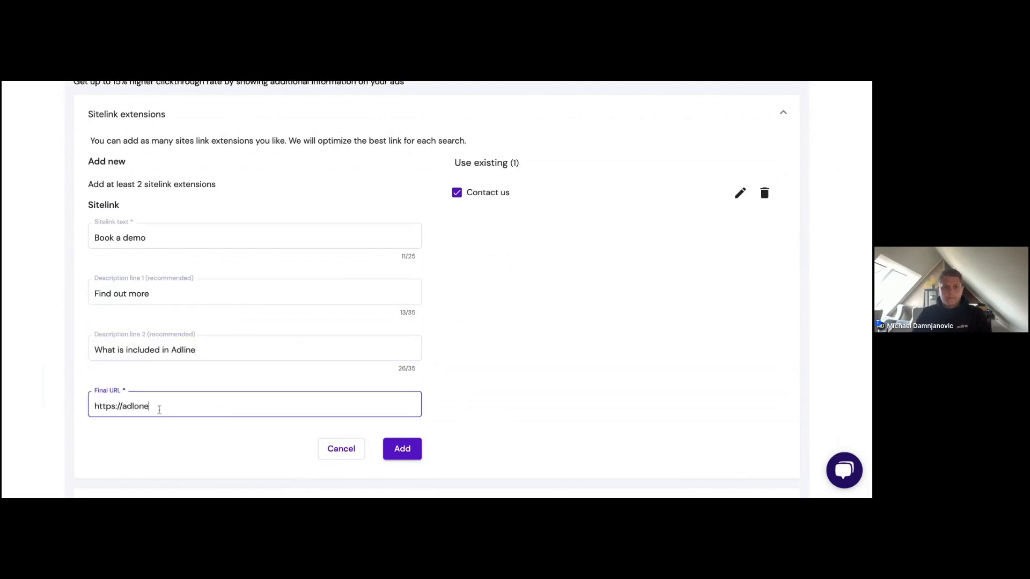
pyautogui.write('.com(')
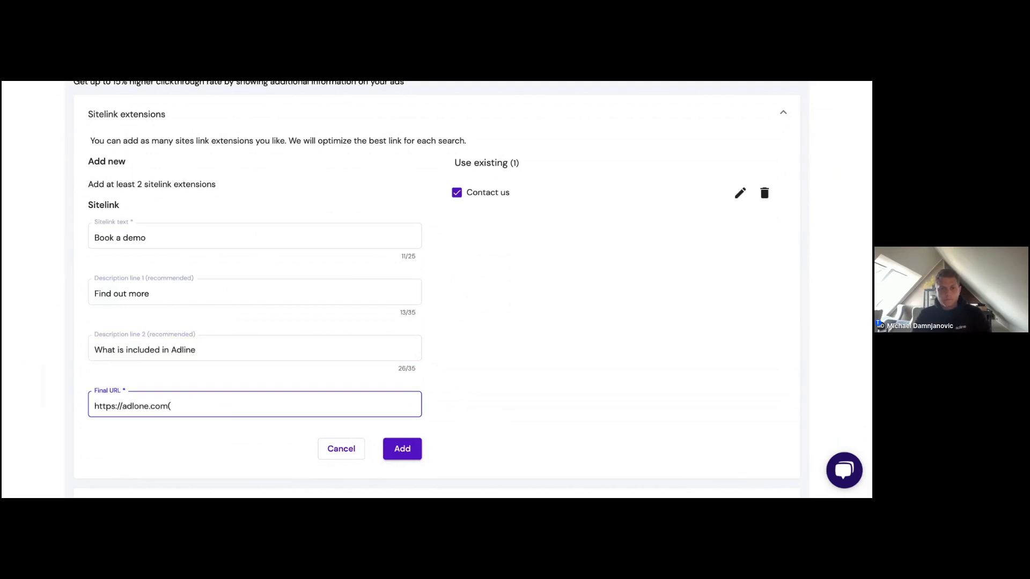
pyautogui.write('booking')
pyautogui.click(401, 448)
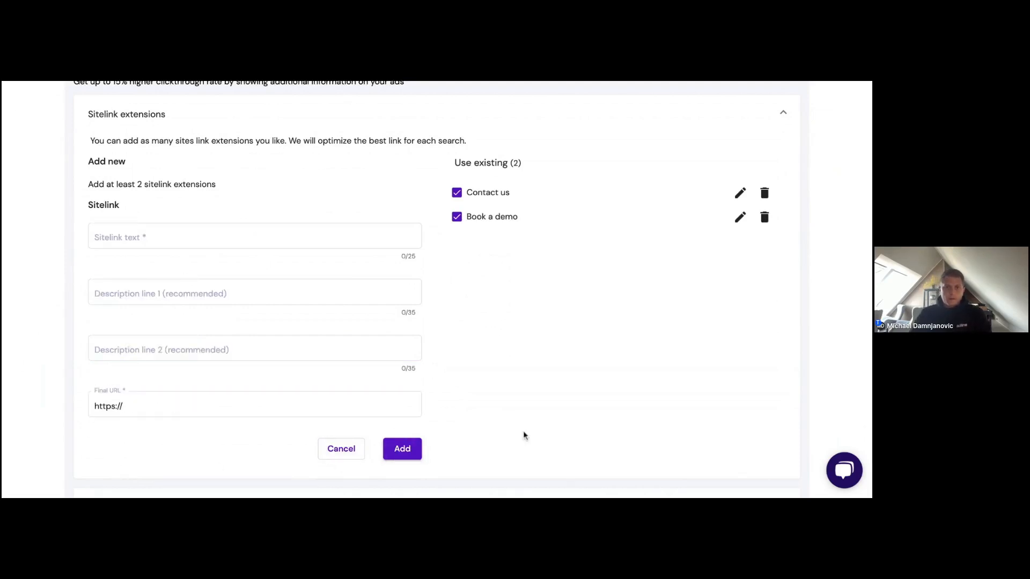
# Expand the callout extensions and add a callout with the text "Advertising".
pyautogui.scroll(-2, 537, 400)
pyautogui.scroll(1, 536, 284)
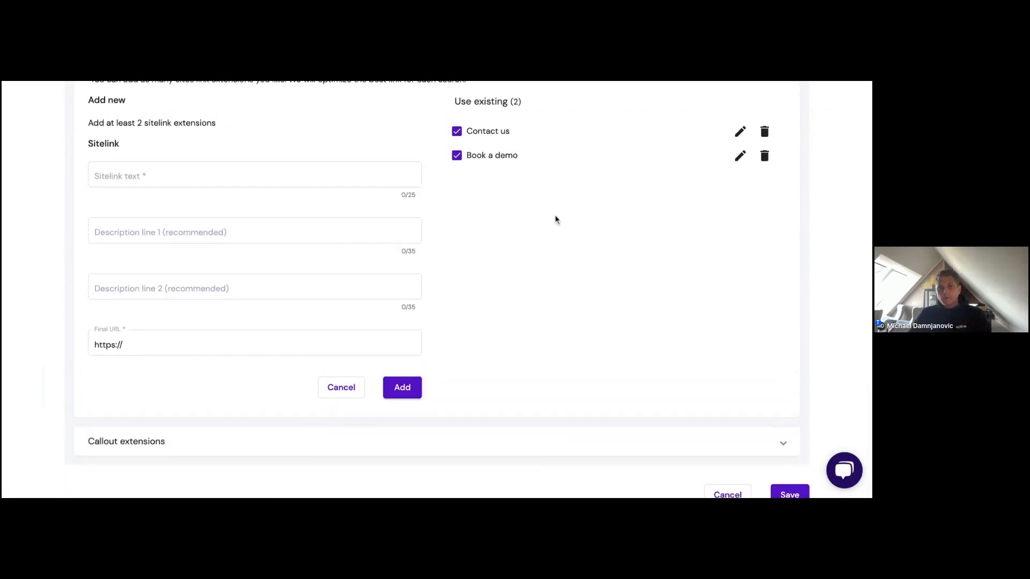
pyautogui.scroll(-1, 494, 356)
pyautogui.click(392, 417)
pyautogui.scroll(-3, 395, 417)
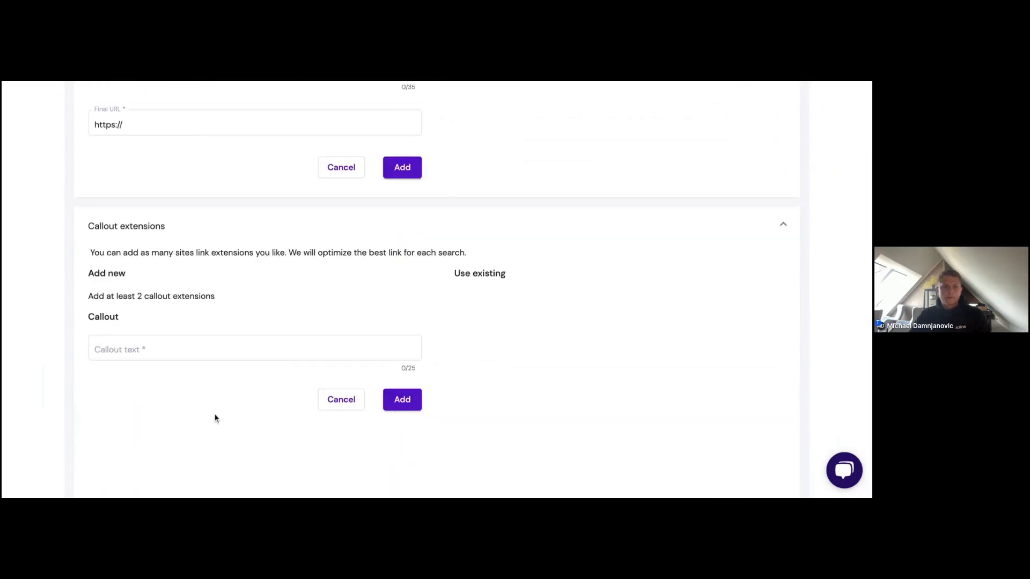
pyautogui.click(133, 351)
pyautogui.write('Adve')
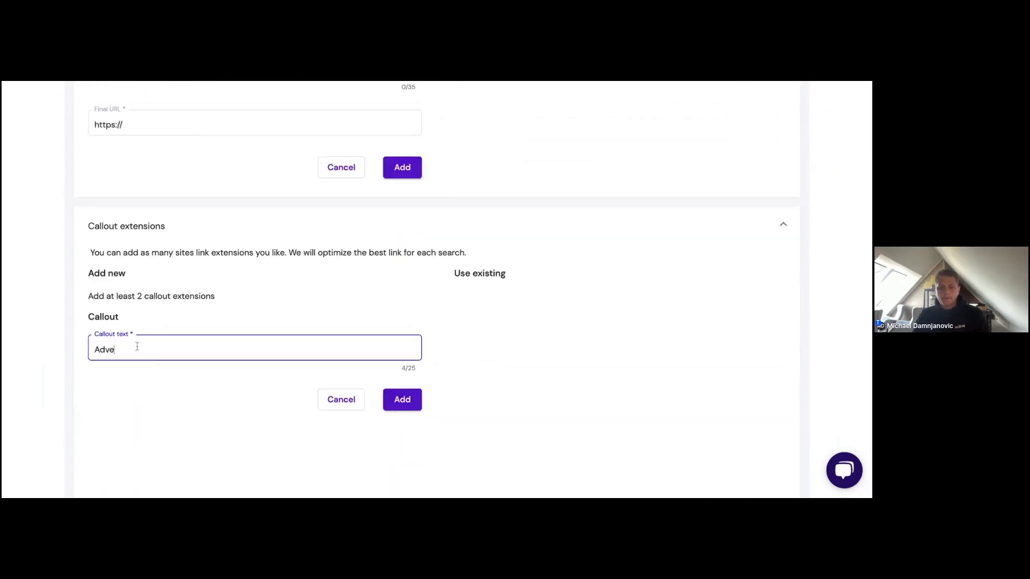
pyautogui.write('rtising')
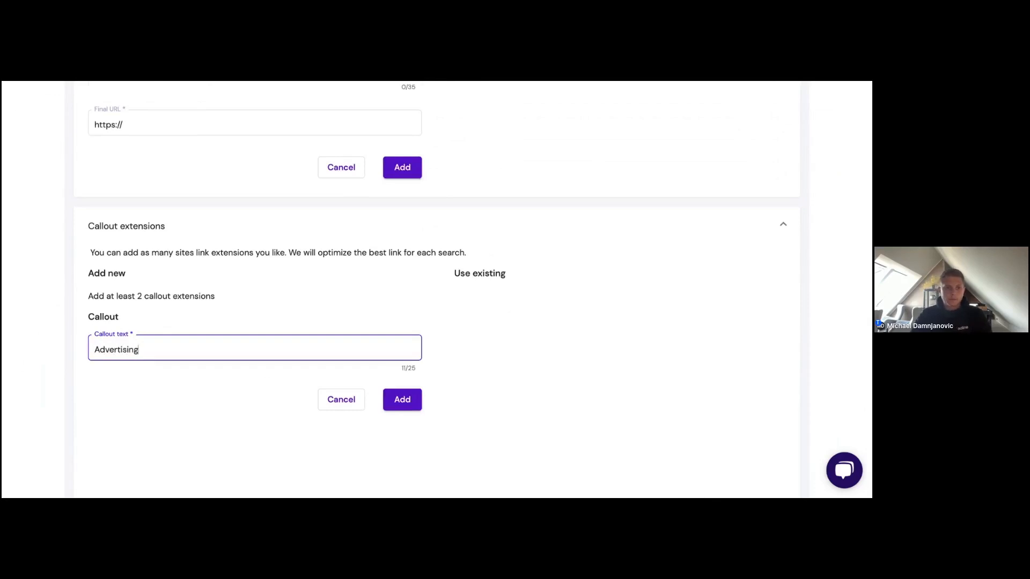
pyautogui.click(395, 402)
# Add two more callout extensions, "Facebook/Instagram" and "Google".
pyautogui.click(156, 359)
pyautogui.write('Fac')
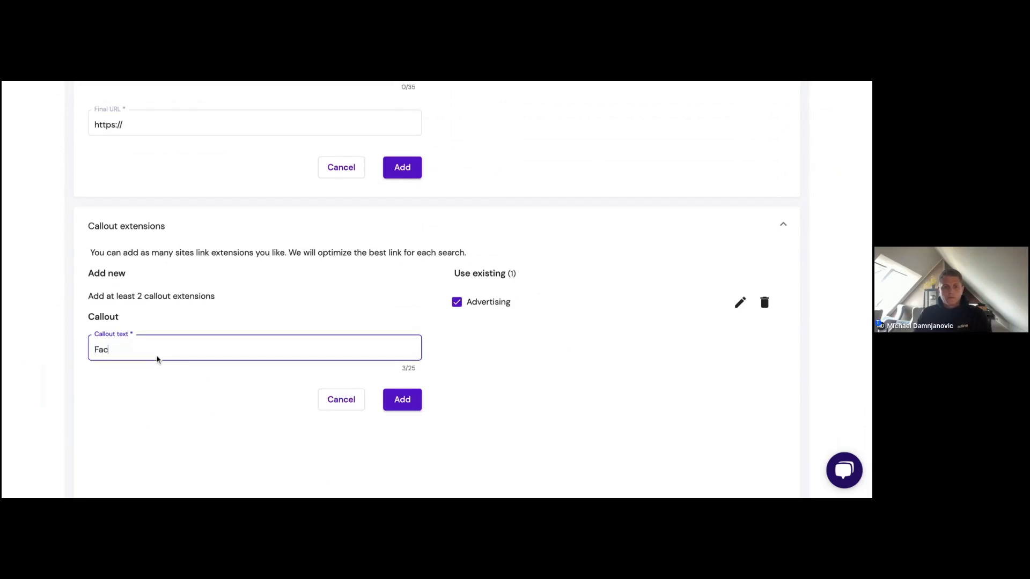
pyautogui.write('ebook/Instagram')
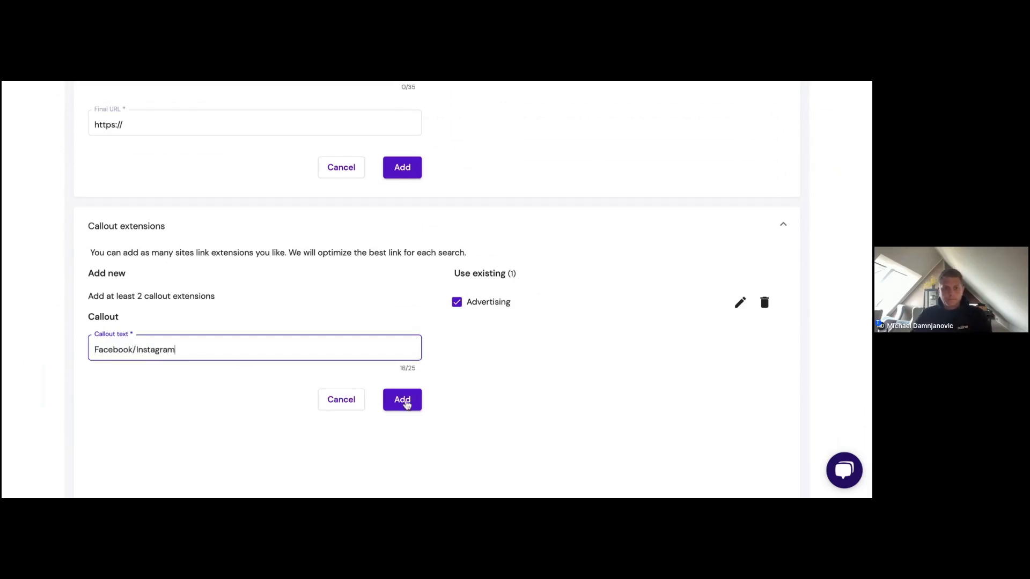
pyautogui.click(402, 400)
pyautogui.click(169, 348)
pyautogui.write('Google')
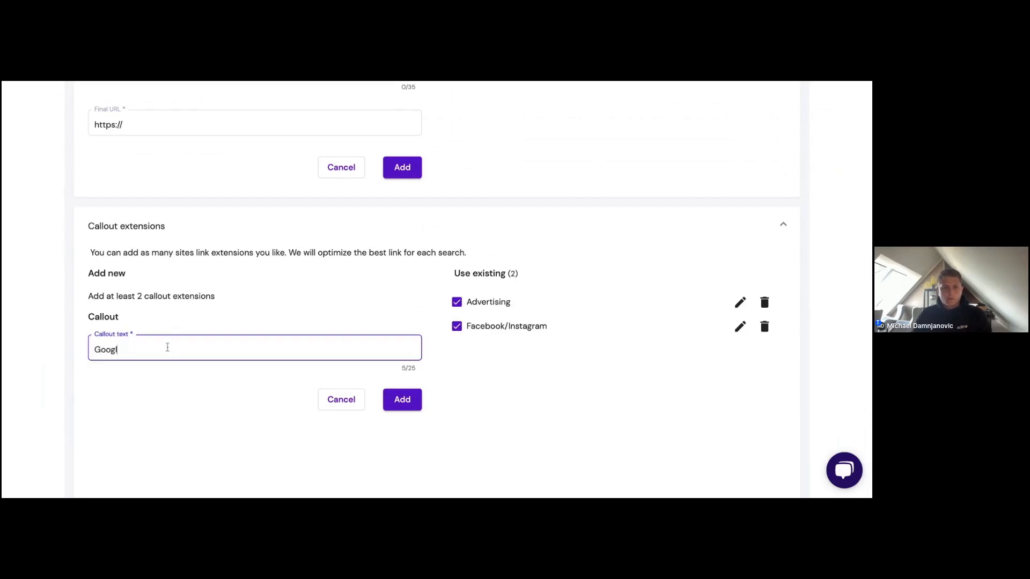
pyautogui.click(414, 409)
# Add a fourth callout extension with the text "Multichannel".
pyautogui.click(110, 349)
pyautogui.write('mul')
pyautogui.press('BackSpace')
pyautogui.press('BackSpace')
pyautogui.press('BackSpace')
pyautogui.write('Multichannel')
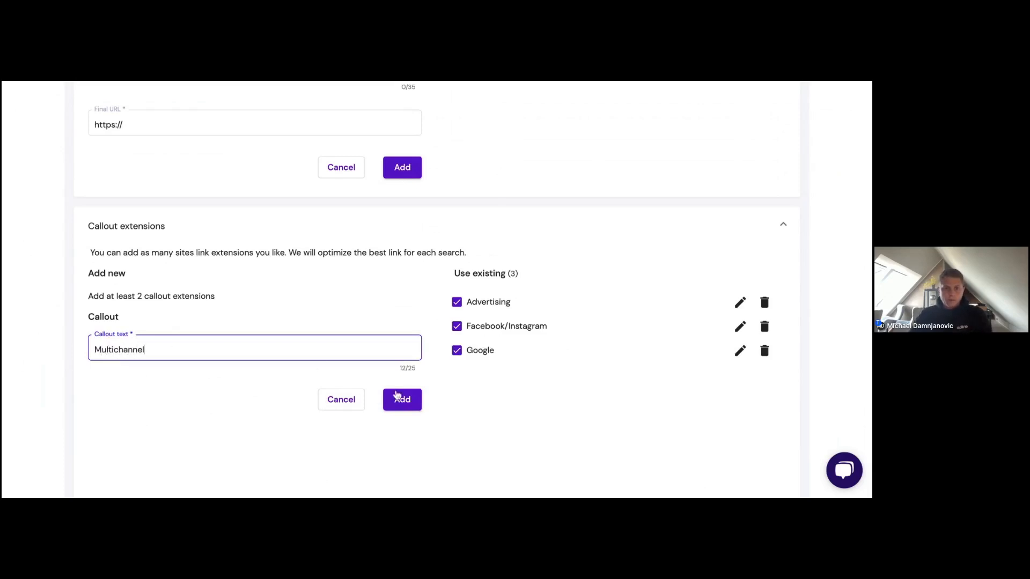
pyautogui.click(398, 400)
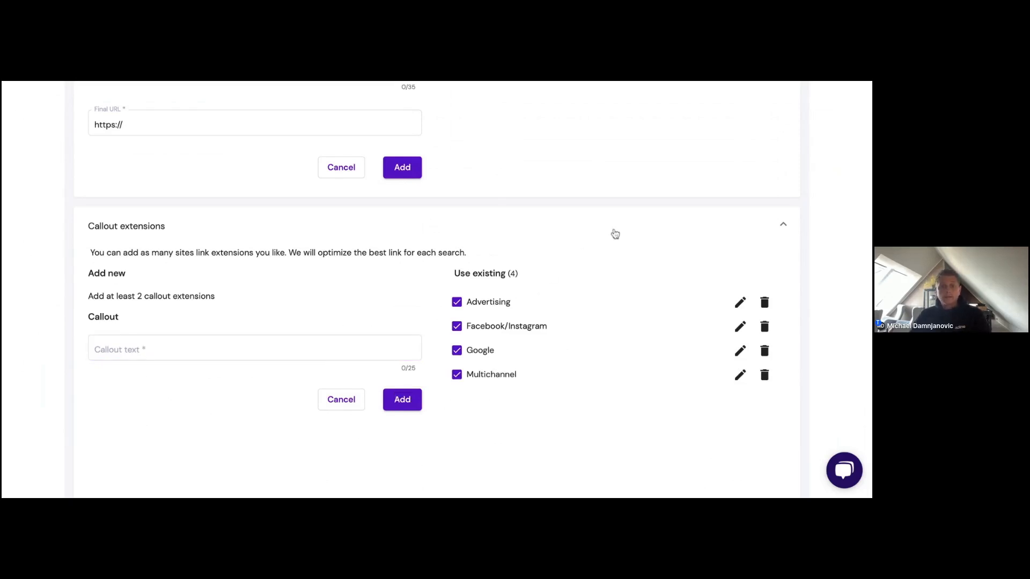
# Collapse the callout extensions and sitelink extensions sections.
pyautogui.click(606, 228)
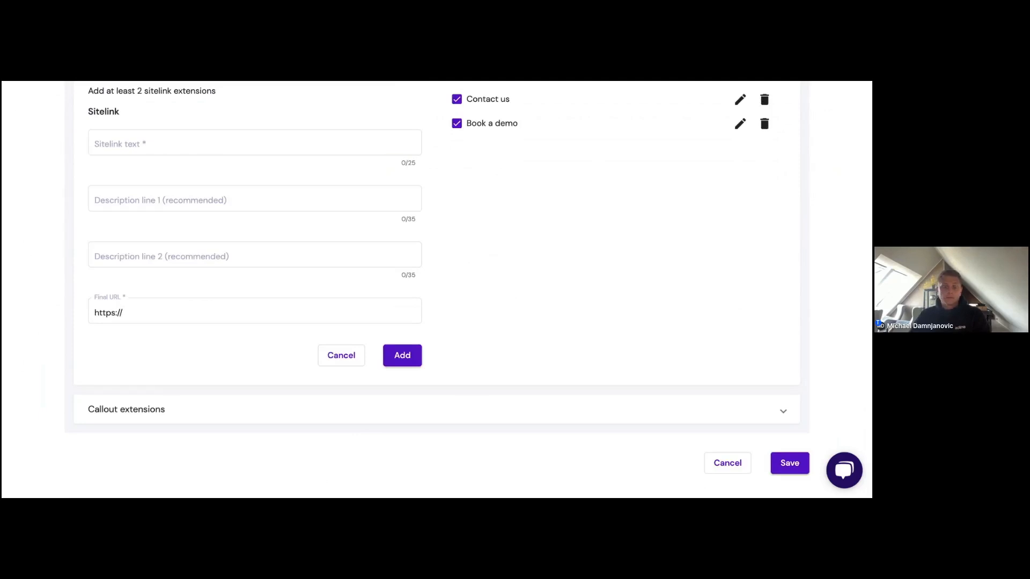
pyautogui.scroll(3, 469, 289)
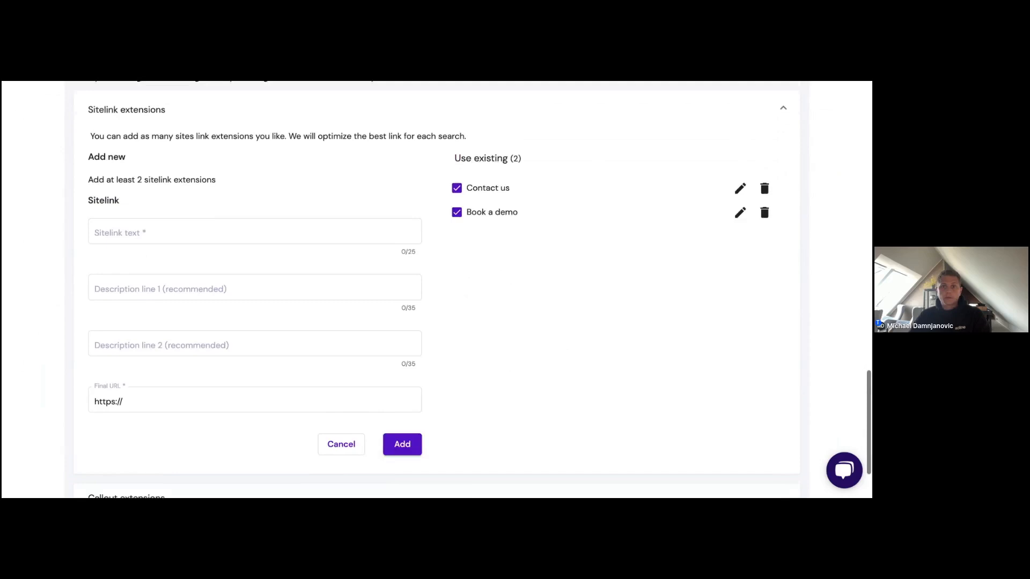
pyautogui.click(607, 144)
pyautogui.scroll(3, 606, 214)
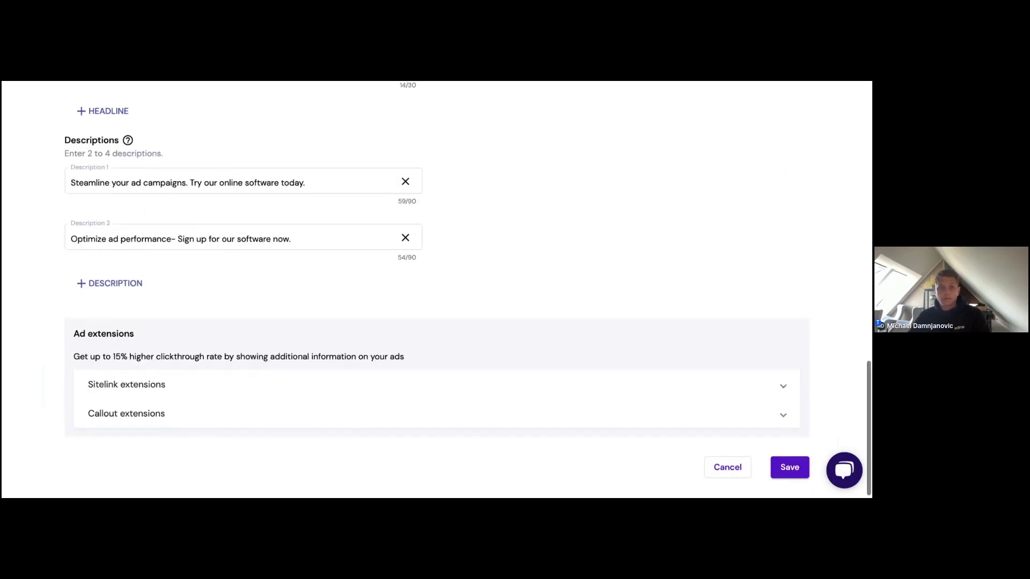
# Check the ad's headlines and desktop preview, and save the Google Search ad.
pyautogui.scroll(8, 469, 289)
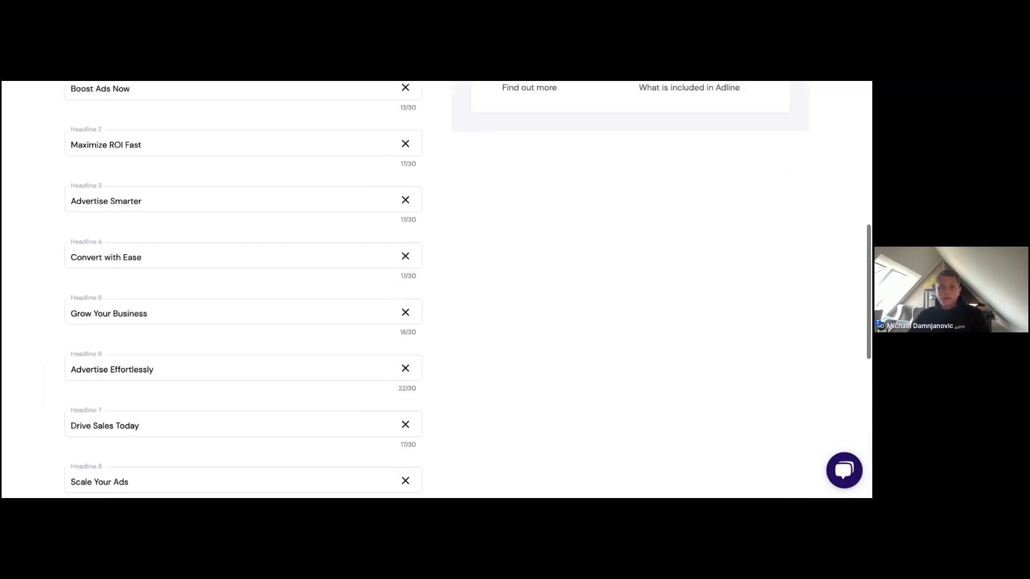
pyautogui.scroll(3, 810, 232)
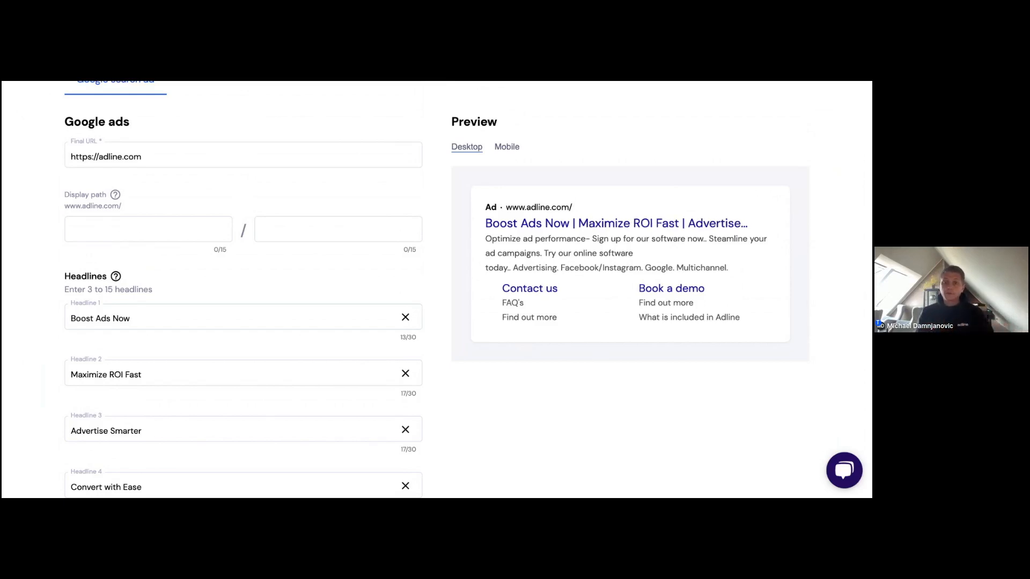
pyautogui.scroll(-3, 621, 376)
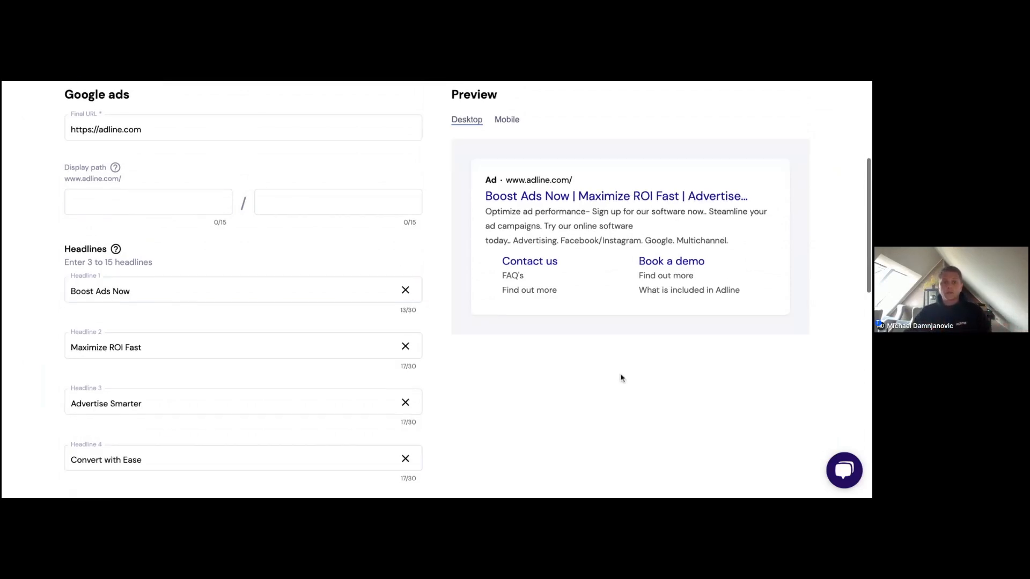
pyautogui.scroll(-10, 621, 378)
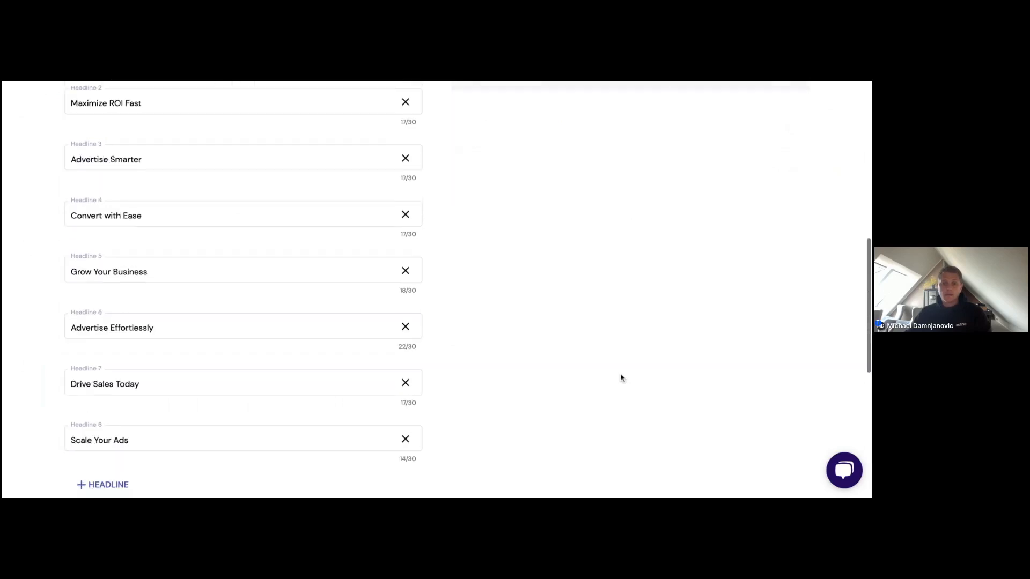
pyautogui.click(728, 463)
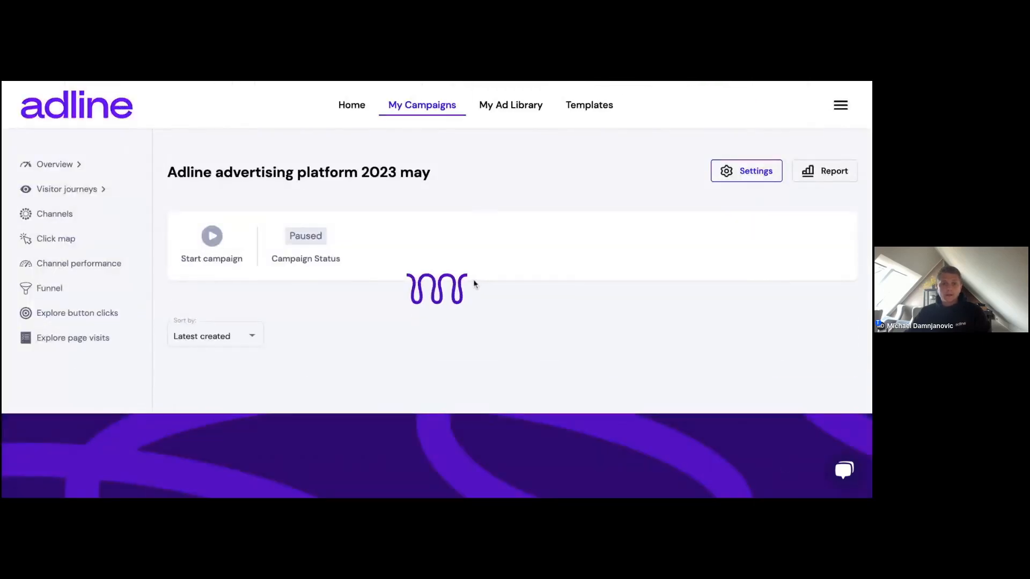
# Start AI ad generation for the campaign and enter "advertising software for google and facebook/instagram" as the product or service being sold.
pyautogui.scroll(-10, 624, 319)
pyautogui.scroll(2, 623, 320)
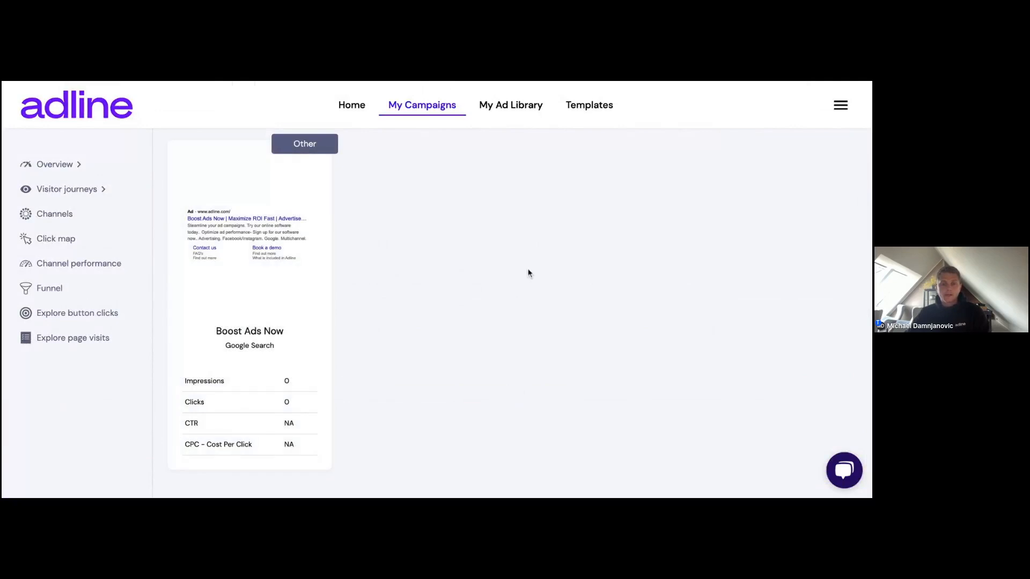
pyautogui.scroll(4, 528, 273)
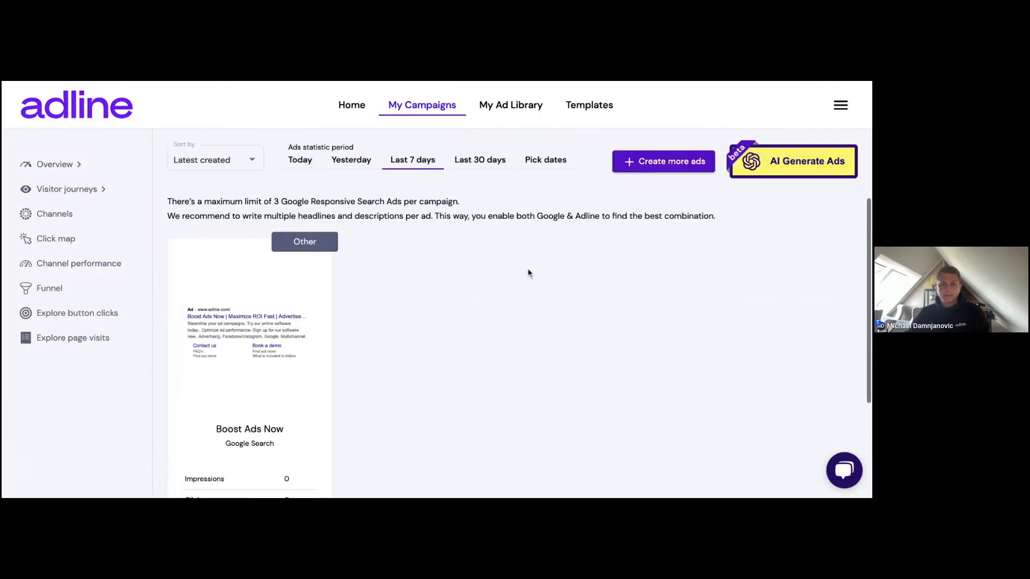
pyautogui.scroll(2, 528, 274)
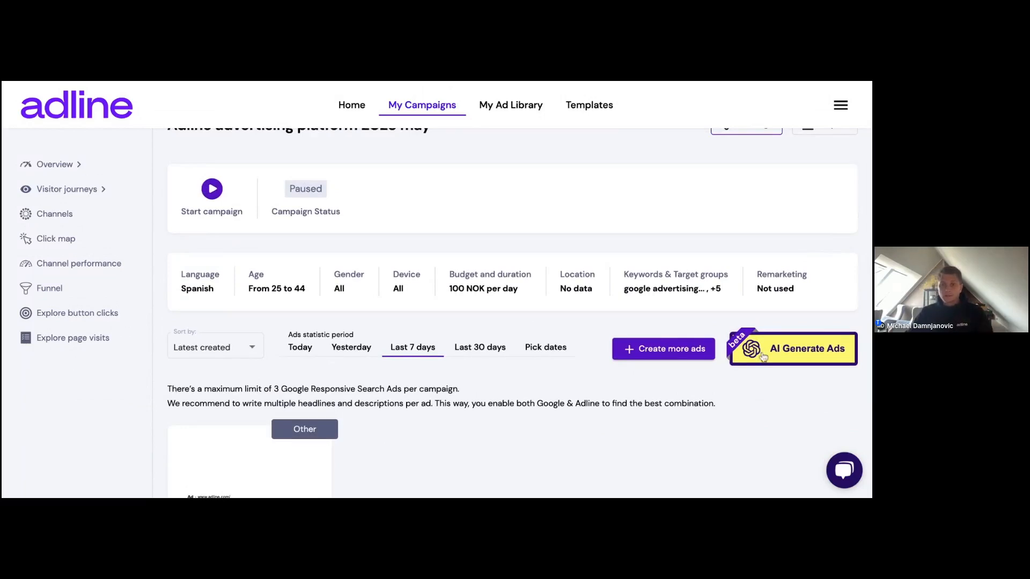
pyautogui.click(784, 353)
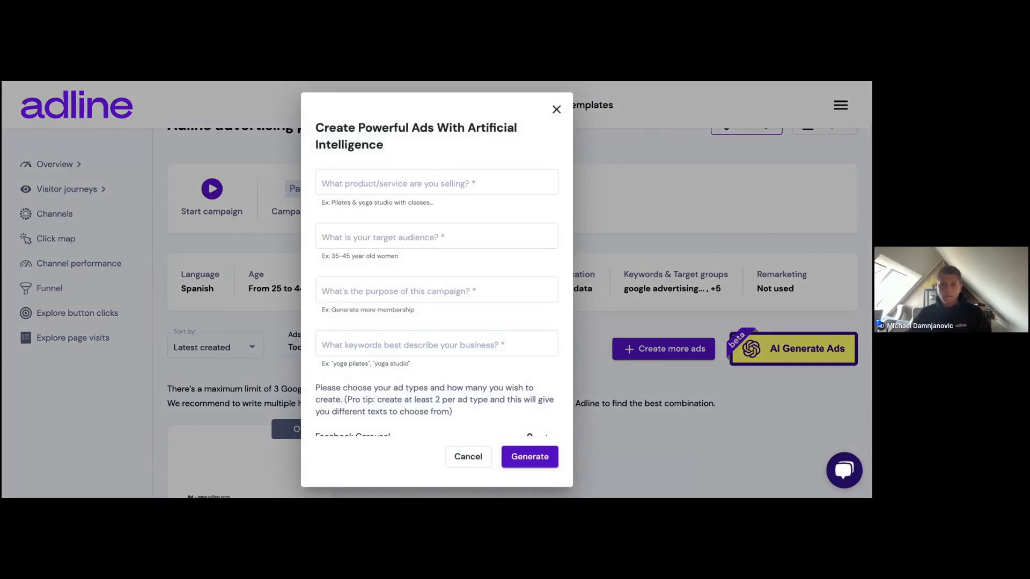
pyautogui.press('Tab')
pyautogui.press('Tab')
pyautogui.write('Boost ads no')
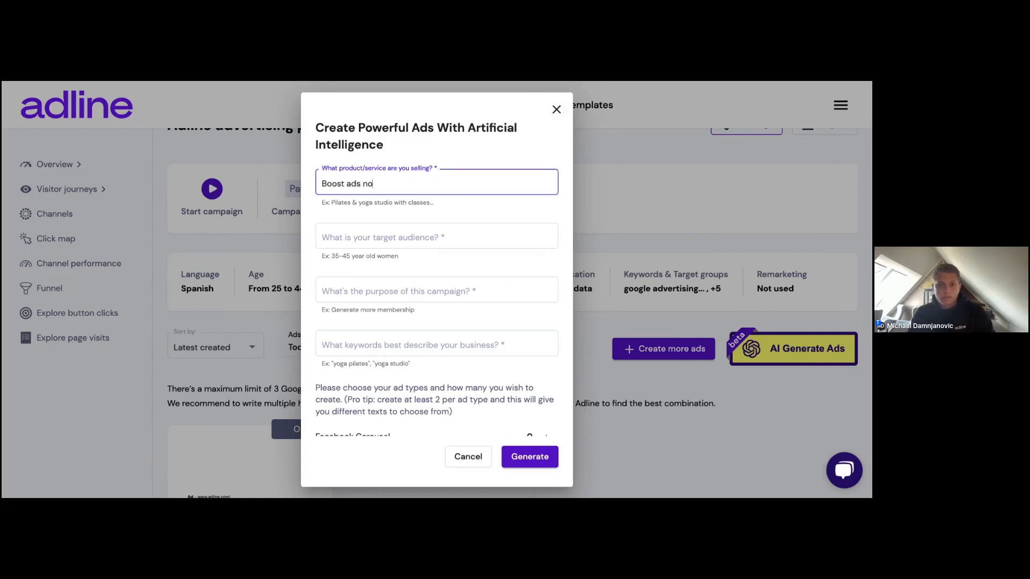
pyautogui.hotkey('ctrl', 'a')
pyautogui.write('advertising software')
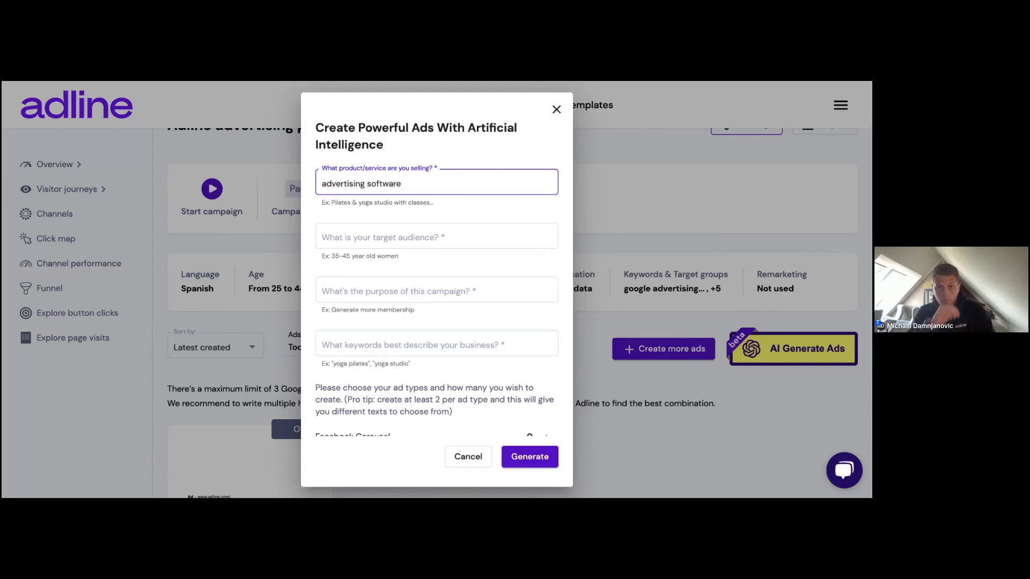
pyautogui.write(' for google and facebook/instagram')
pyautogui.press('Tab')
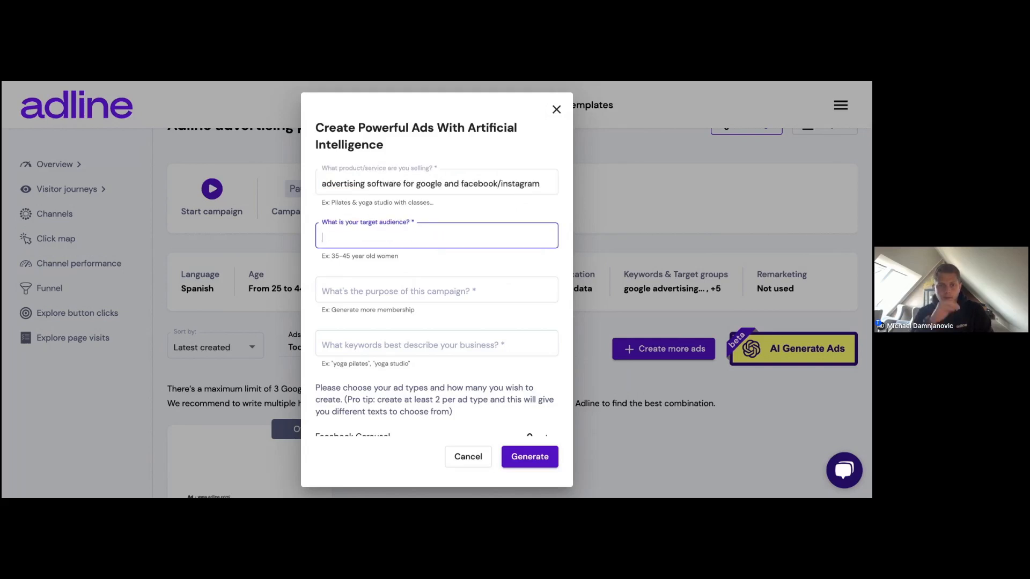
# Set the target audience to "business owners in the uk, usa & netherlands" and the purpose to "book a demo or sign up for our free trial".
pyautogui.write('business owners in the uk, usa & netherlands')
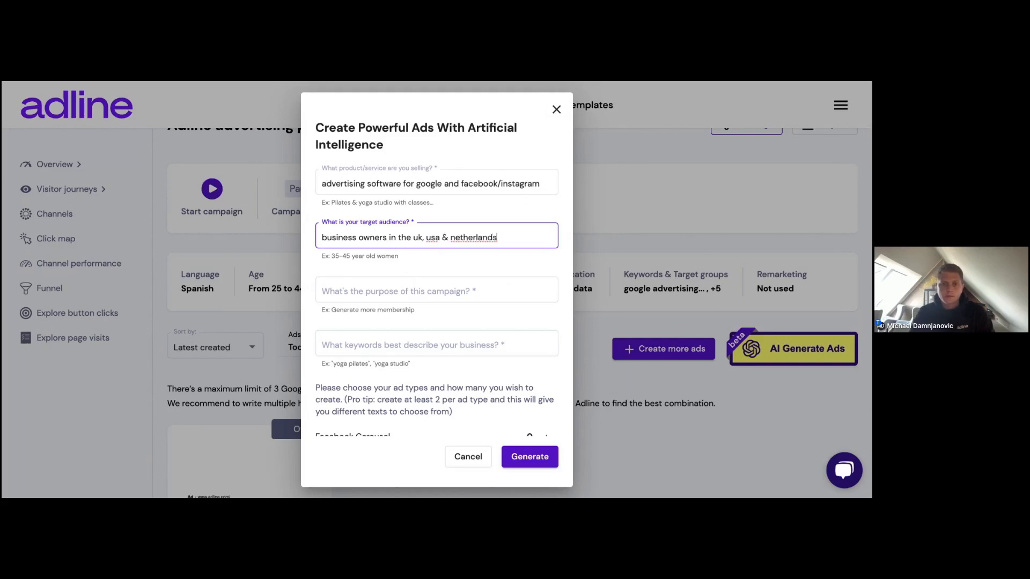
pyautogui.press('Tab')
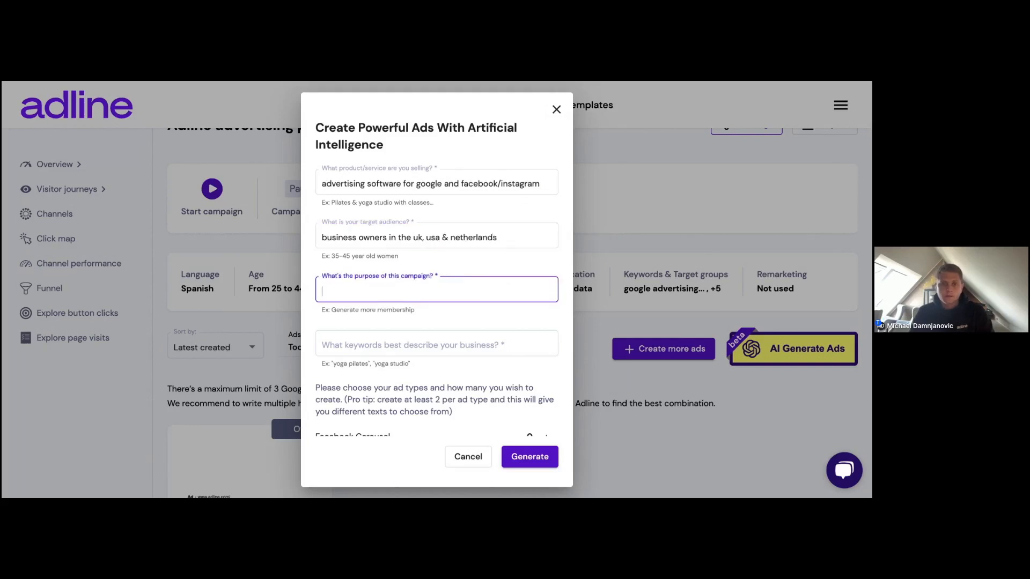
pyautogui.write('book a demo or sign up for our free trial')
pyautogui.press('Tab')
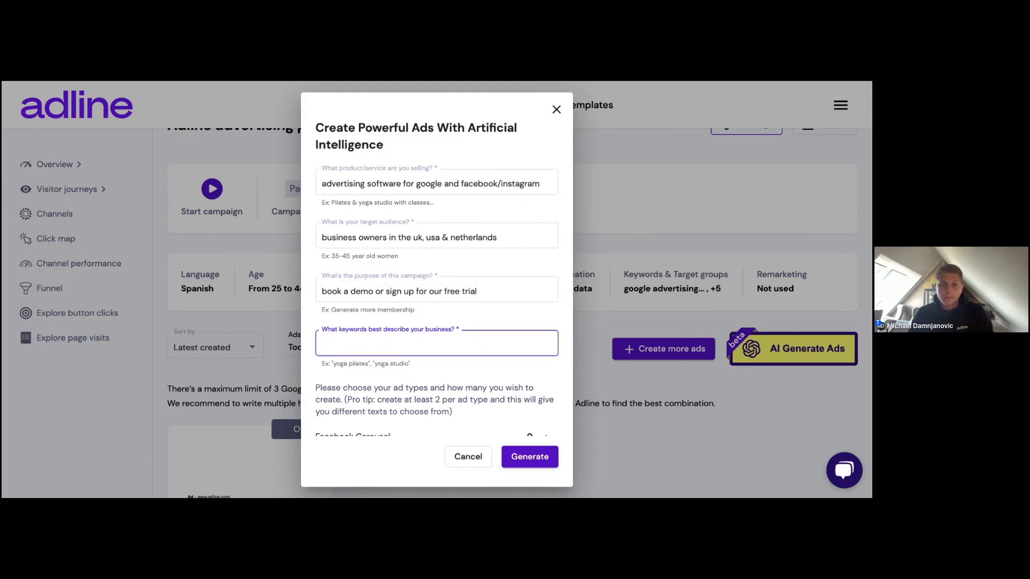
# Enter "advertising platform, multichannel campaigns, maximize roi, advertising smarter" as the keywords that describe the business.
pyautogui.write('adver')
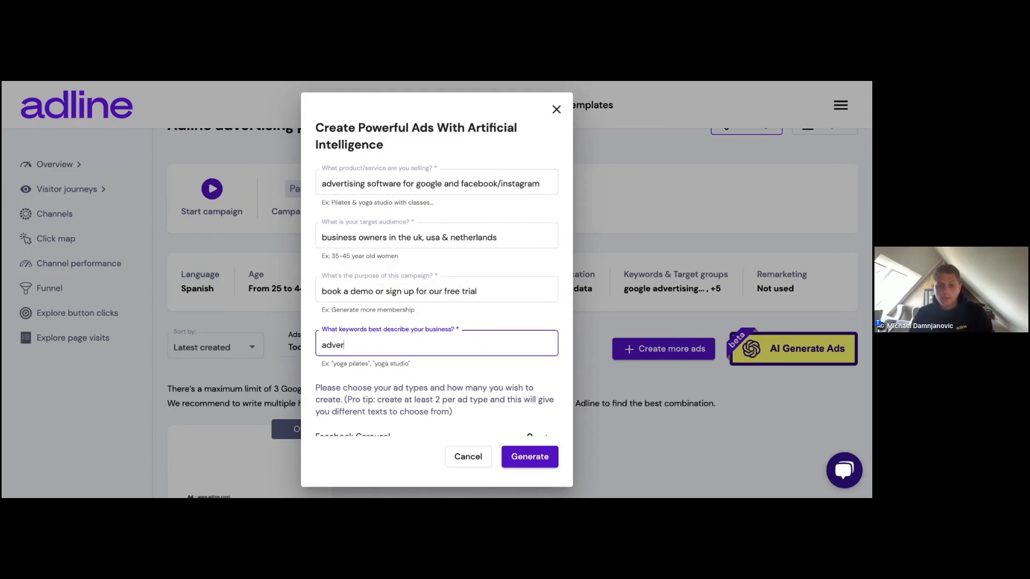
pyautogui.write('tising platform, ')
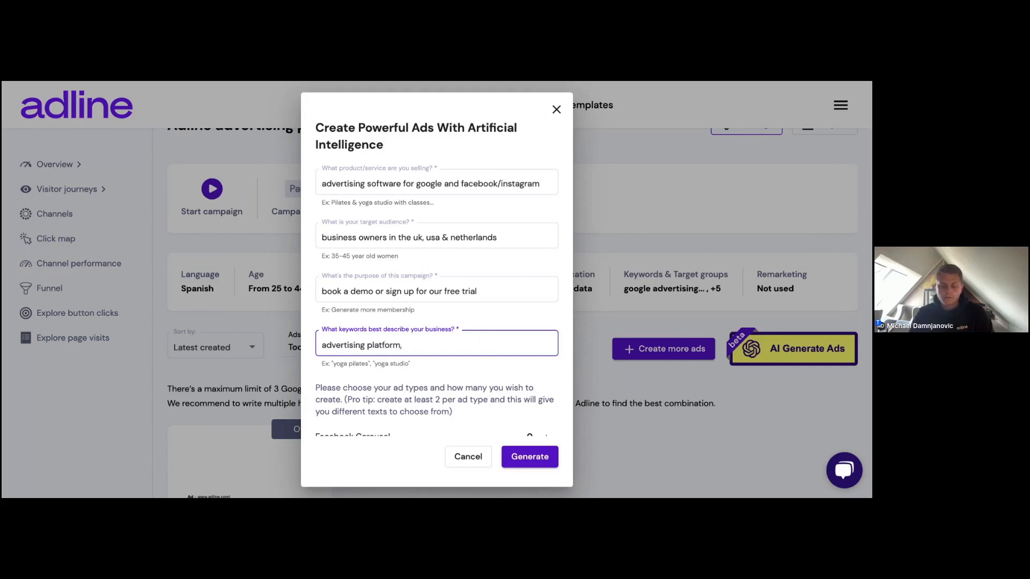
pyautogui.write('multichan')
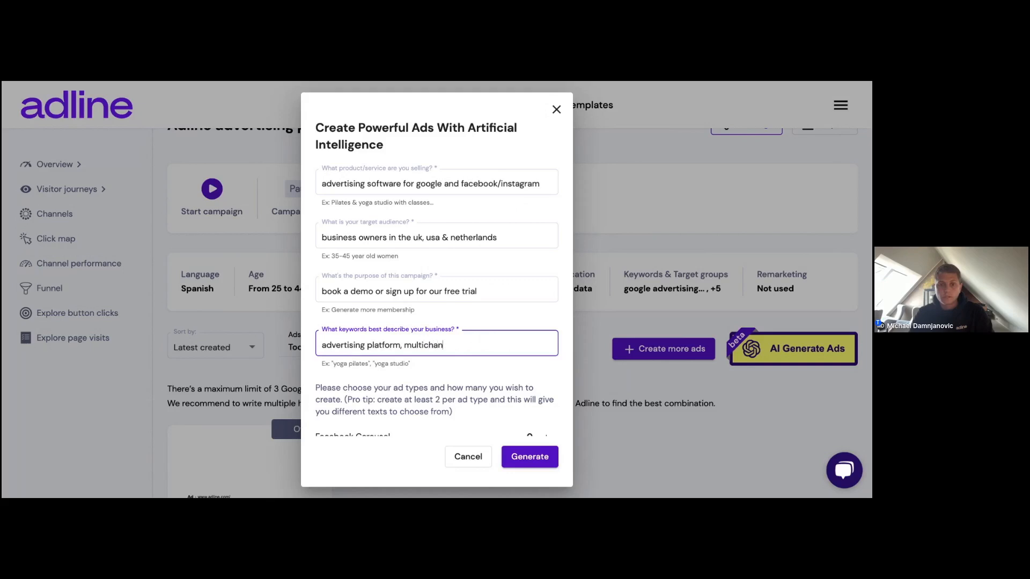
pyautogui.write('nel campaigns, max')
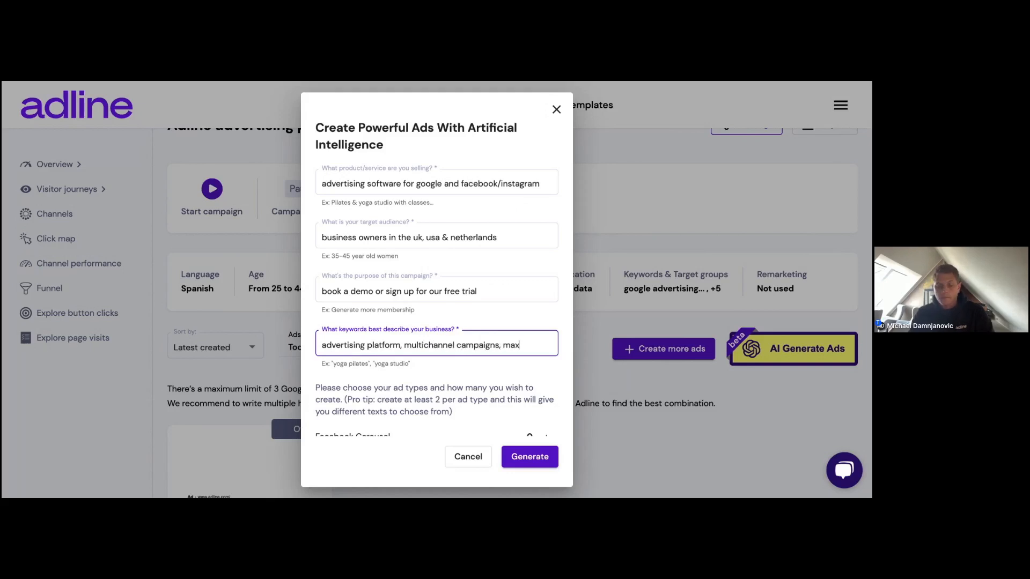
pyautogui.write('imize roi, ')
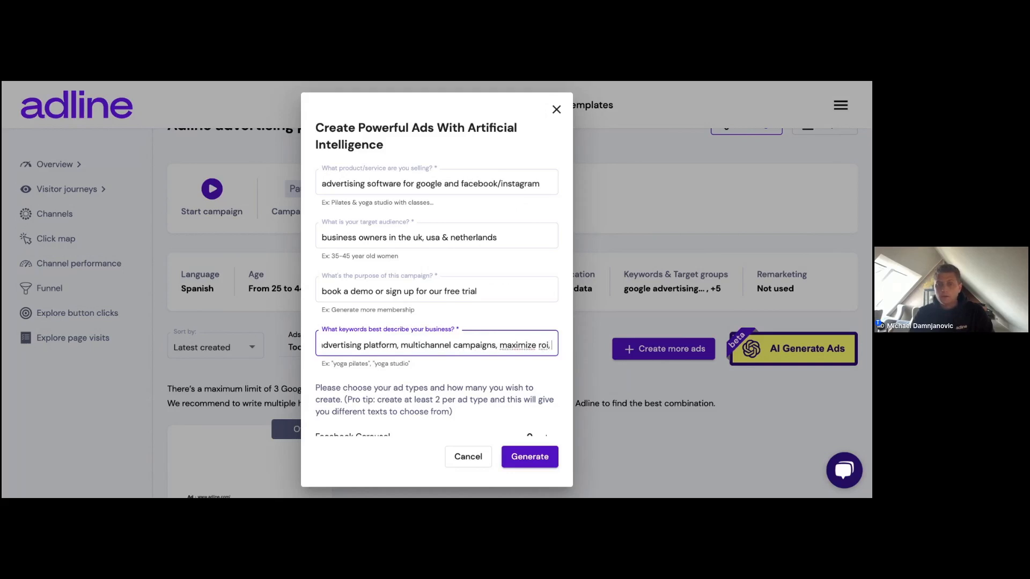
pyautogui.write('adv')
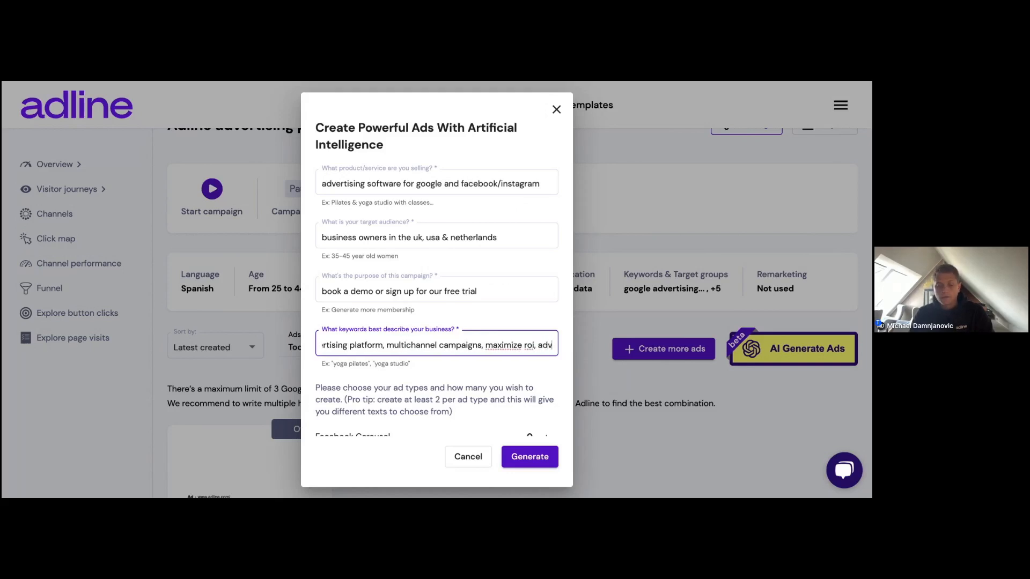
pyautogui.write('ertising smarter')
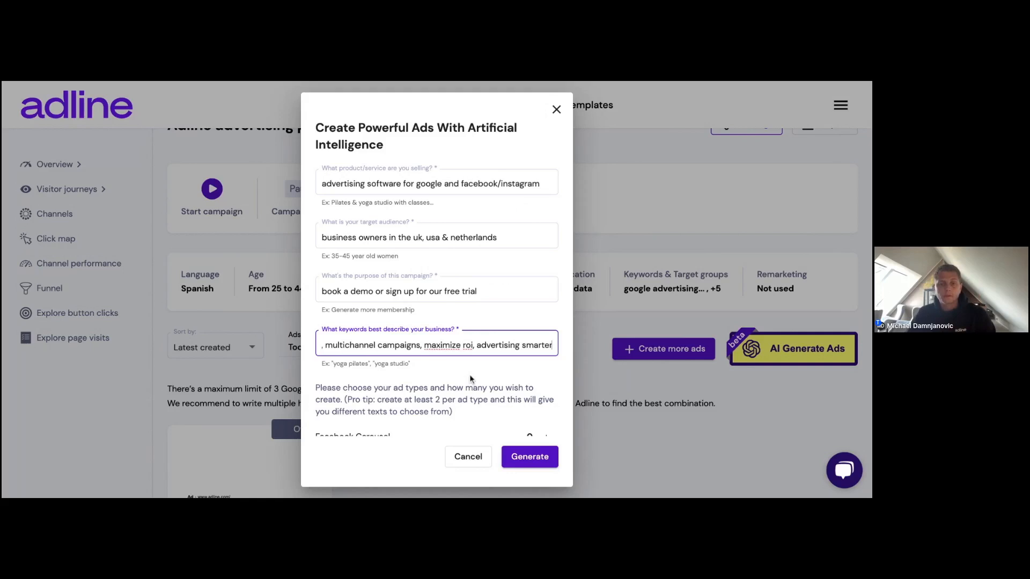
# Request two Facebook & Instagram ads and one Google Search ad, and generate them.
pyautogui.scroll(-3, 437, 322)
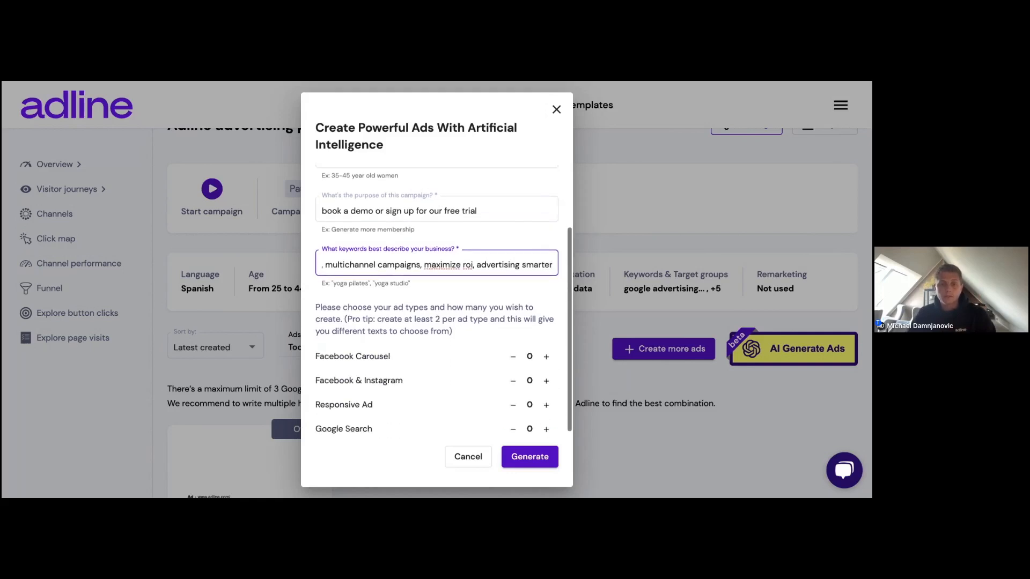
pyautogui.click(547, 378)
pyautogui.click(546, 377)
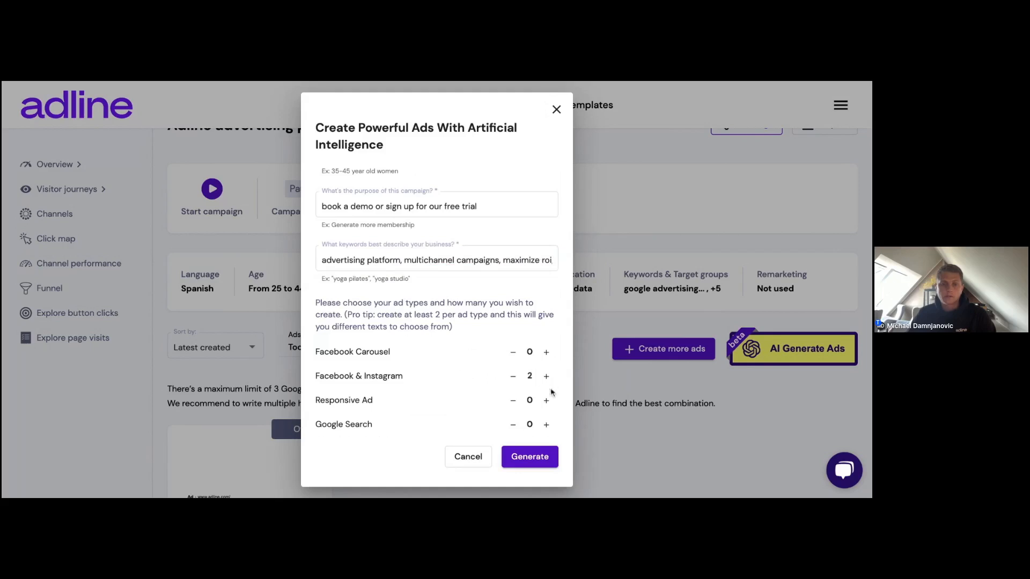
pyautogui.click(547, 425)
pyautogui.click(547, 459)
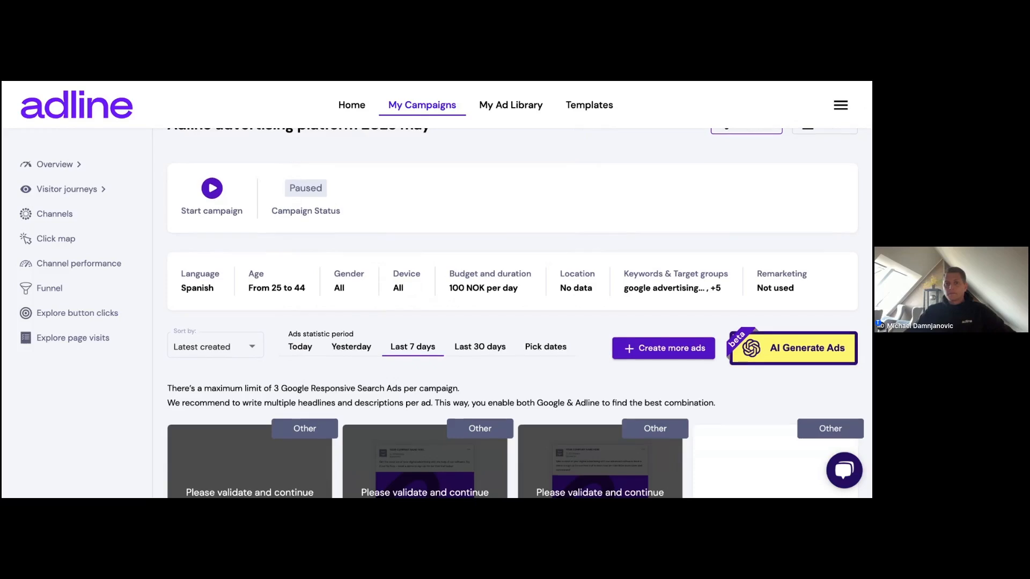
# Look over the generated ads and continue creating the Facebook & Instagram ad headed "Grow Your Business with Our Ad Software".
pyautogui.scroll(-3, 512, 321)
pyautogui.scroll(-2, 512, 321)
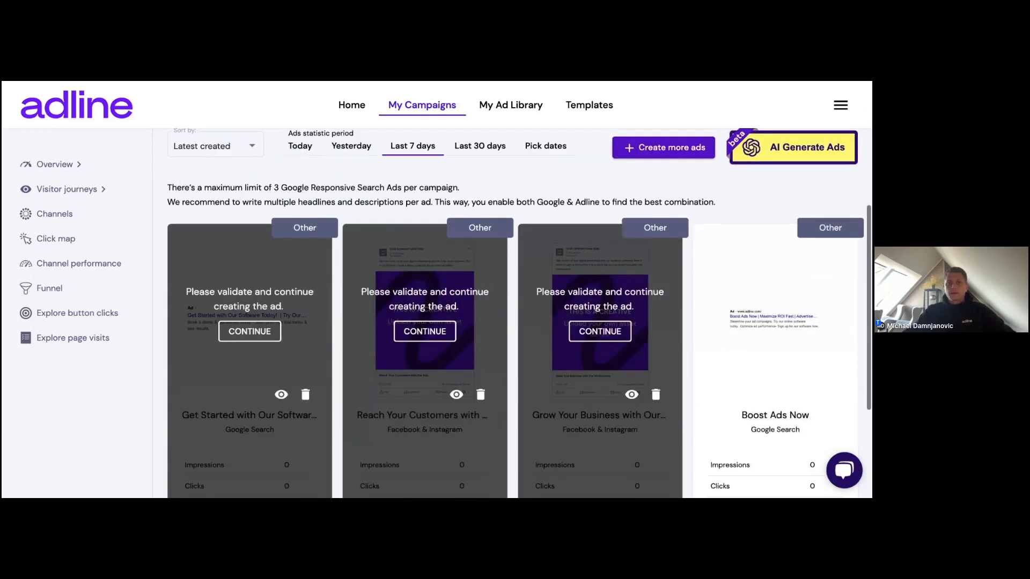
pyautogui.scroll(-1, 512, 322)
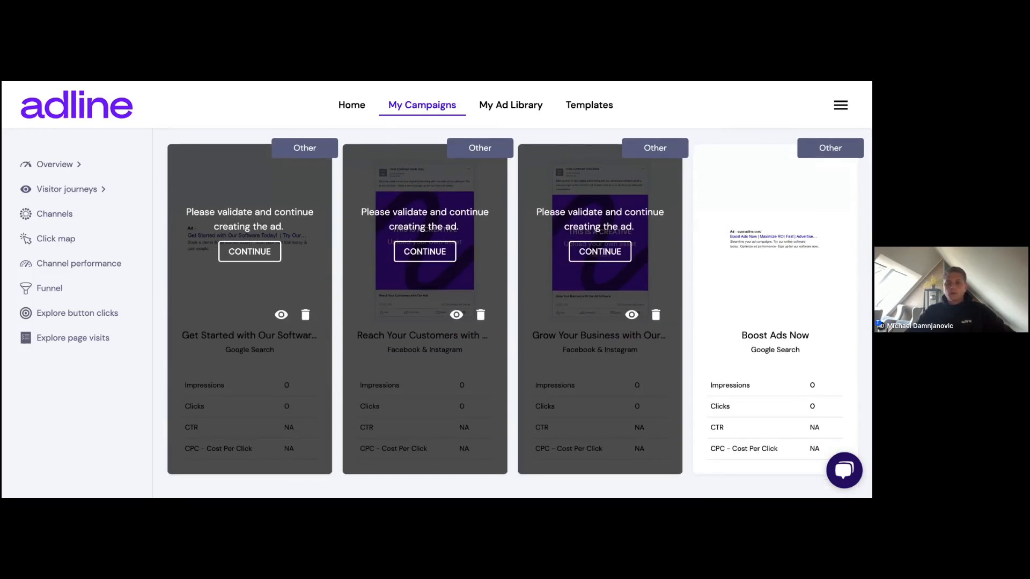
pyautogui.click(583, 257)
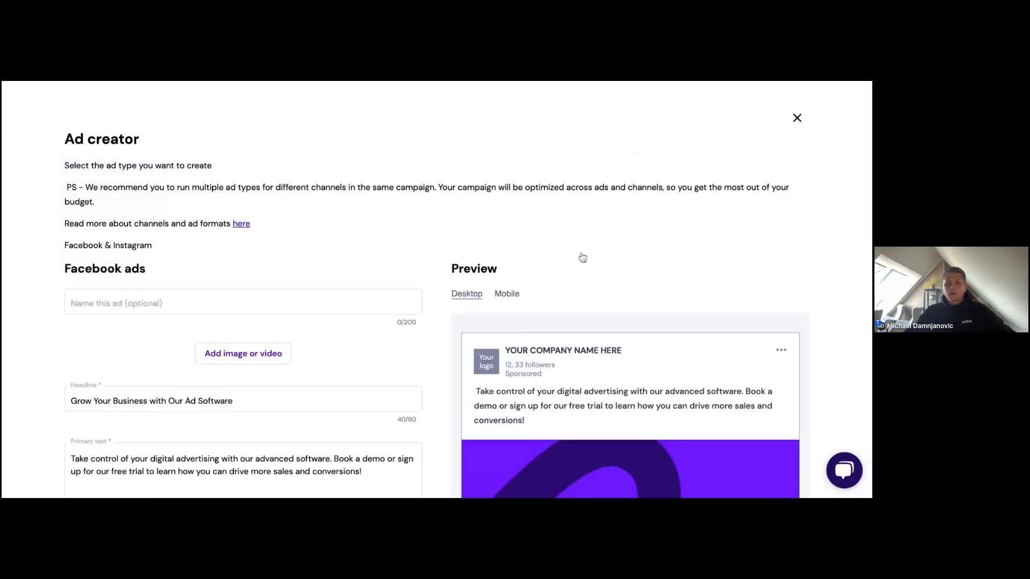
# Replace the ad's placeholder creative with the laptop image reading "Generate More Revenue from Your Ads".
pyautogui.scroll(-4, 333, 354)
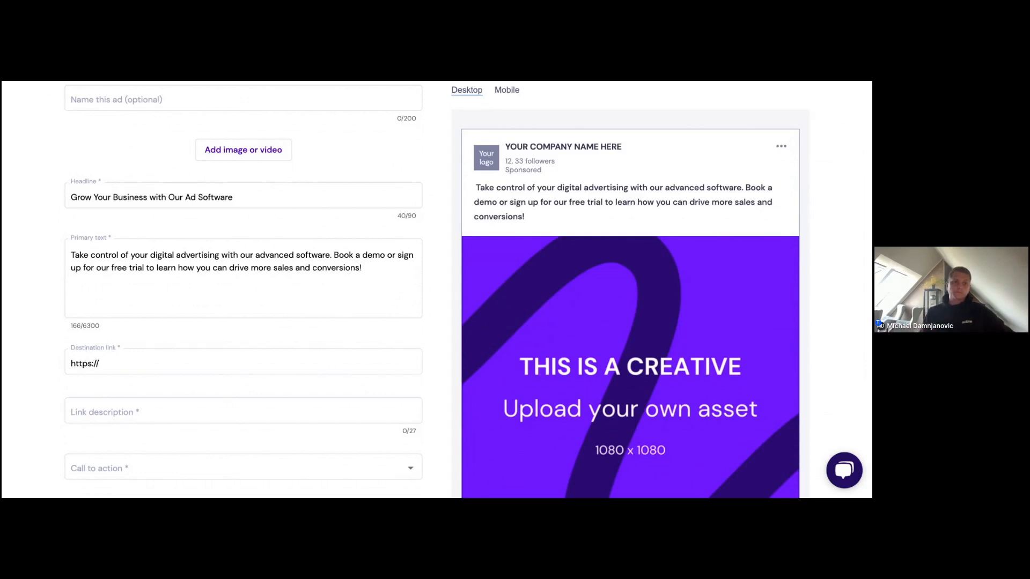
pyautogui.scroll(-2, 448, 338)
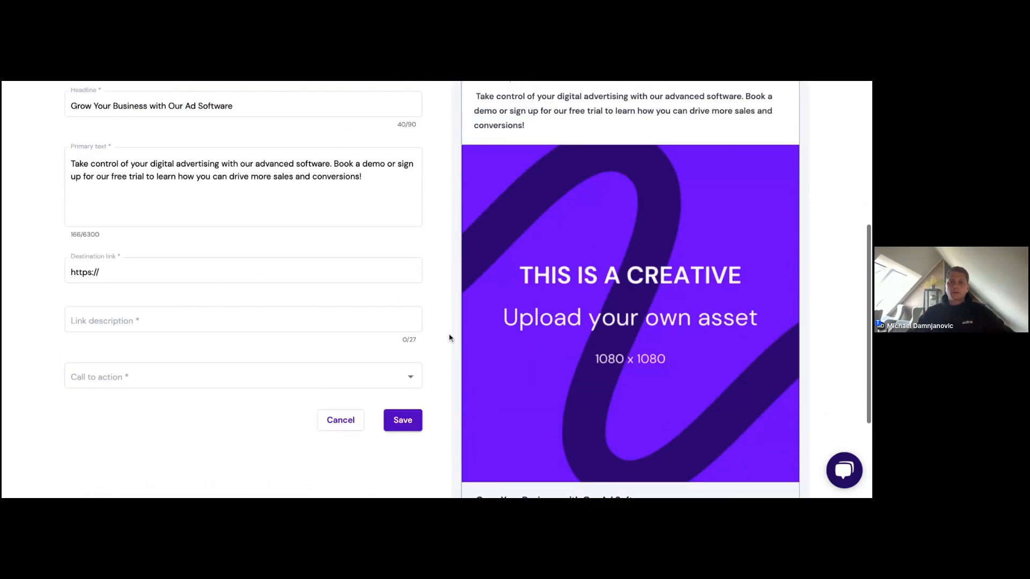
pyautogui.scroll(-1, 449, 338)
pyautogui.click(572, 290)
pyautogui.scroll(-2, 657, 329)
pyautogui.scroll(-8, 657, 329)
pyautogui.scroll(-5, 657, 328)
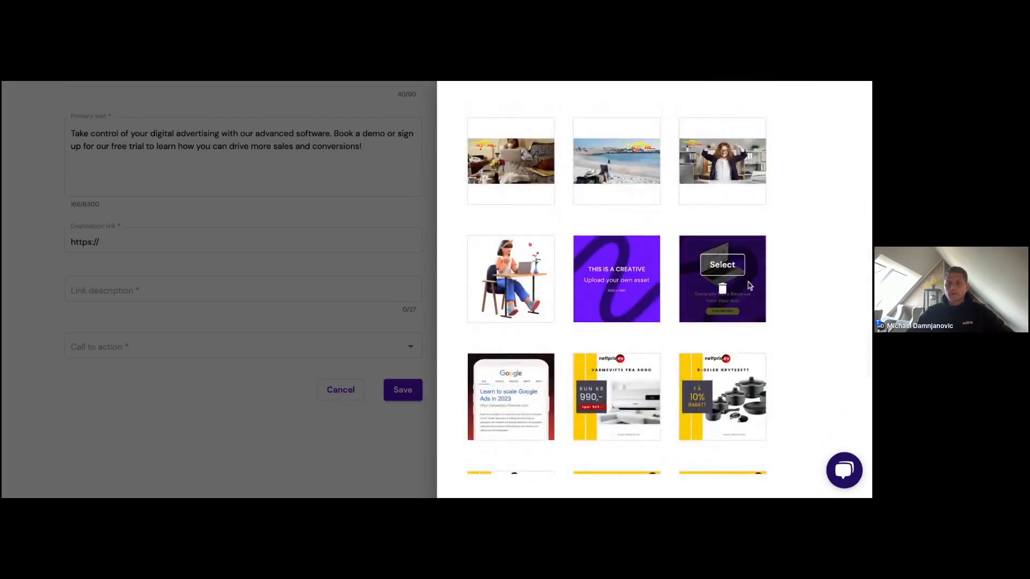
pyautogui.click(717, 273)
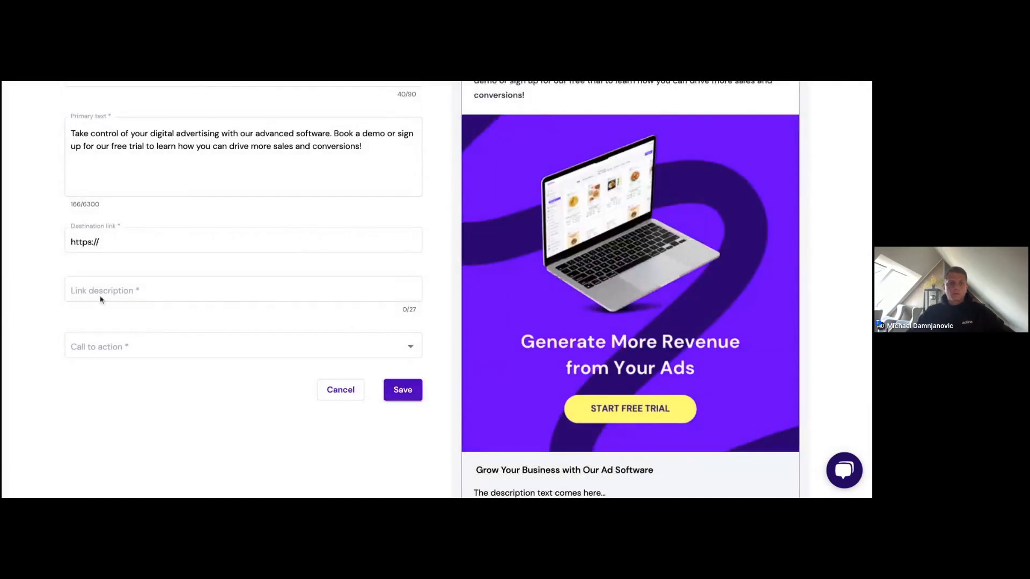
# Enter "Sign up now" as the ad's link description and choose Sign Up as its call to action.
pyautogui.click(76, 289)
pyautogui.write('Sign up now')
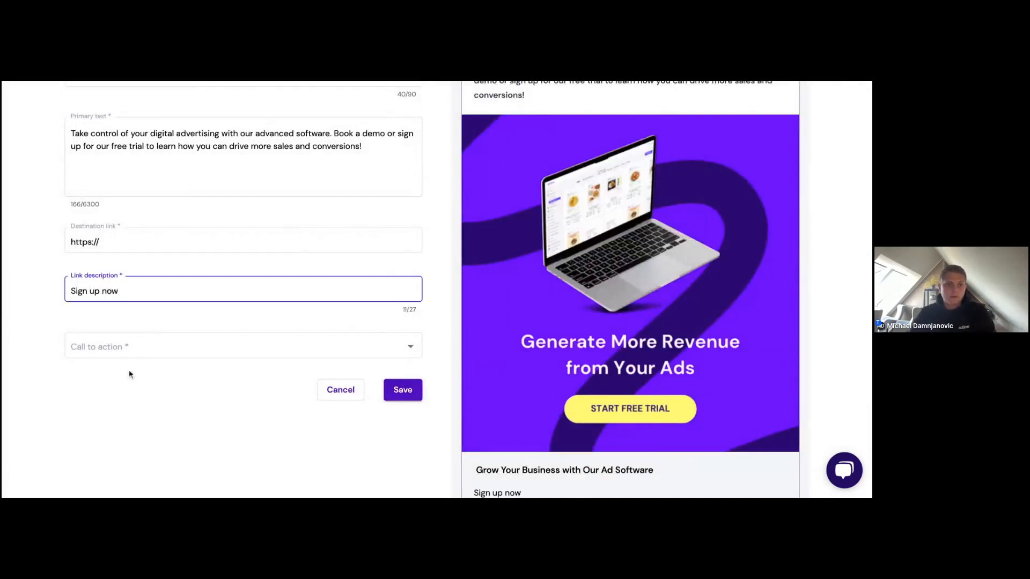
pyautogui.click(141, 354)
pyautogui.scroll(-3, 164, 405)
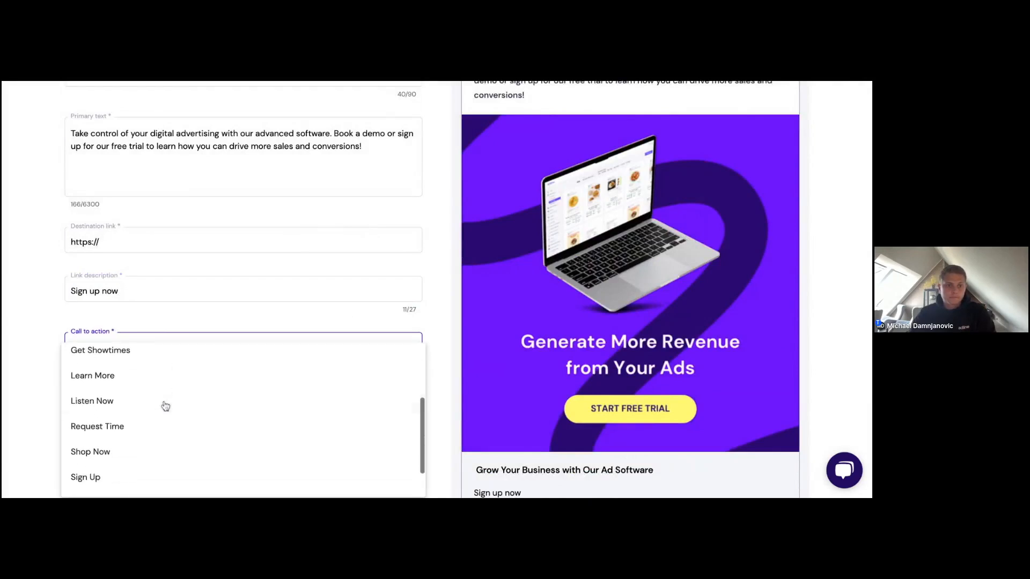
pyautogui.click(158, 477)
pyautogui.click(143, 241)
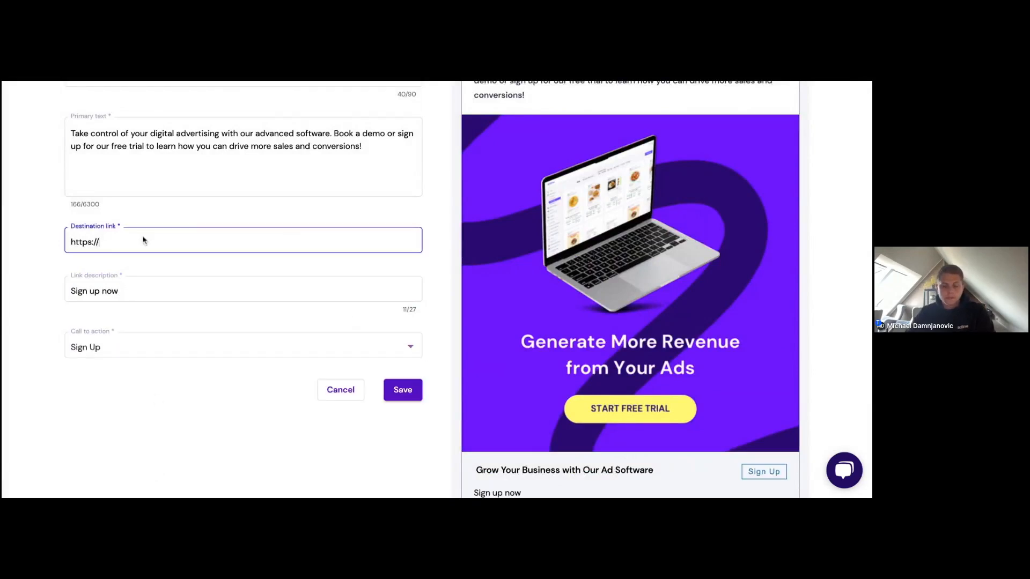
pyautogui.write('adline.com')
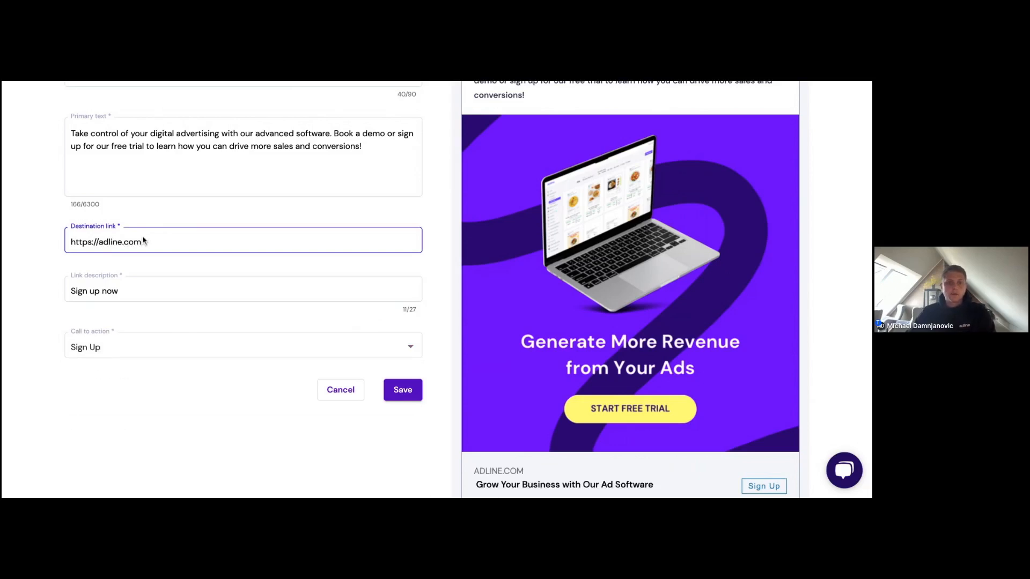
pyautogui.click(404, 390)
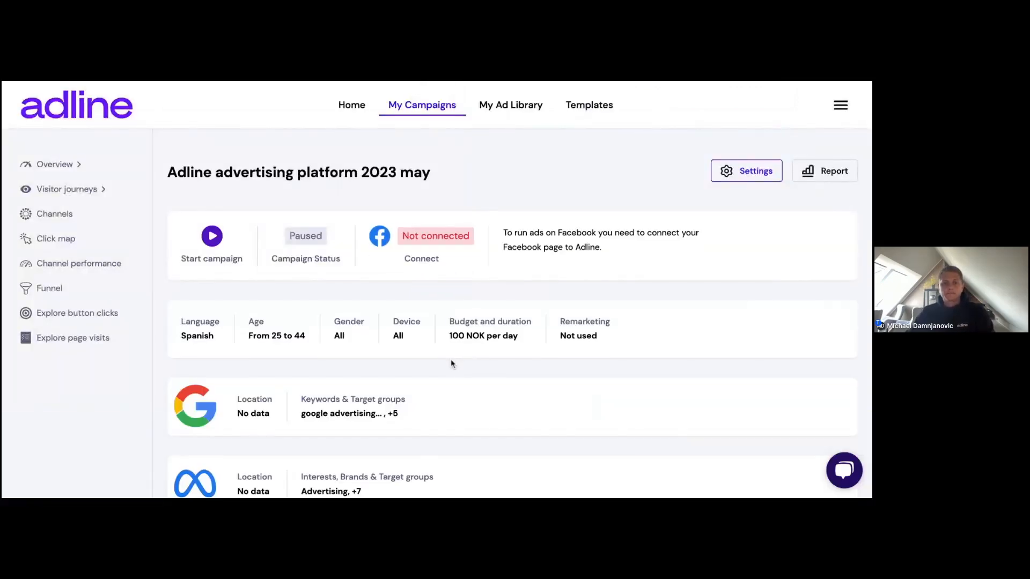
# Check the campaign's ad cards and set the campaign language to English.
pyautogui.scroll(-9, 451, 364)
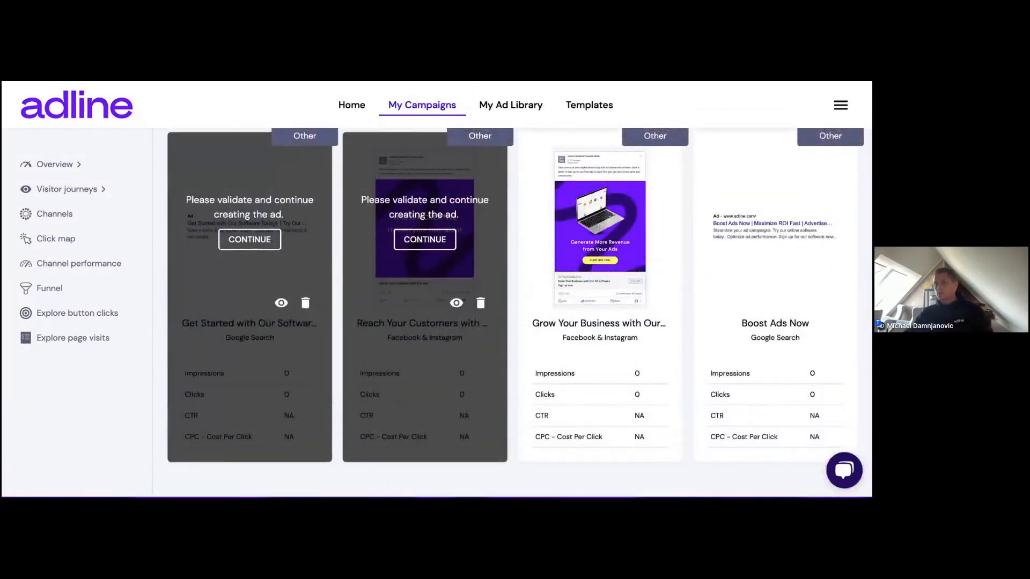
pyautogui.scroll(1, 279, 363)
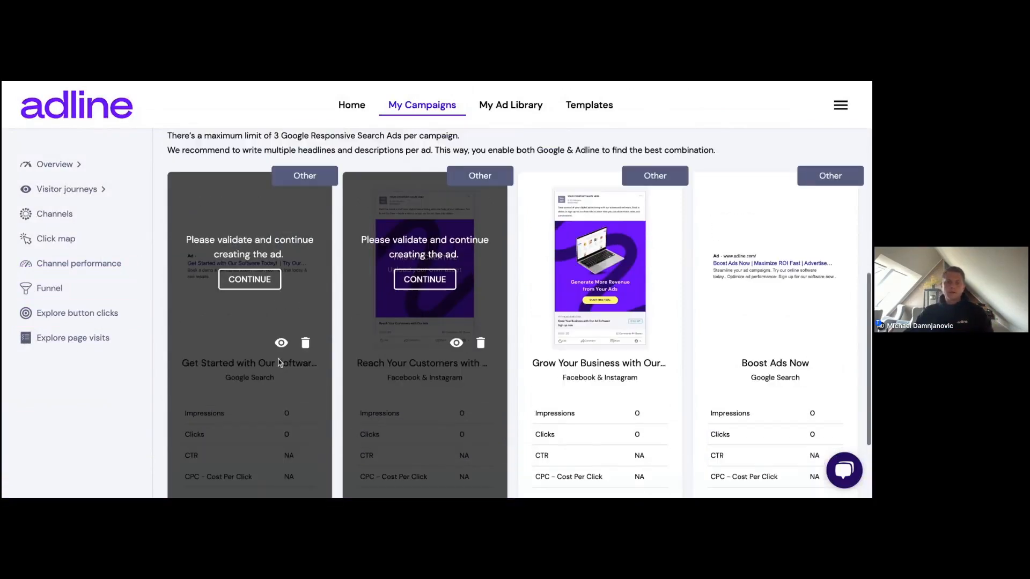
pyautogui.scroll(5, 279, 363)
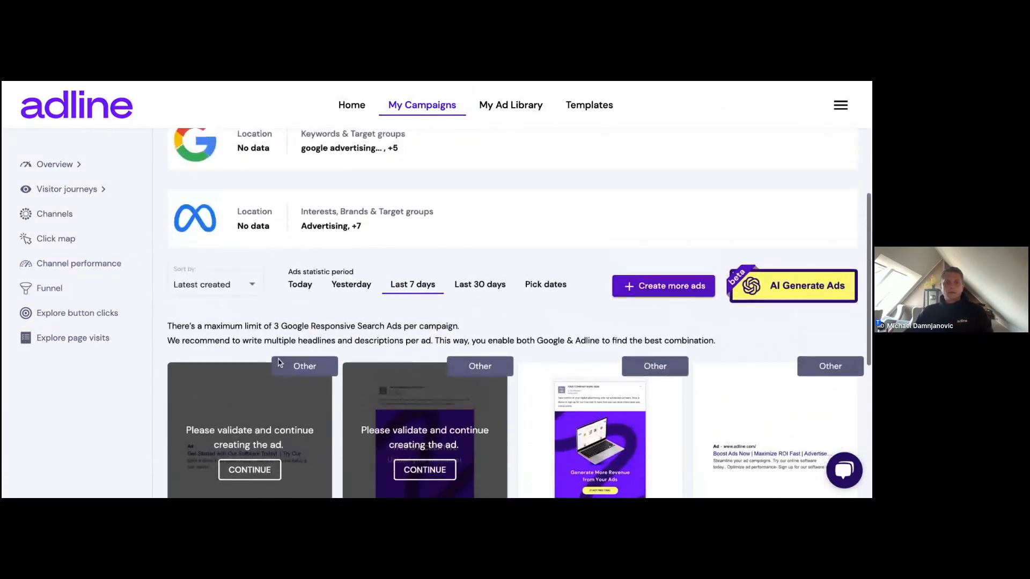
pyautogui.scroll(3, 279, 363)
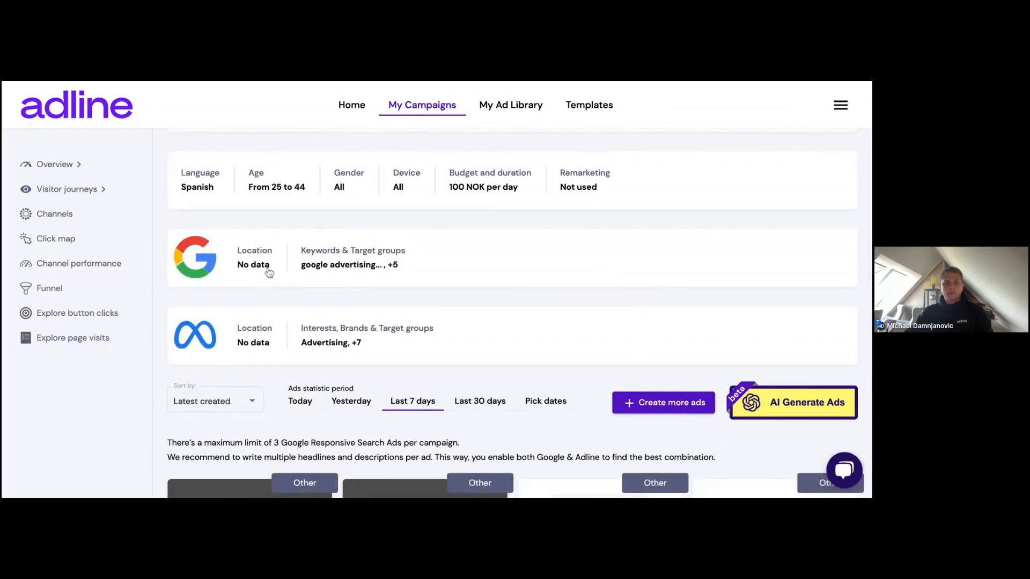
pyautogui.click(193, 188)
pyautogui.click(299, 243)
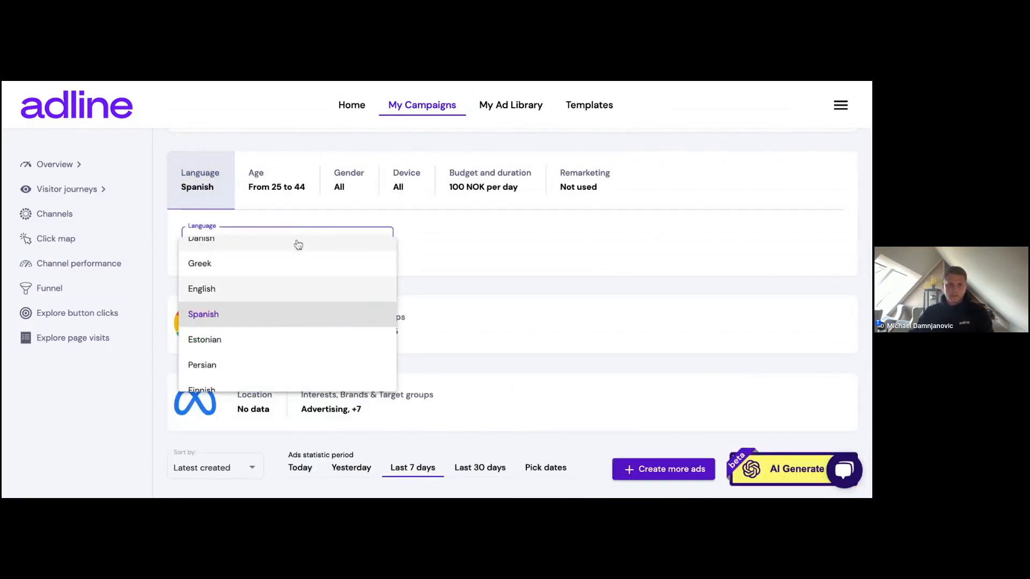
pyautogui.click(285, 288)
# Raise the upper limit of the campaign's target age range to 64.
pyautogui.click(292, 192)
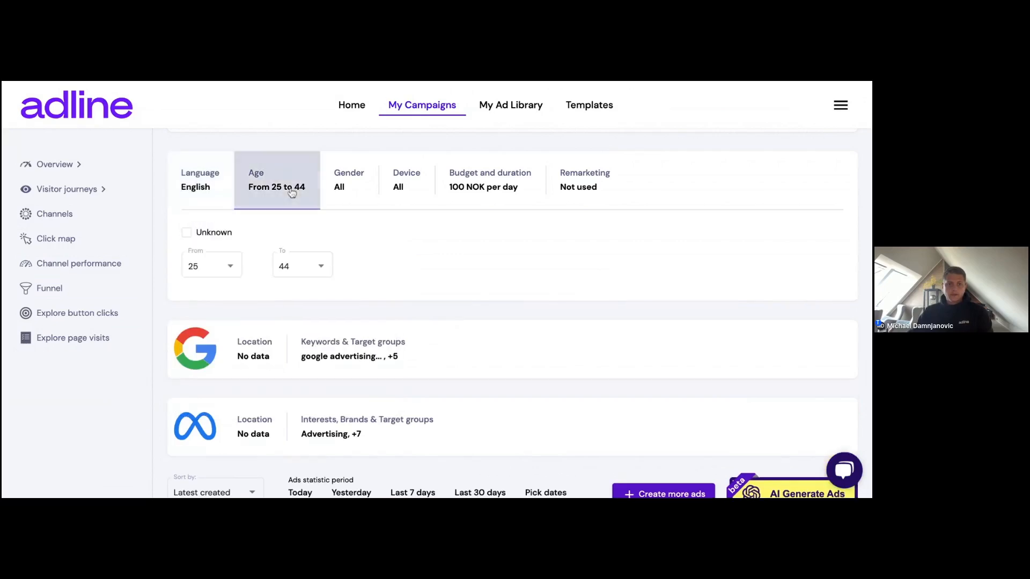
pyautogui.click(329, 267)
pyautogui.click(294, 348)
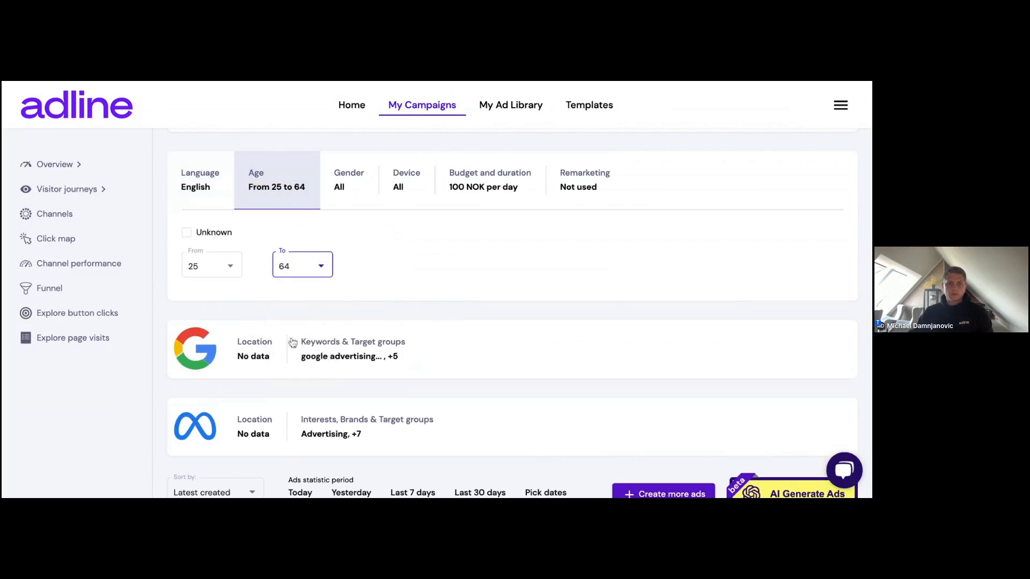
# Review the campaign's gender, device, and budget and duration settings.
pyautogui.click(352, 194)
pyautogui.click(402, 194)
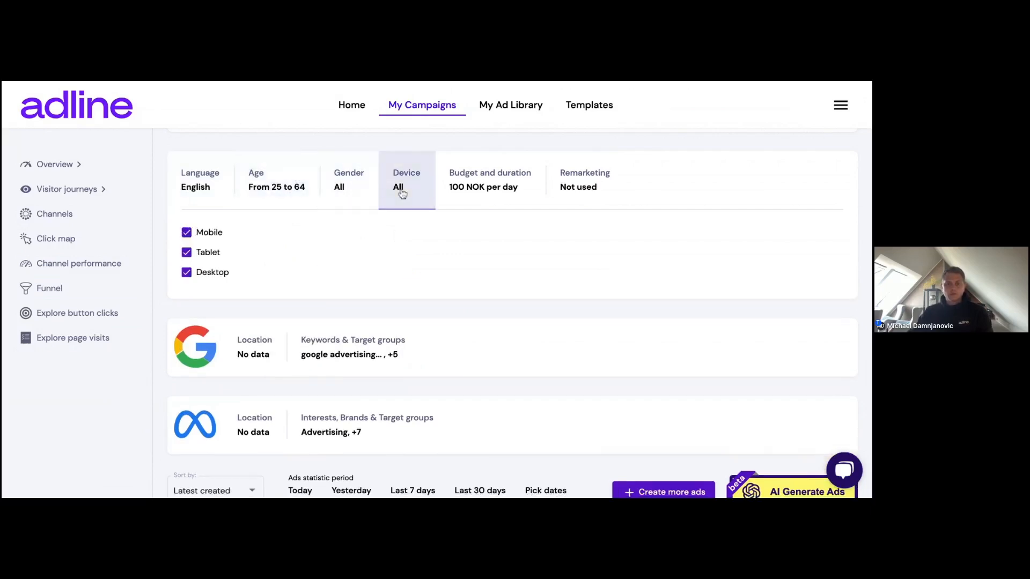
pyautogui.click(461, 191)
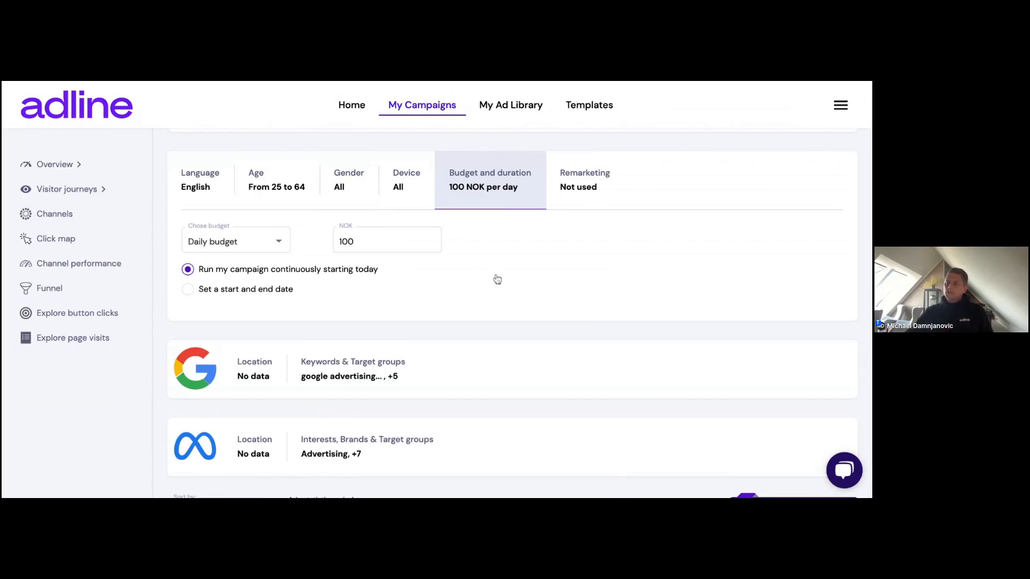
pyautogui.scroll(-3, 513, 314)
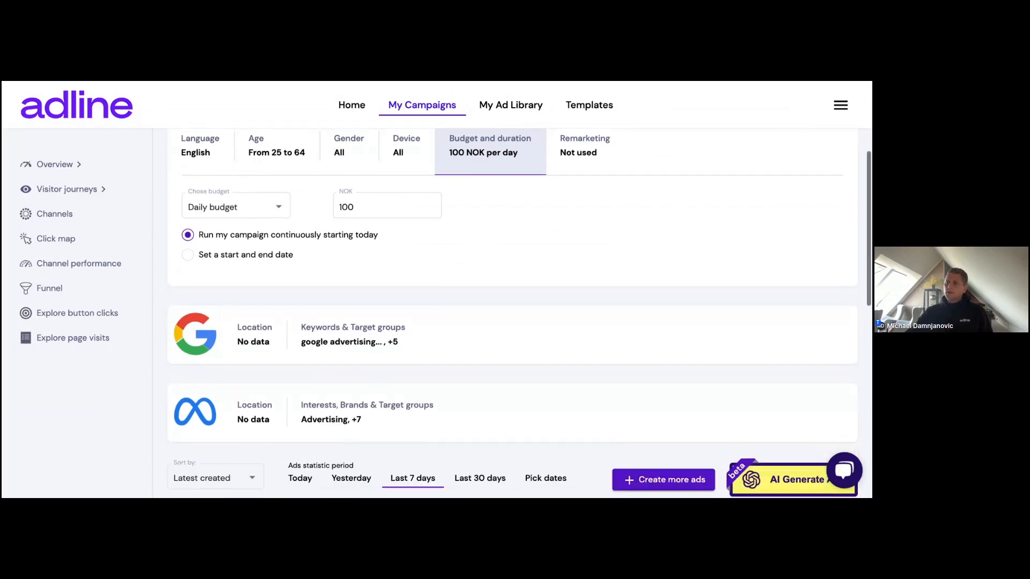
# Review the campaign's ad cards and the Google and Meta targeting summaries.
pyautogui.scroll(-2, 512, 314)
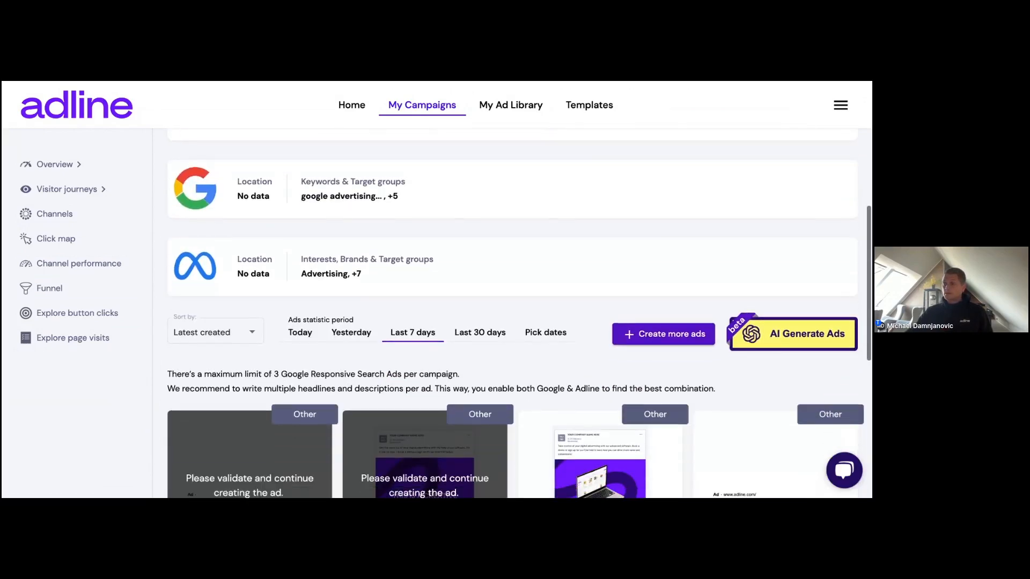
pyautogui.scroll(-4, 512, 314)
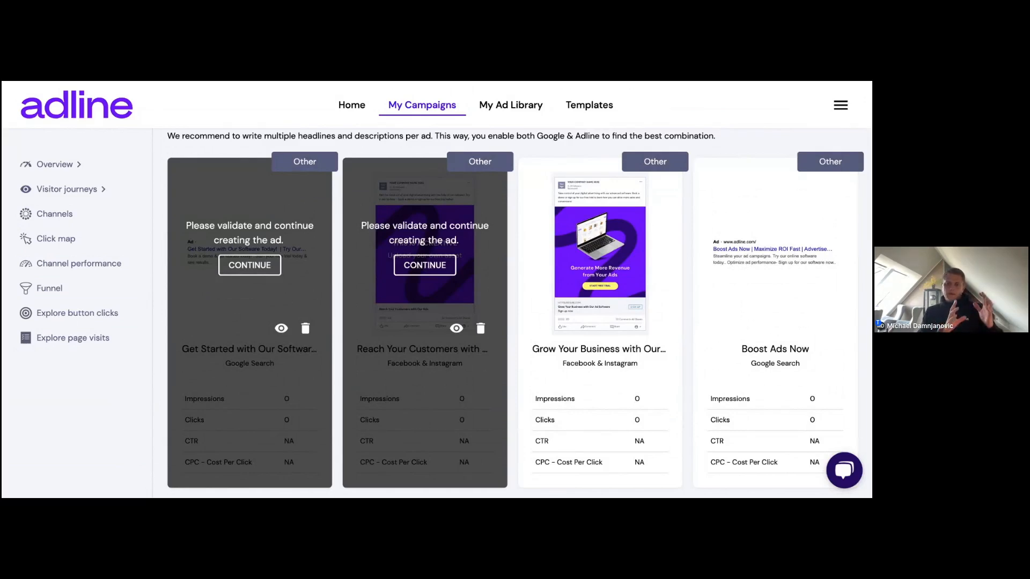
pyautogui.moveTo(523, 271)
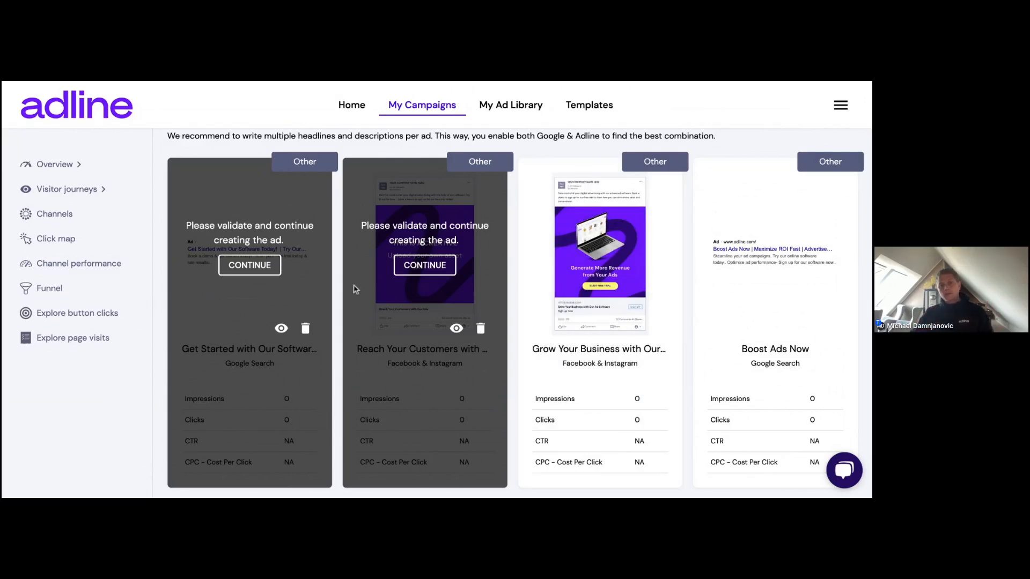
pyautogui.moveTo(729, 294)
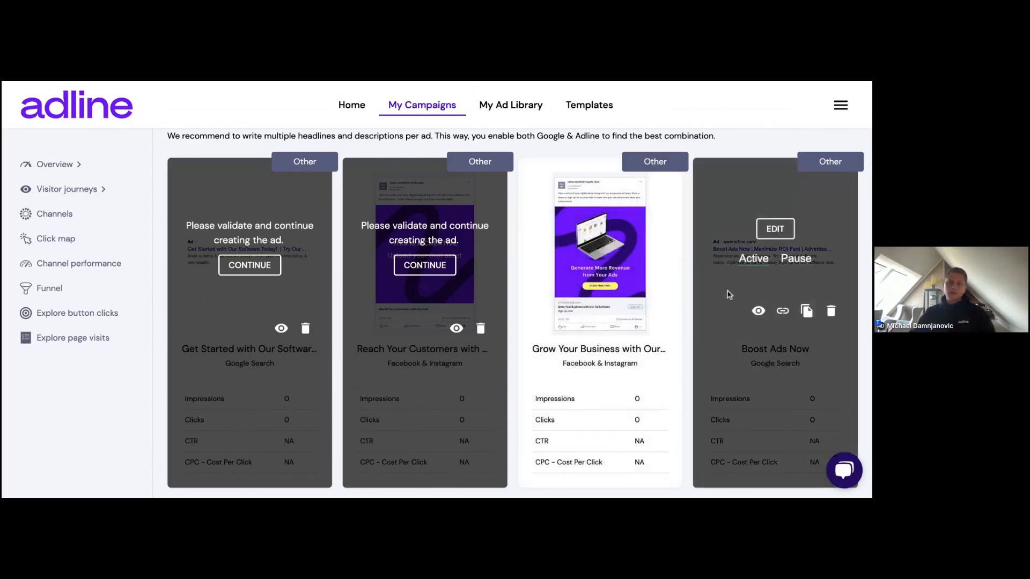
pyautogui.moveTo(669, 294)
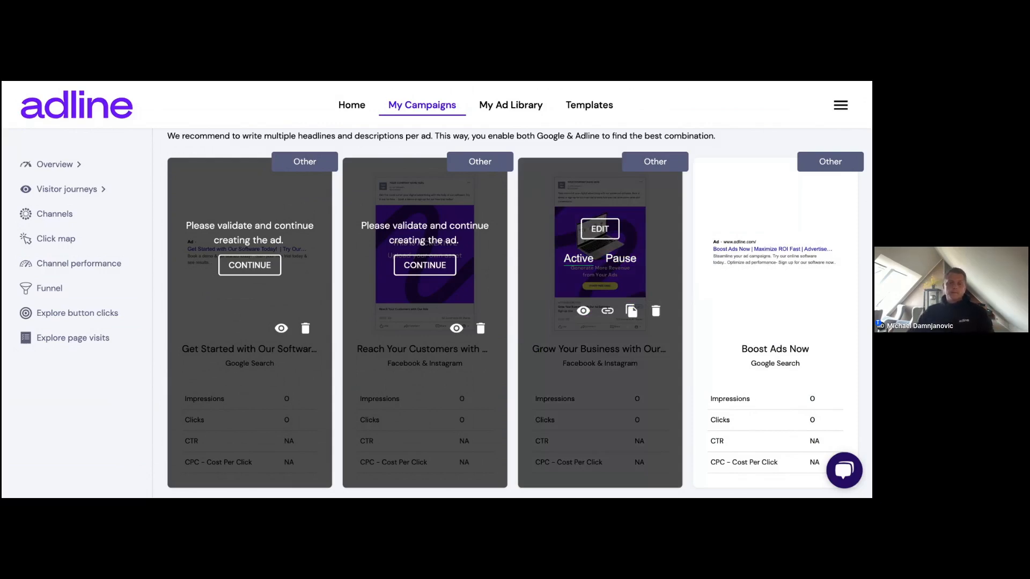
pyautogui.scroll(3, 600, 312)
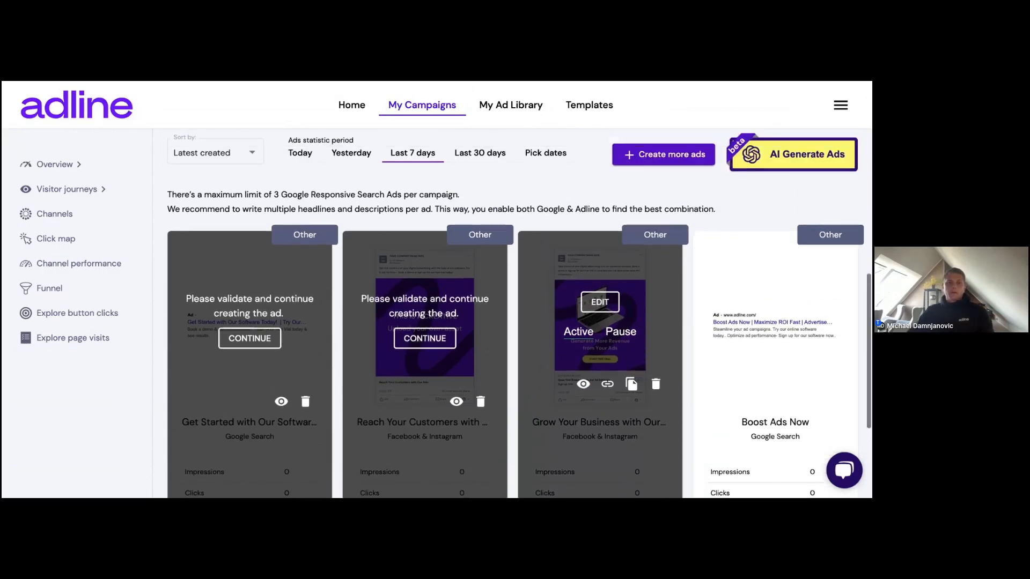
pyautogui.scroll(5, 600, 311)
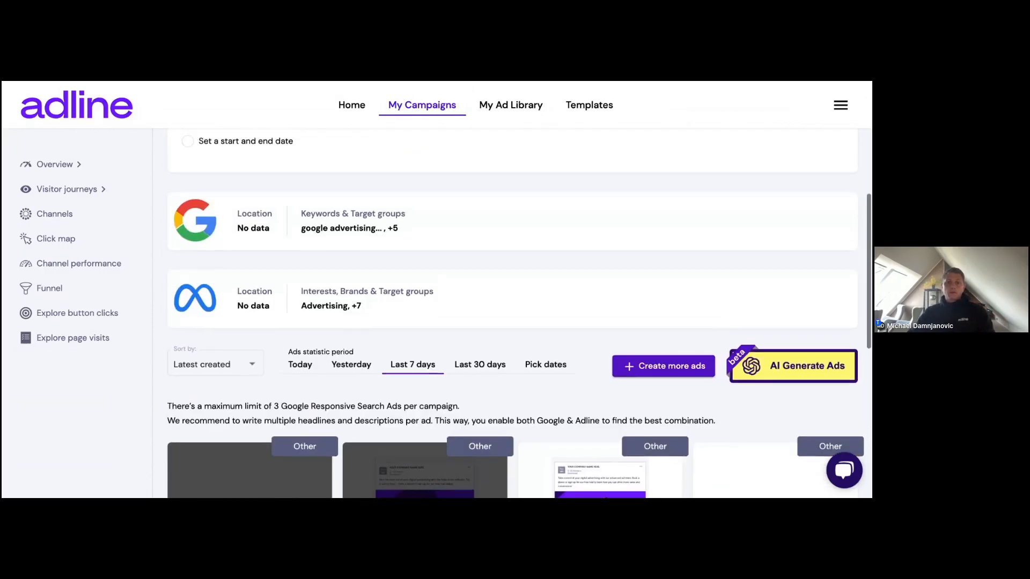
# Give the campaign a start and end date and switch its budget type to Lifetime budget.
pyautogui.scroll(4, 549, 260)
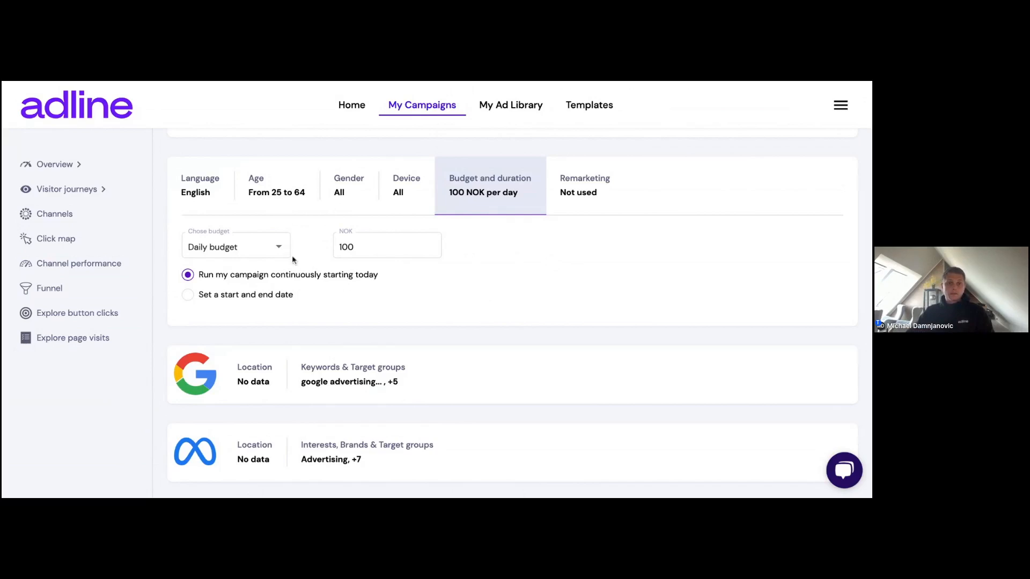
pyautogui.click(212, 300)
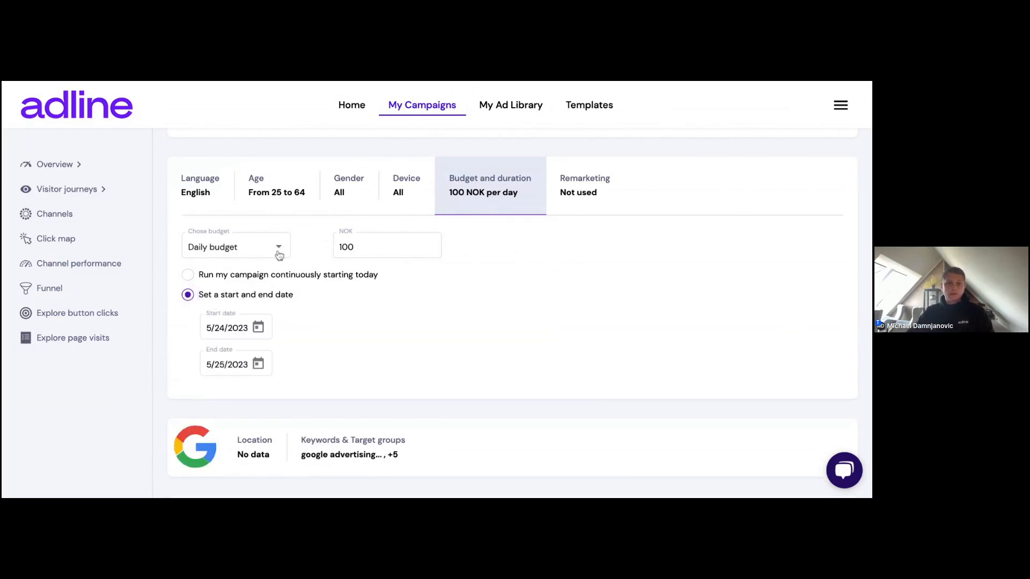
pyautogui.click(277, 252)
pyautogui.click(261, 261)
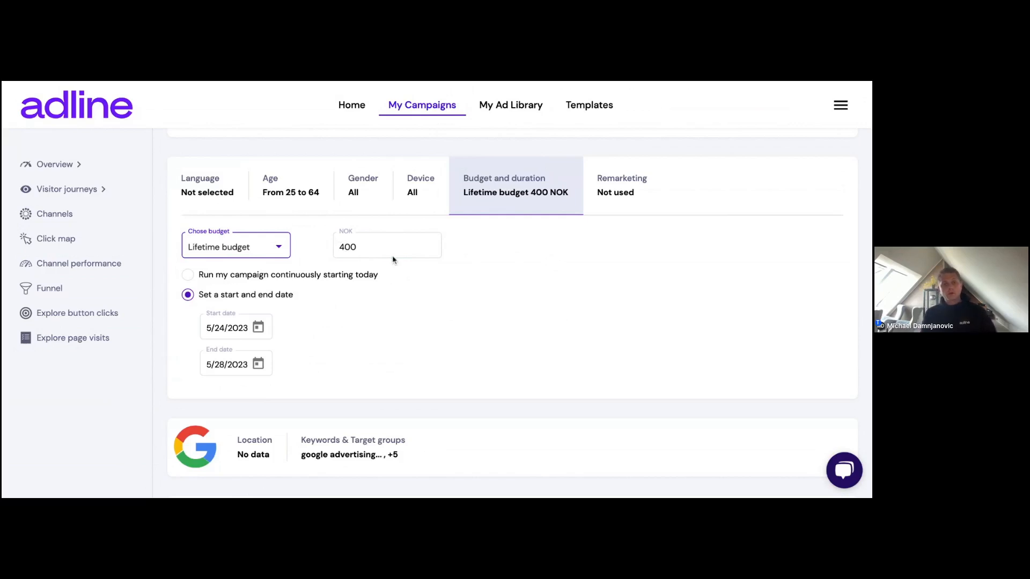
# Set the campaign's start date to 6/1/2023 and its end date to 6/30/2023.
pyautogui.click(258, 327)
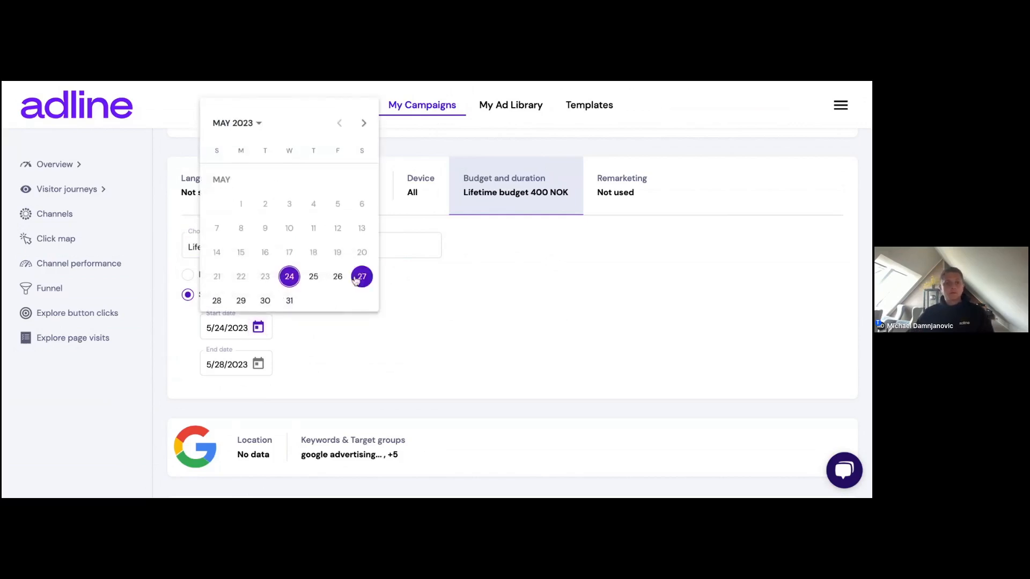
pyautogui.click(364, 123)
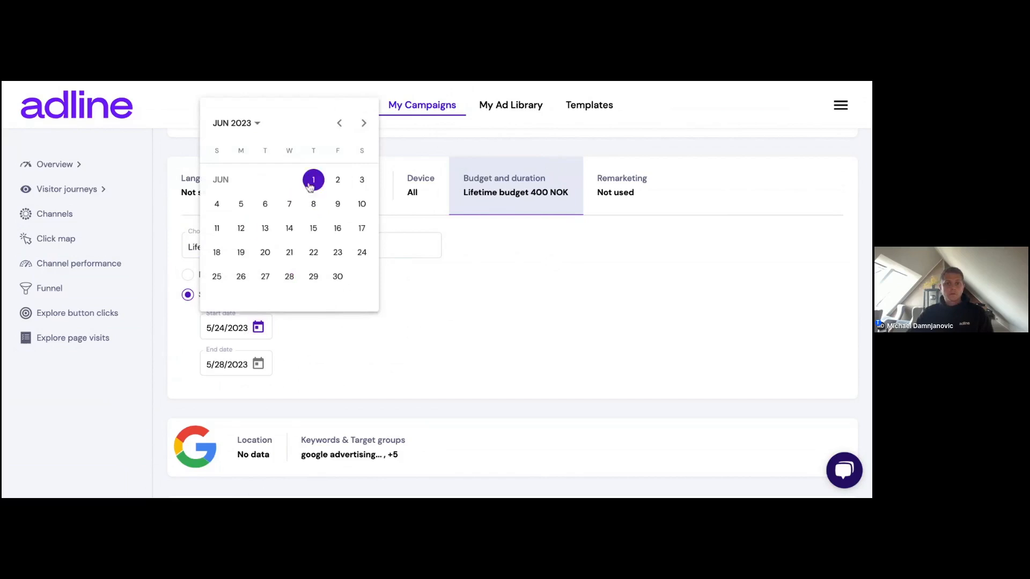
pyautogui.click(313, 177)
pyautogui.click(258, 363)
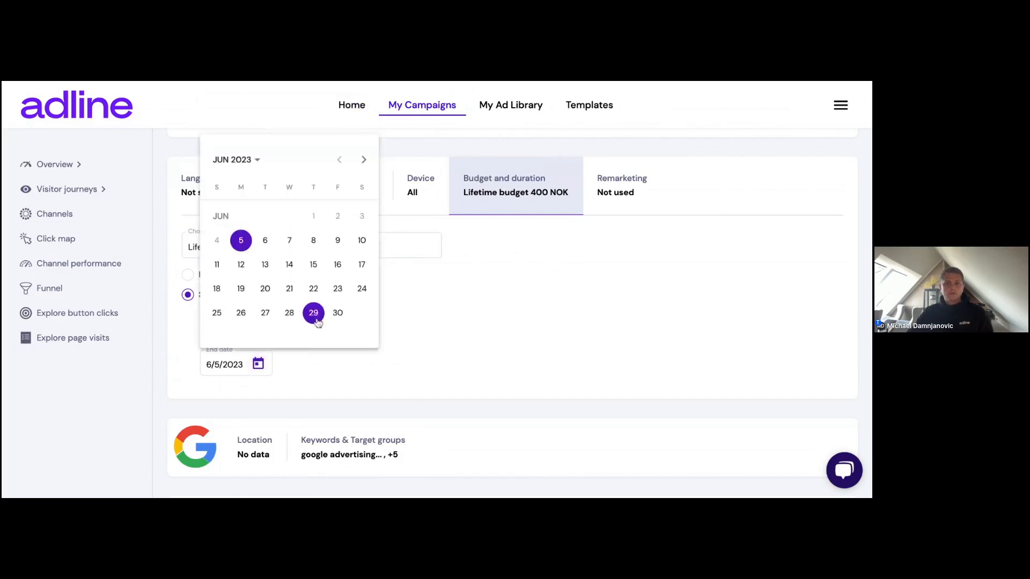
pyautogui.click(346, 314)
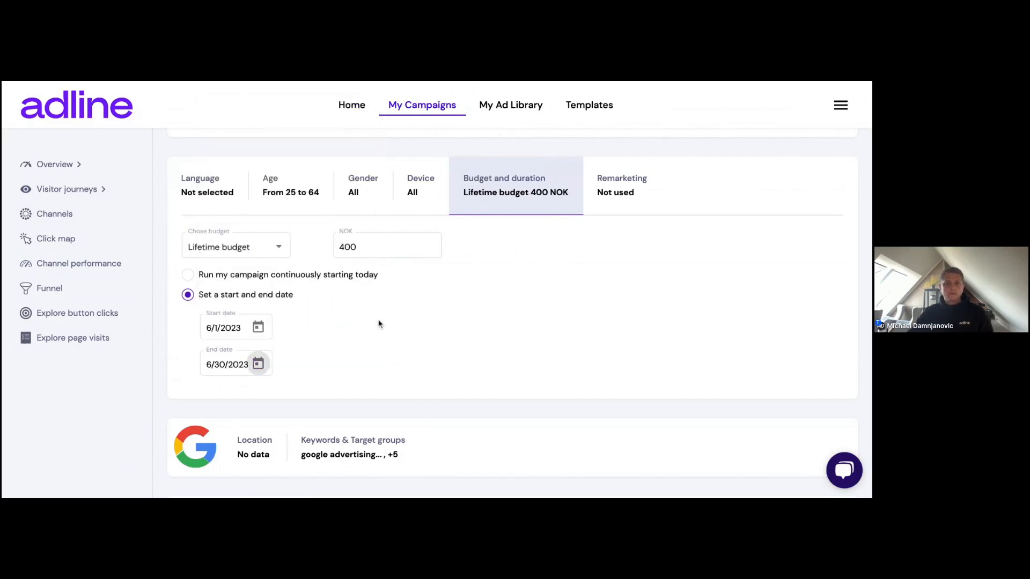
# Set the lifetime budget to 10000 NOK and open the campaign's remarketing settings.
pyautogui.click(371, 249)
pyautogui.press('BackSpace')
pyautogui.press('BackSpace')
pyautogui.press('BackSpace')
pyautogui.press('BackSpace')
pyautogui.write('10')
pyautogui.press('BackSpace')
pyautogui.press('BackSpace')
pyautogui.press('BackSpace')
pyautogui.press('BackSpace')
pyautogui.write('10000')
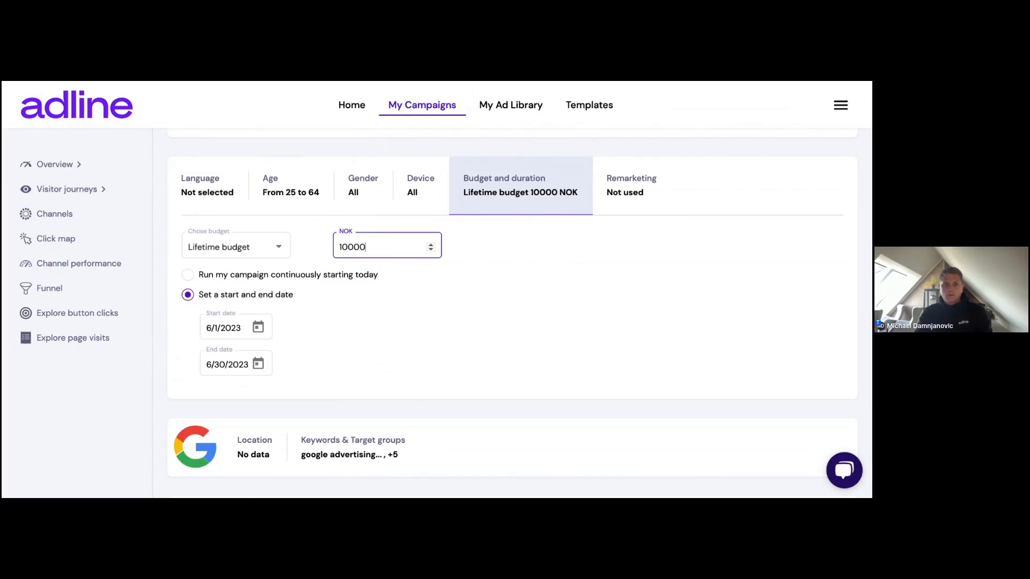
pyautogui.click(517, 309)
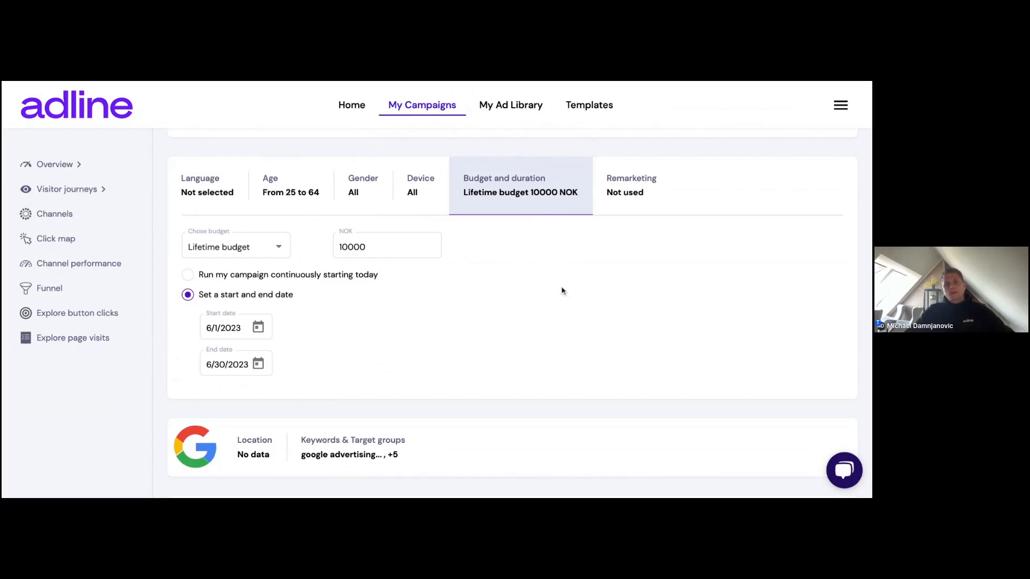
pyautogui.click(637, 203)
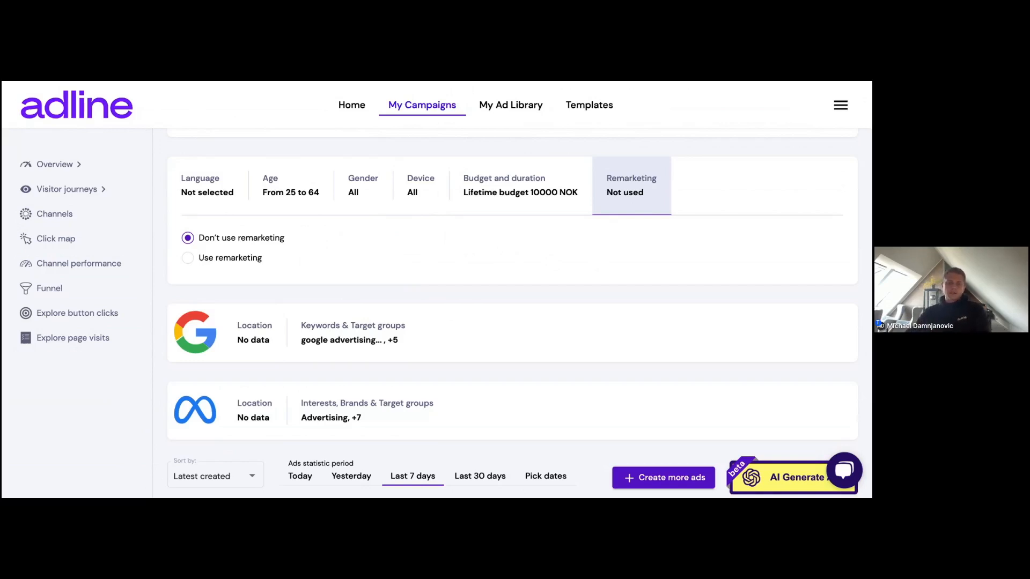
# Add United Kingdom and United States as target locations for the Google ads.
pyautogui.scroll(-2, 487, 280)
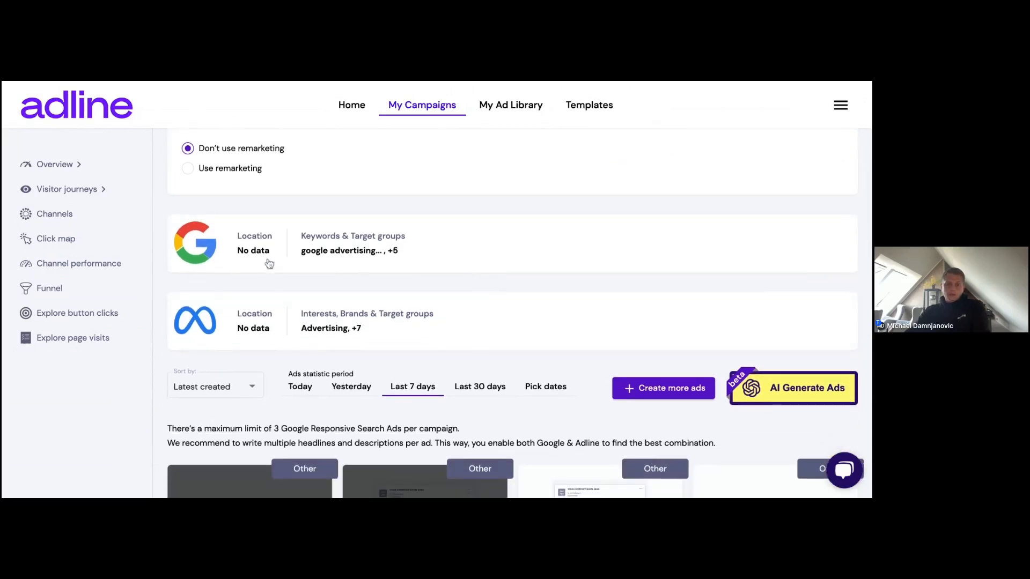
pyautogui.click(268, 261)
pyautogui.click(255, 277)
pyautogui.write('uk')
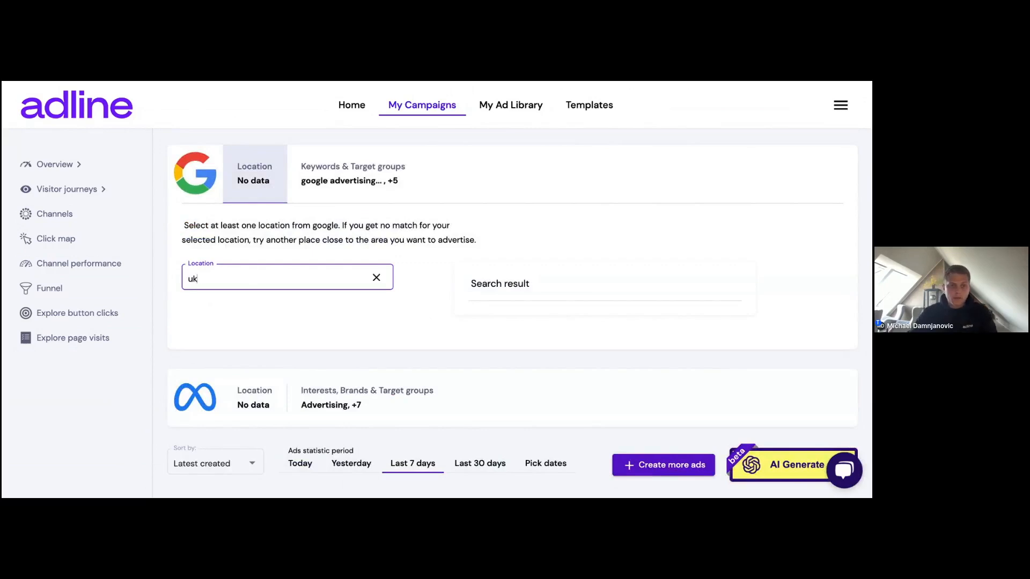
pyautogui.press('BackSpace')
pyautogui.write('nited kin')
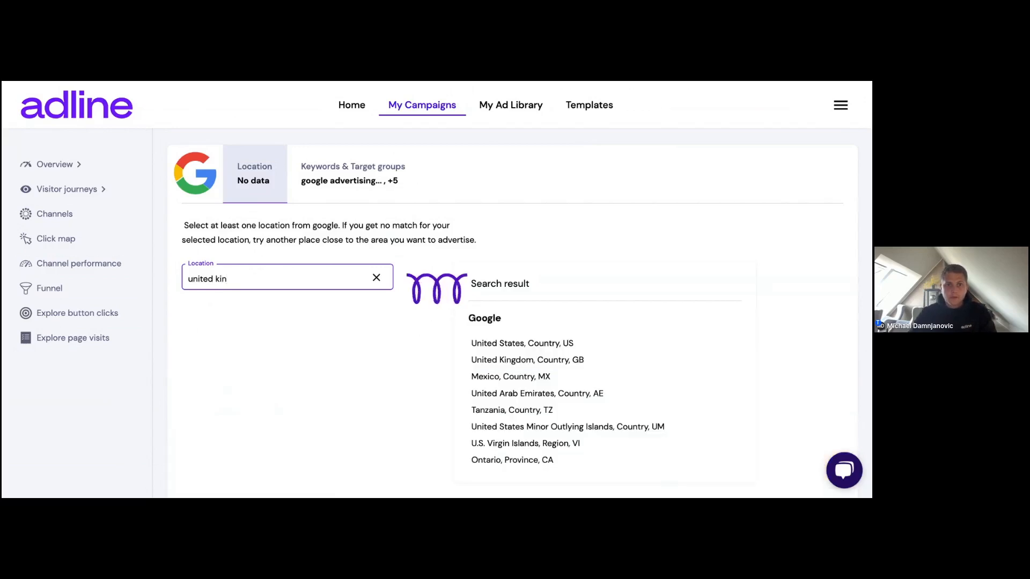
pyautogui.click(542, 338)
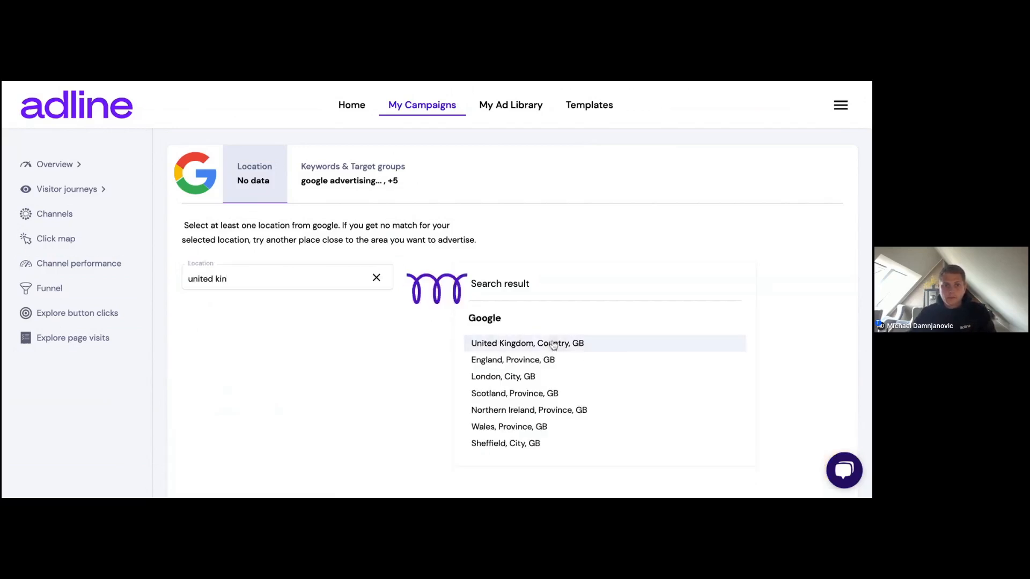
pyautogui.click(376, 278)
pyautogui.write('united st')
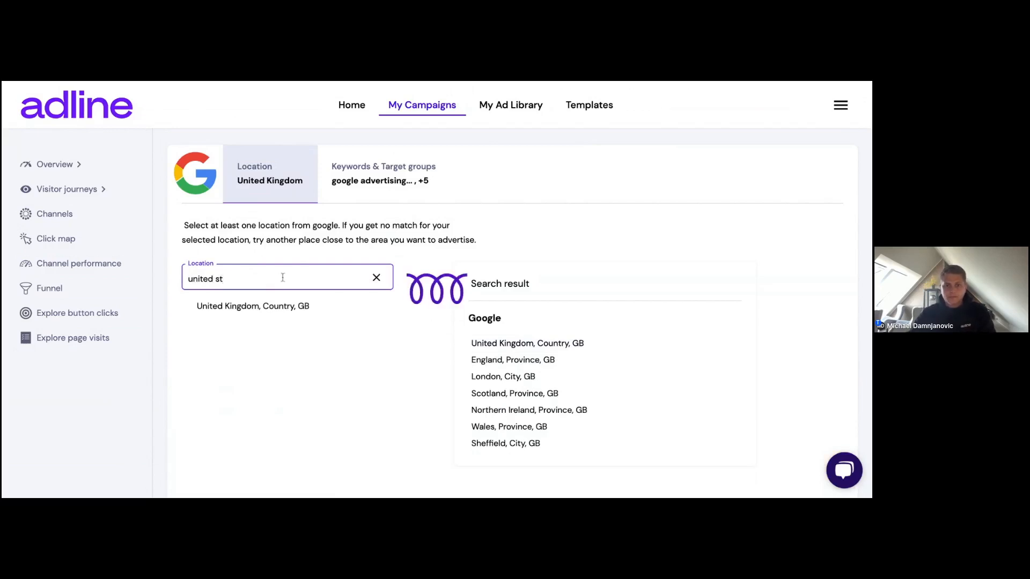
pyautogui.click(532, 344)
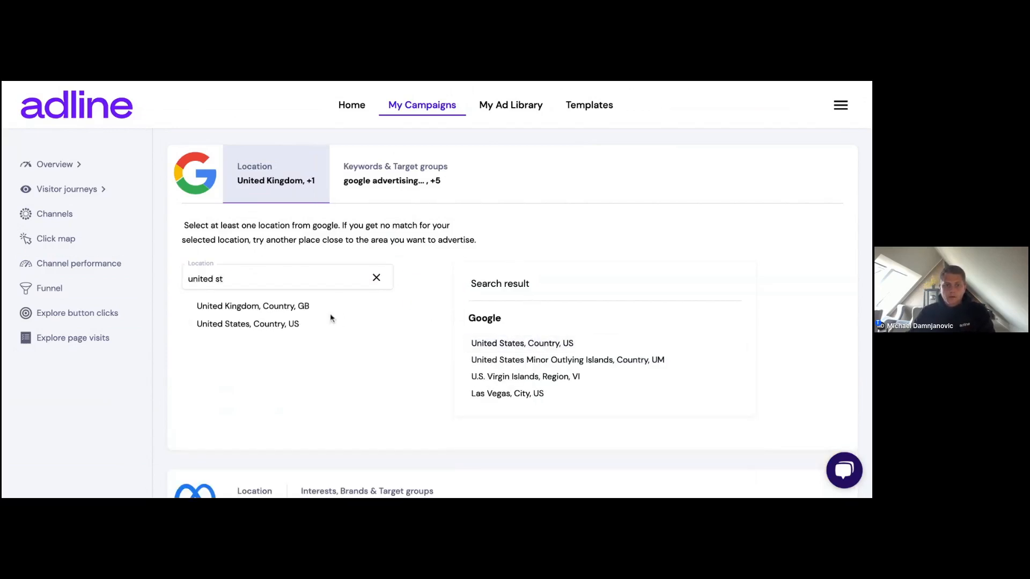
# Add United Kingdom and United States as target locations for the Meta ads.
pyautogui.scroll(-4, 350, 317)
pyautogui.click(253, 300)
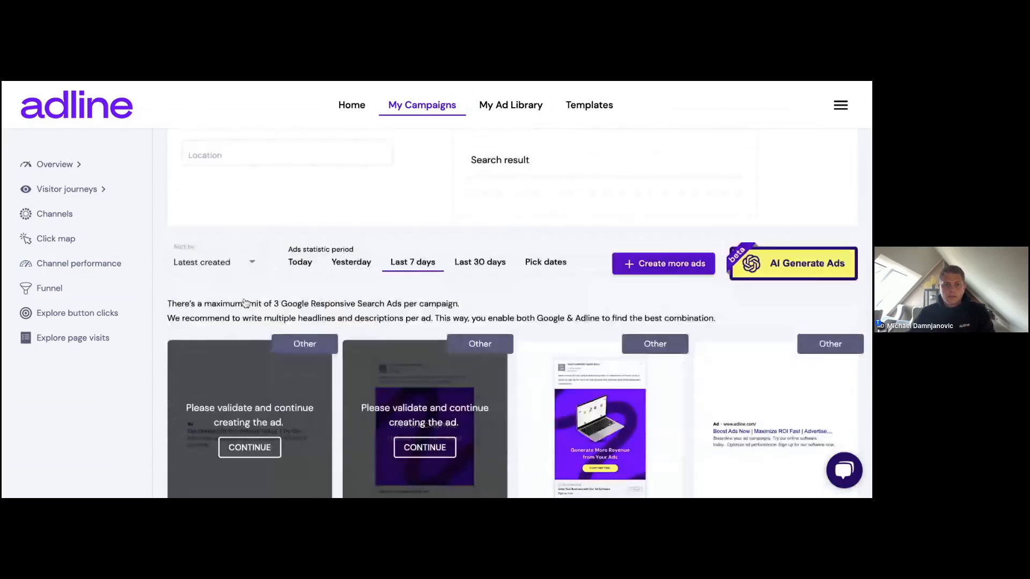
pyautogui.scroll(2, 254, 244)
pyautogui.click(250, 268)
pyautogui.write('united ki')
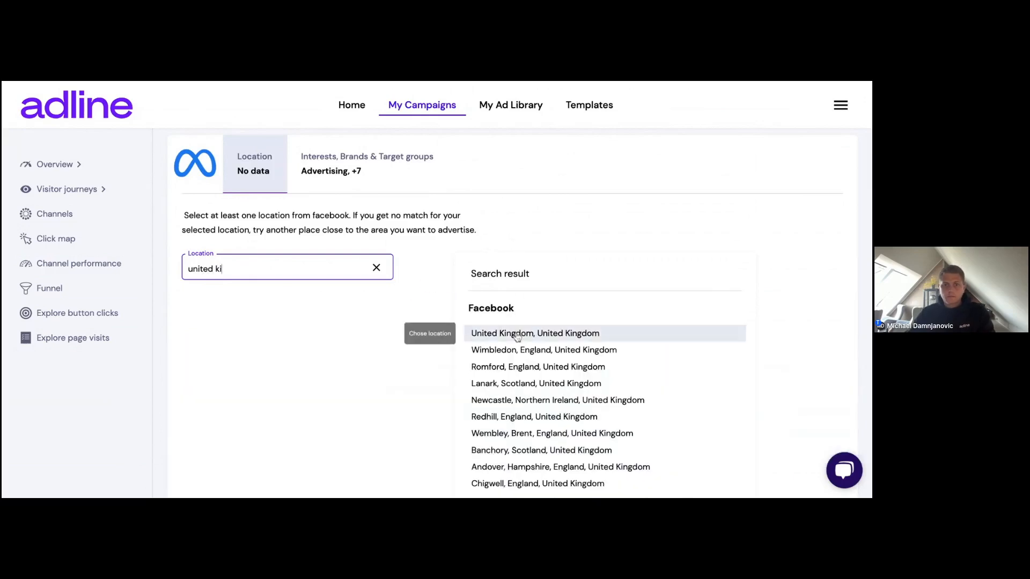
pyautogui.click(483, 334)
pyautogui.click(376, 268)
pyautogui.write('united st')
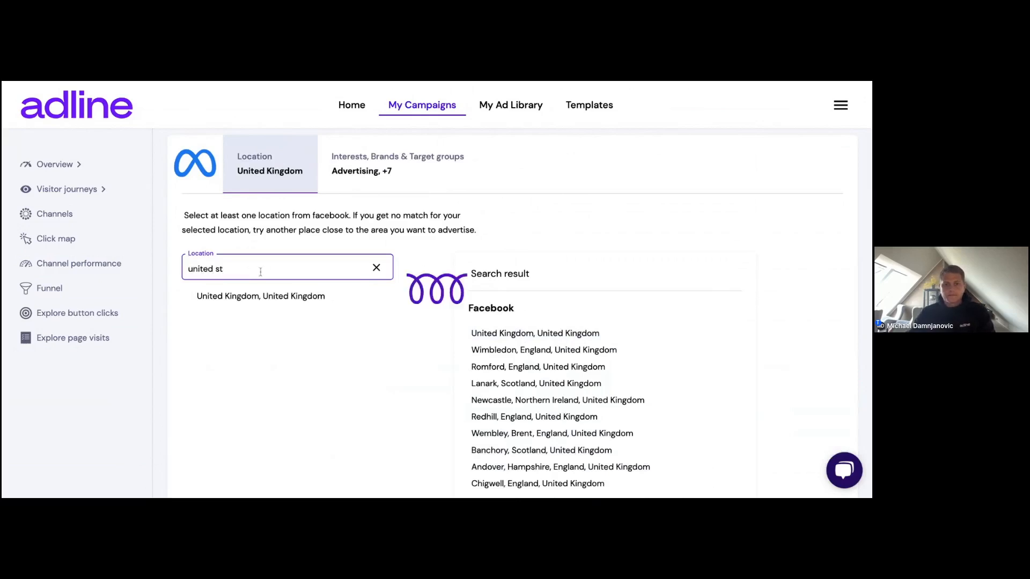
pyautogui.write('at')
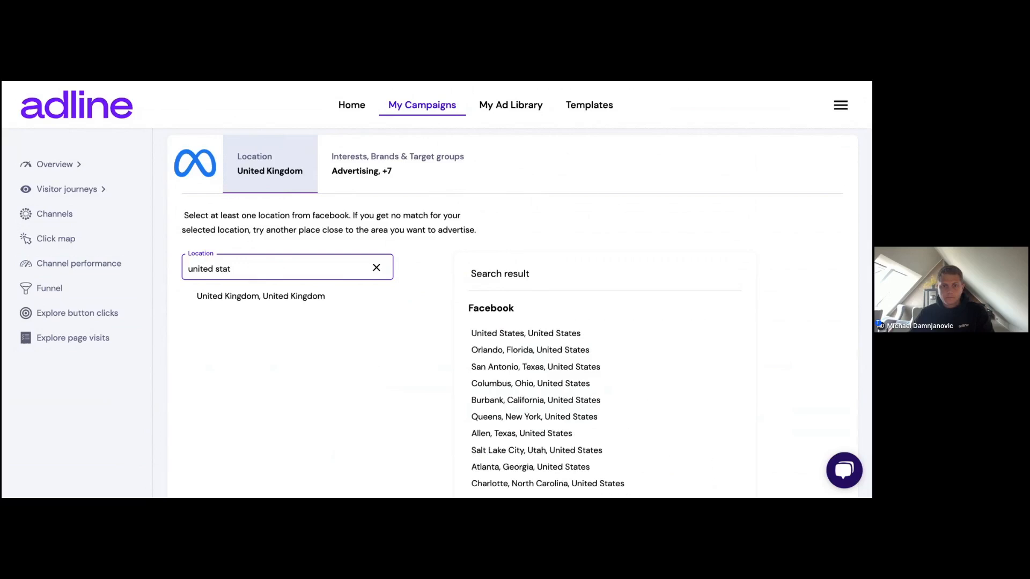
pyautogui.click(490, 333)
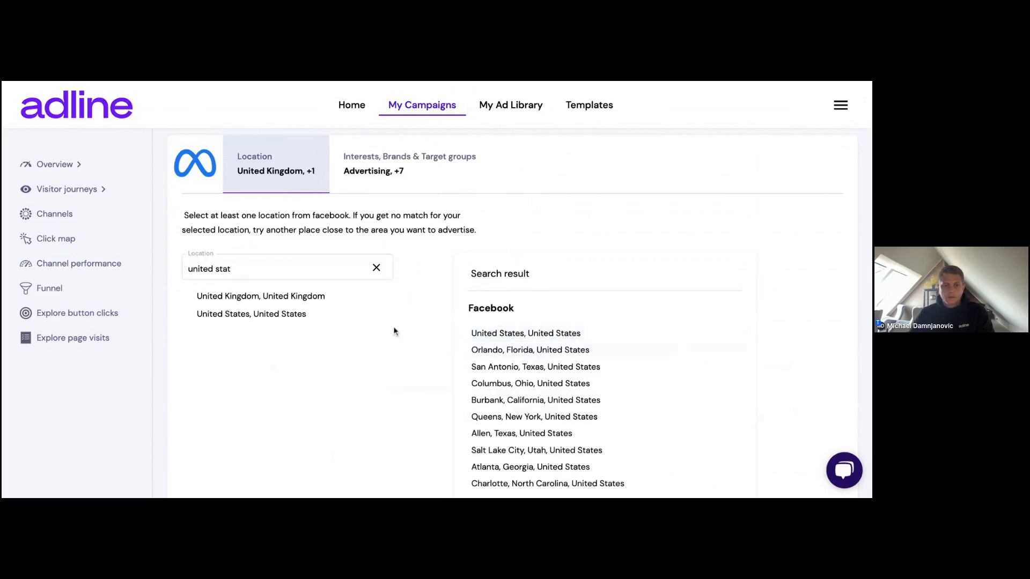
# Review the campaign's ad cards together with the Google and Meta location settings.
pyautogui.scroll(-5, 414, 327)
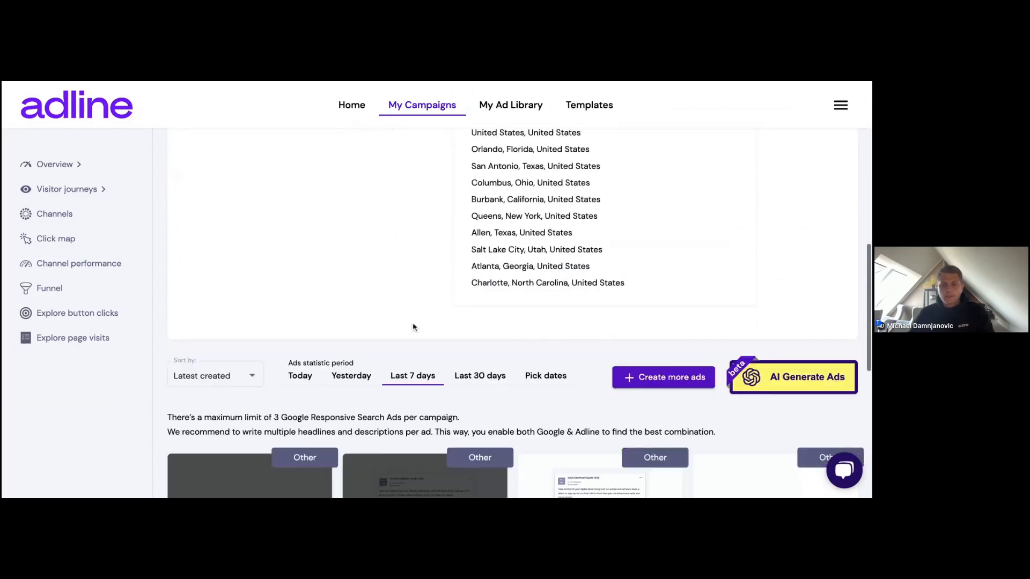
pyautogui.scroll(-5, 413, 326)
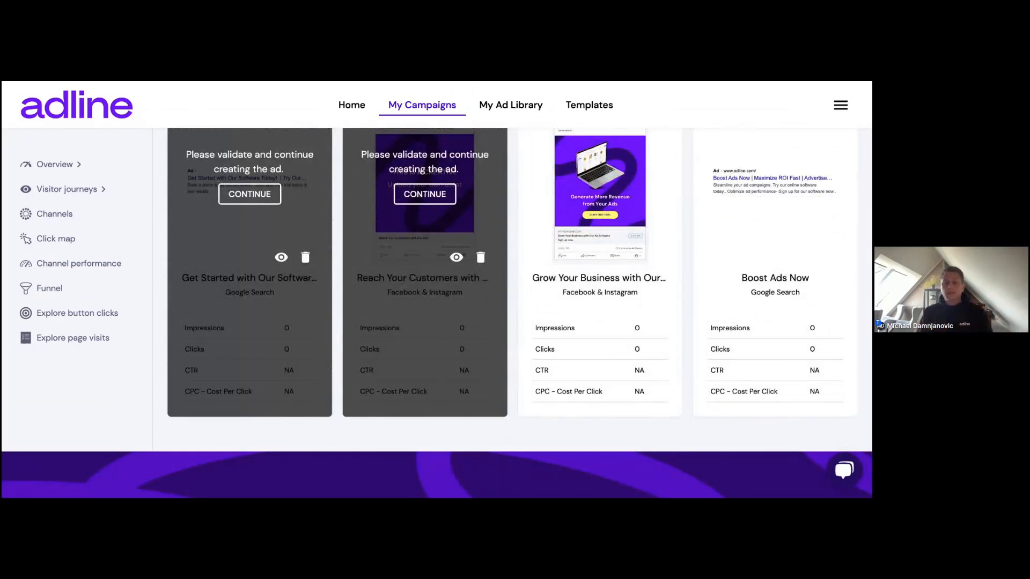
pyautogui.scroll(2, 437, 313)
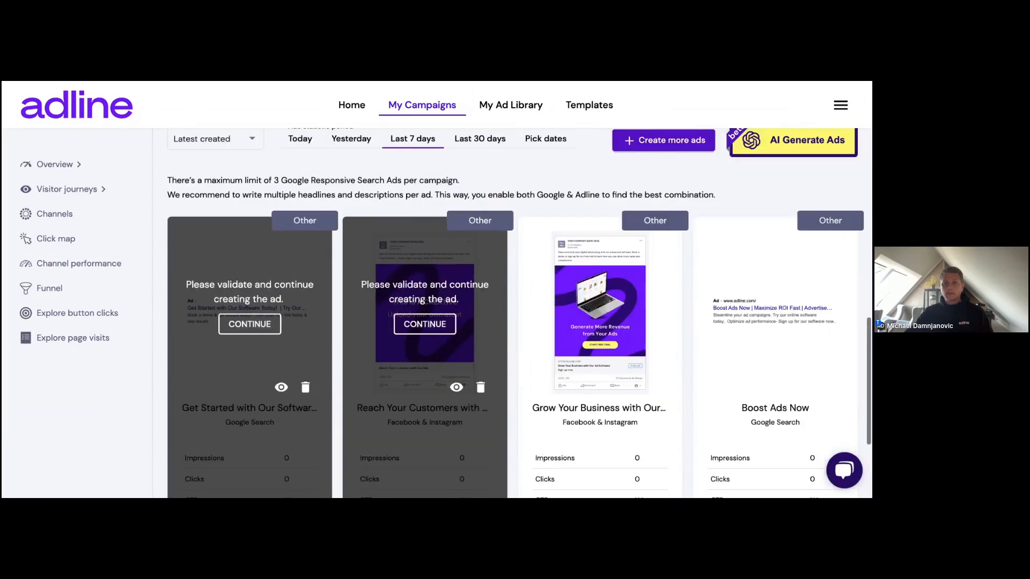
pyautogui.scroll(2, 515, 311)
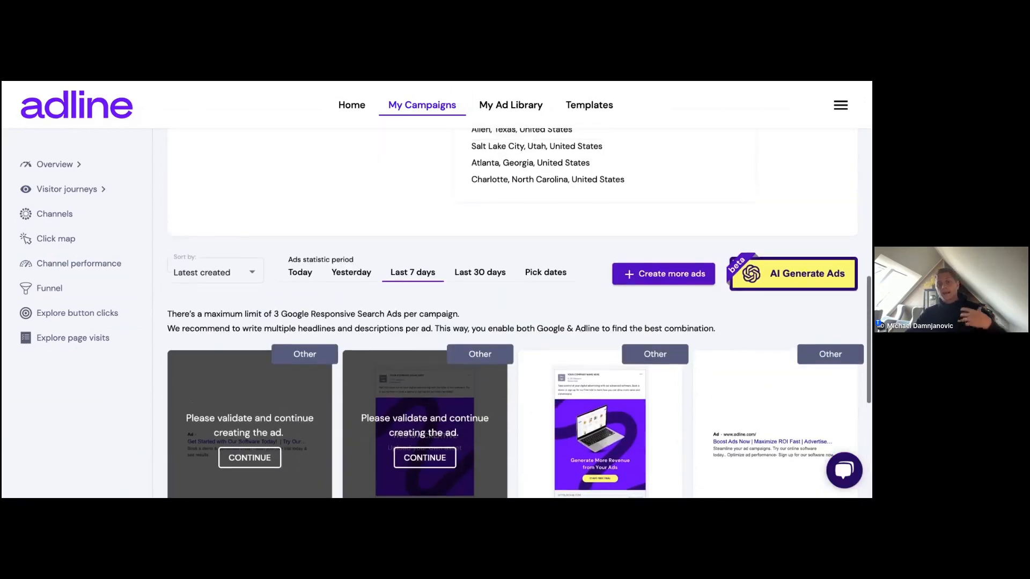
pyautogui.scroll(3, 515, 312)
pyautogui.scroll(5, 515, 311)
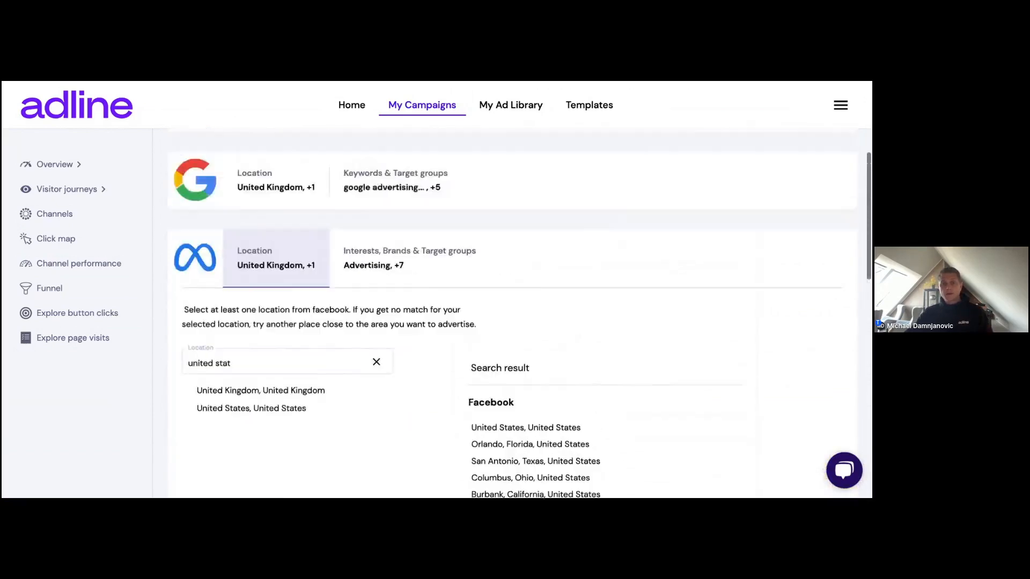
pyautogui.scroll(3, 515, 311)
pyautogui.scroll(-8, 515, 311)
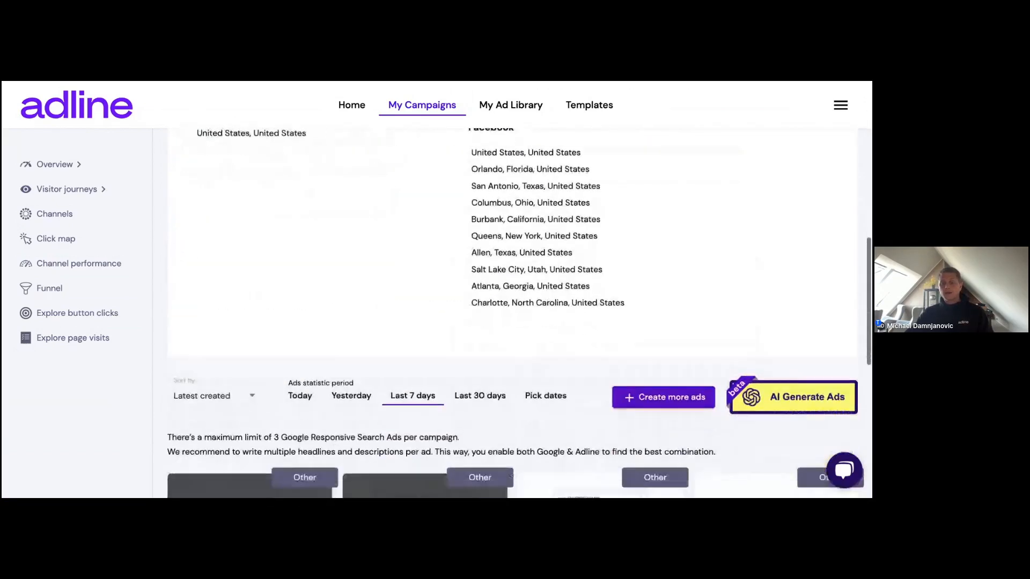
pyautogui.scroll(-6, 515, 311)
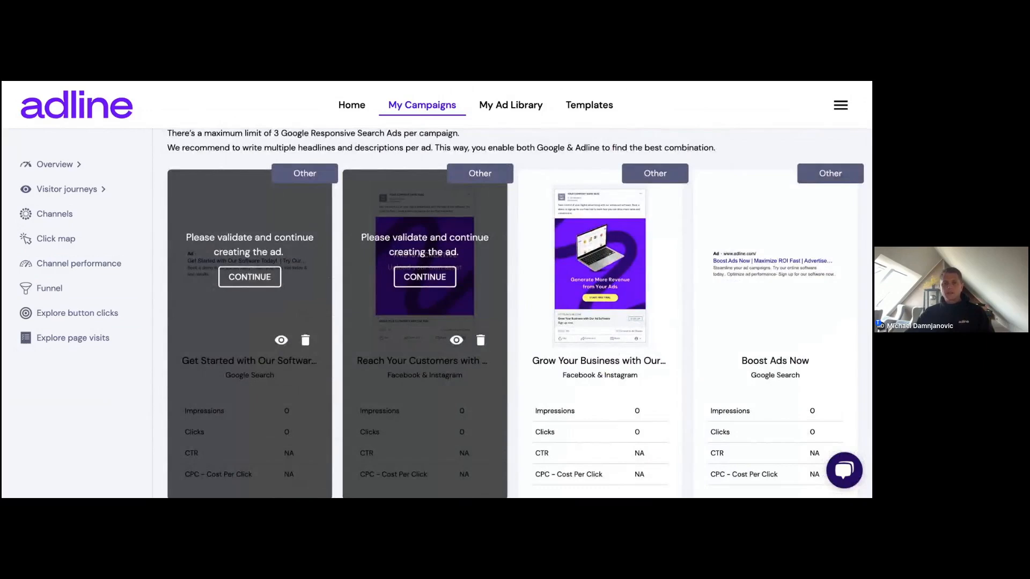
# Look over the campaign page, from the status, budget and targeting summary through the Meta locations to the ad cards.
pyautogui.scroll(4, 515, 311)
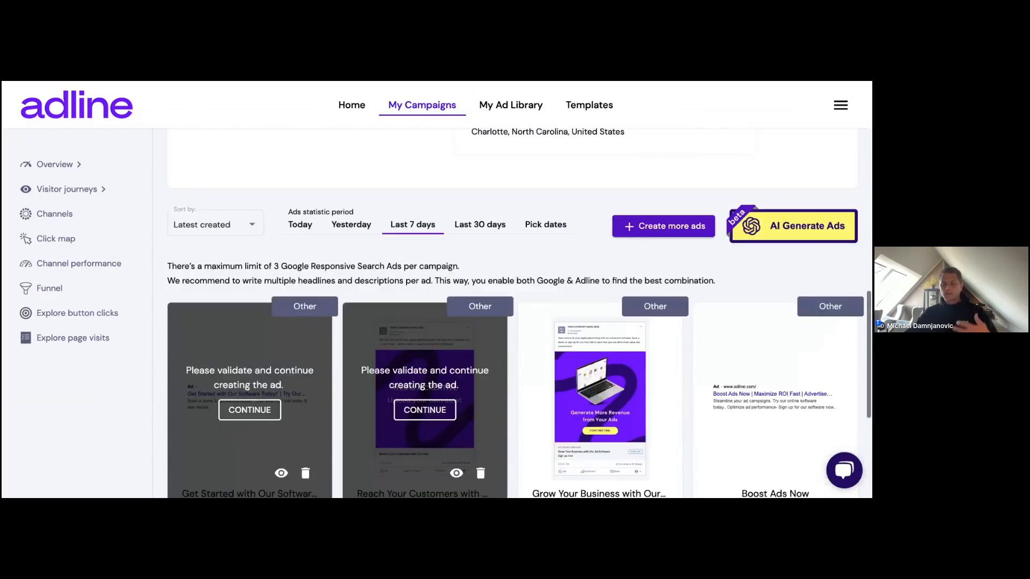
pyautogui.scroll(1, 515, 311)
pyautogui.scroll(-1, 515, 311)
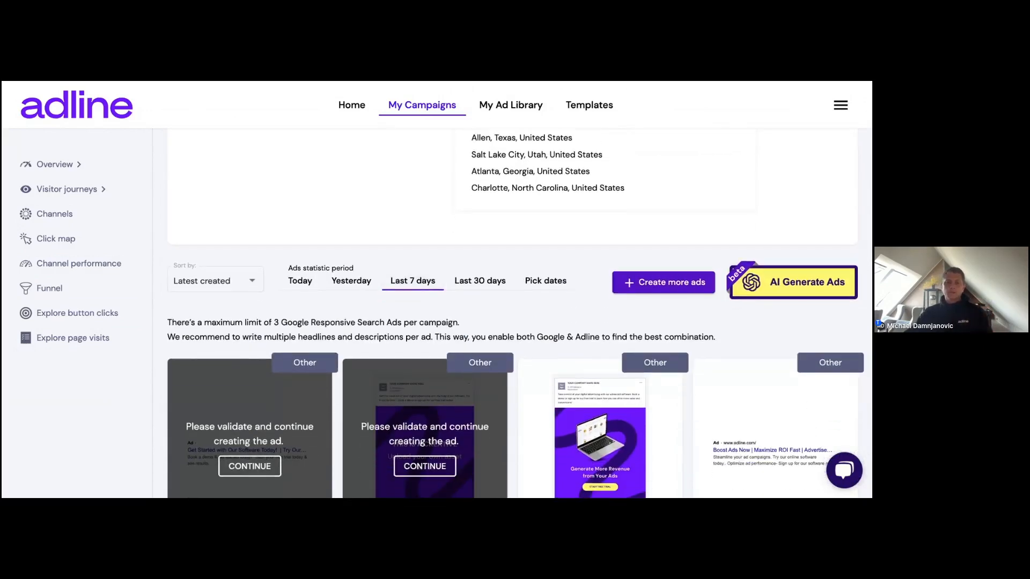
pyautogui.scroll(-2, 515, 312)
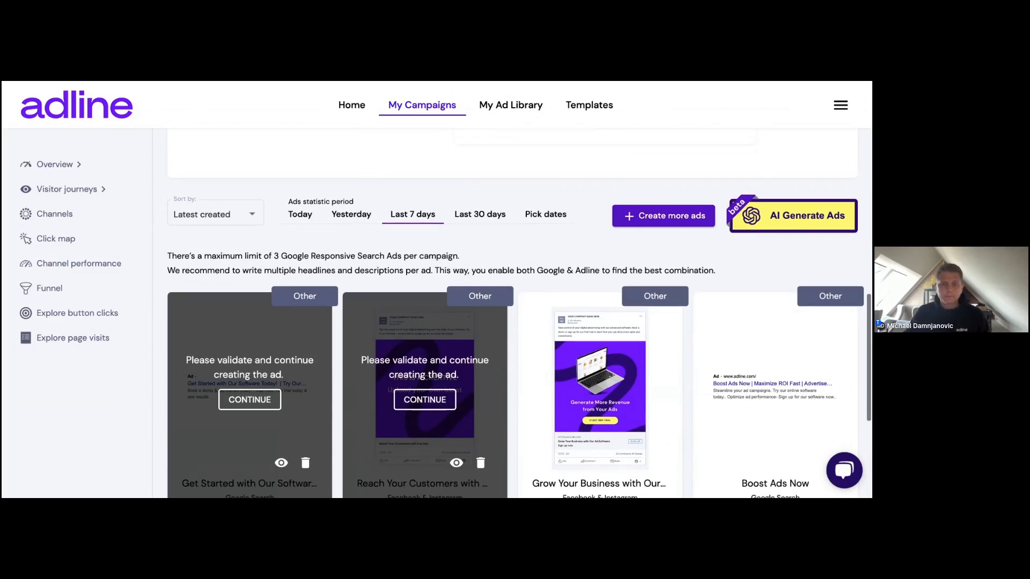
pyautogui.scroll(5, 515, 311)
pyautogui.scroll(12, 515, 312)
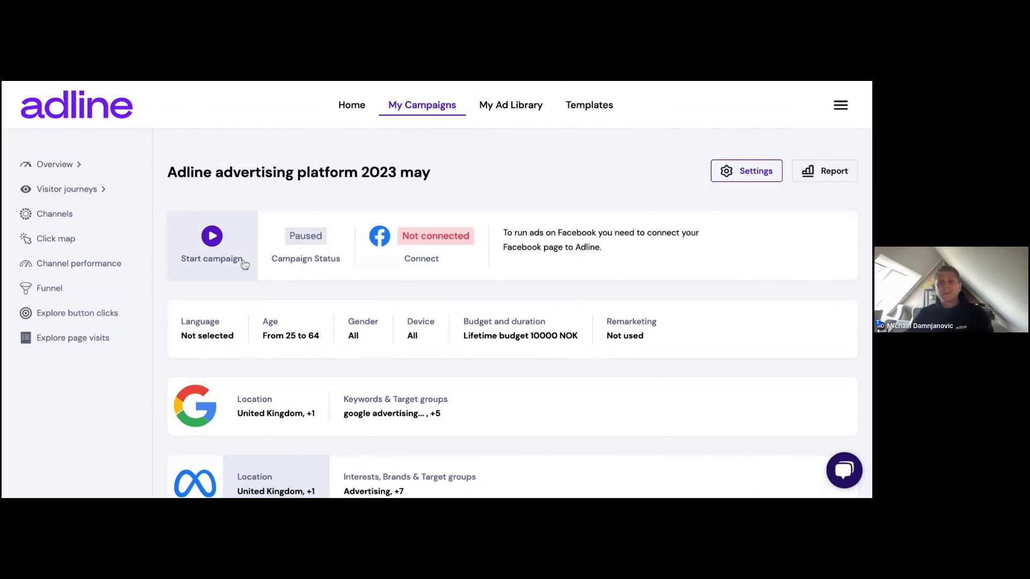
pyautogui.scroll(-5, 417, 301)
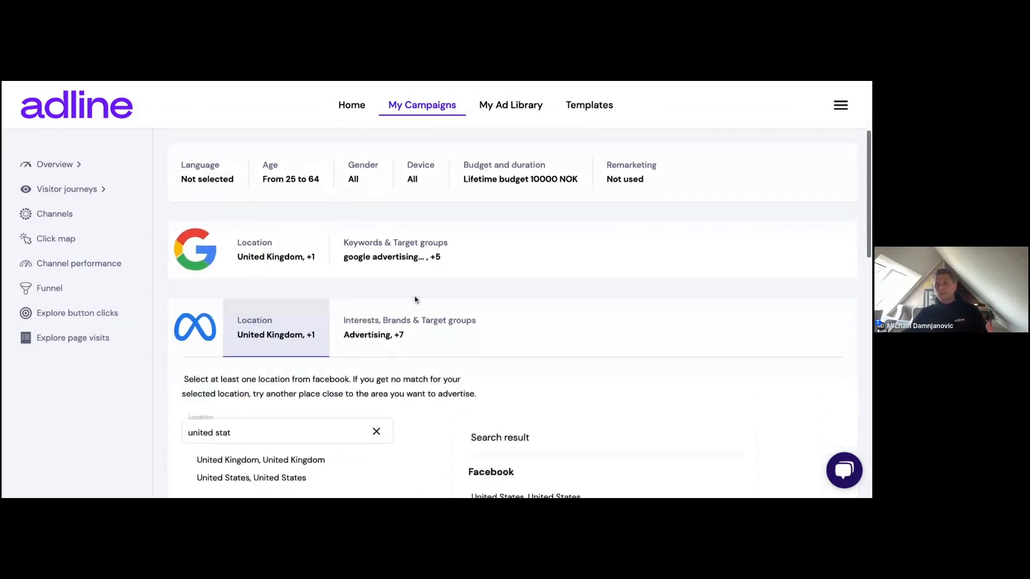
pyautogui.scroll(-2, 417, 301)
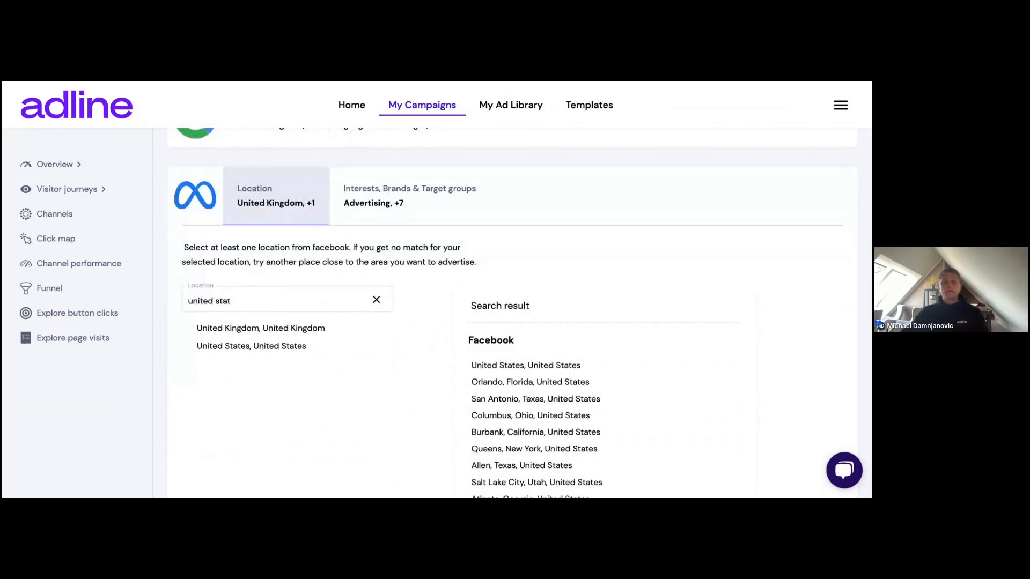
pyautogui.scroll(1, 520, 312)
pyautogui.scroll(3, 520, 311)
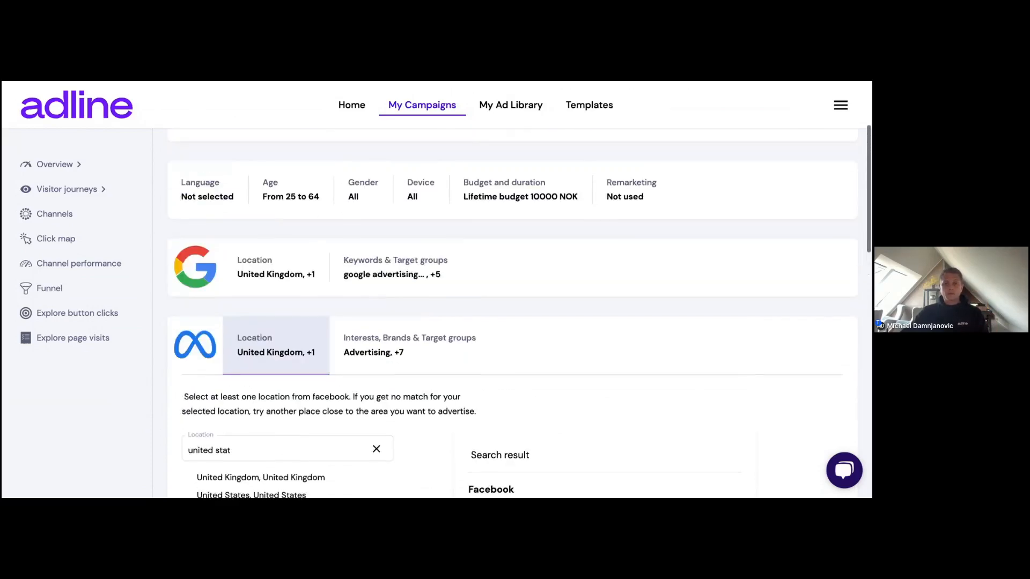
pyautogui.scroll(-2, 519, 311)
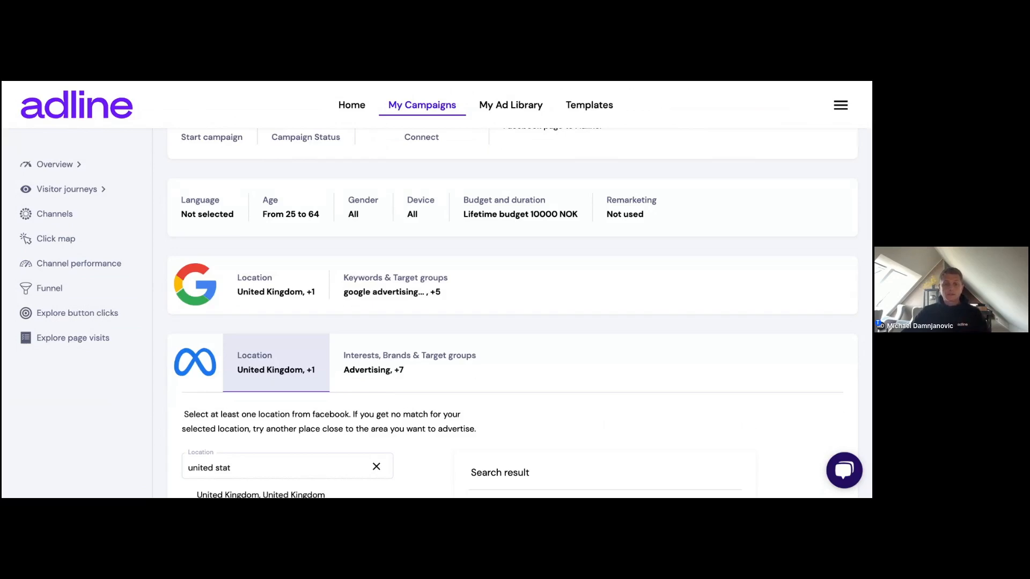
pyautogui.scroll(-2, 520, 311)
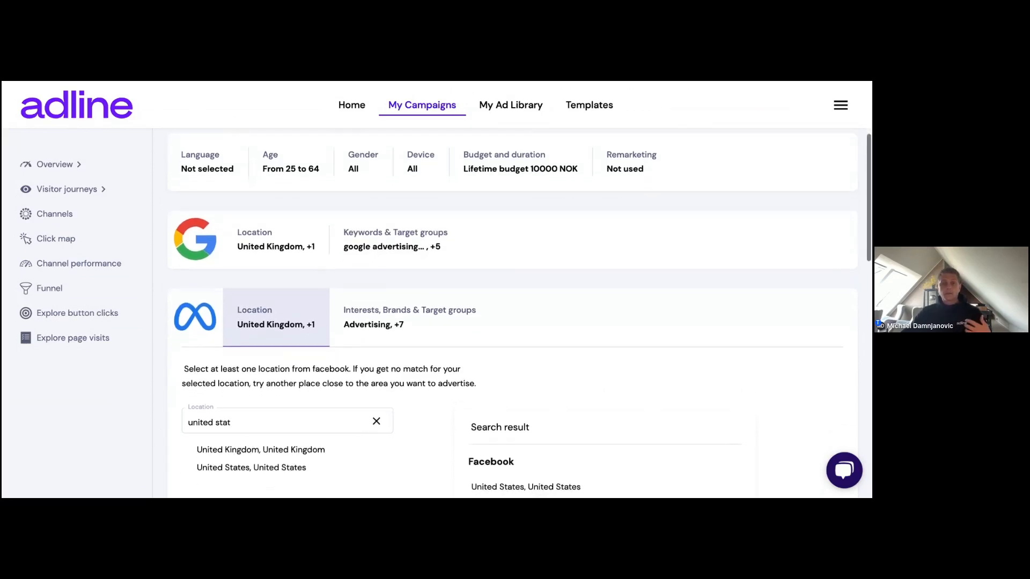
pyautogui.scroll(-5, 520, 311)
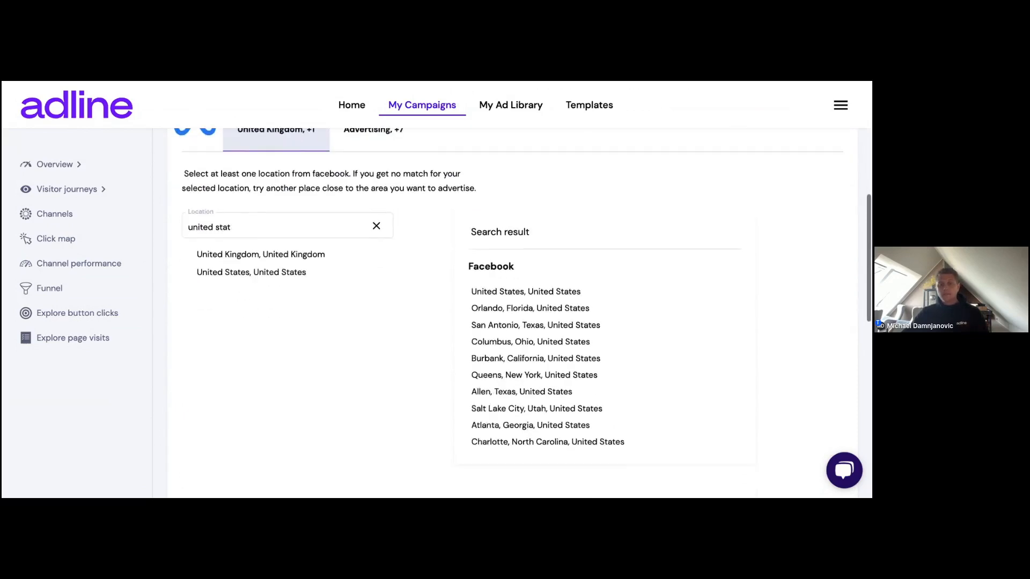
pyautogui.scroll(-2, 512, 302)
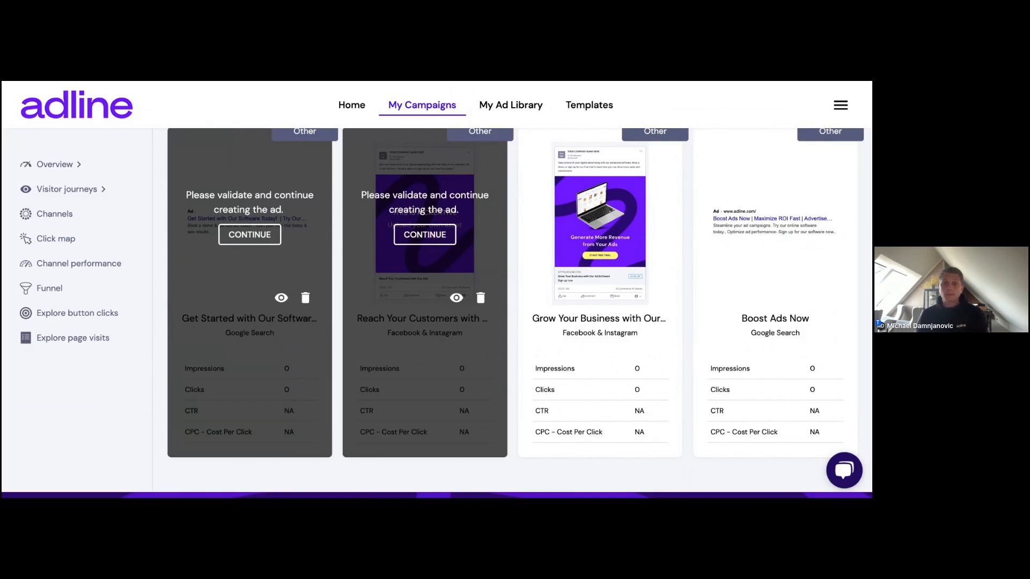
pyautogui.scroll(4, 515, 311)
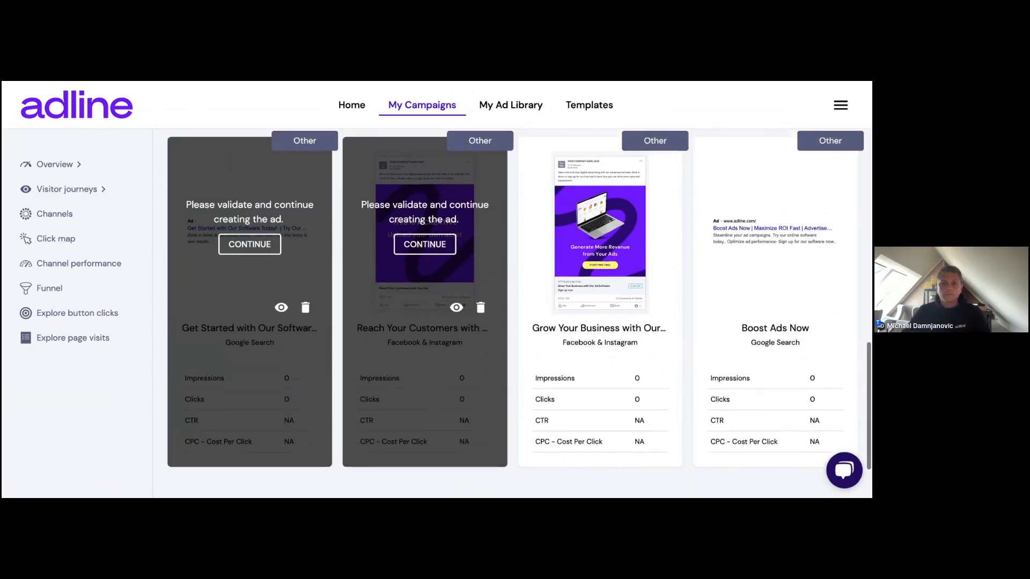
pyautogui.scroll(10, 515, 311)
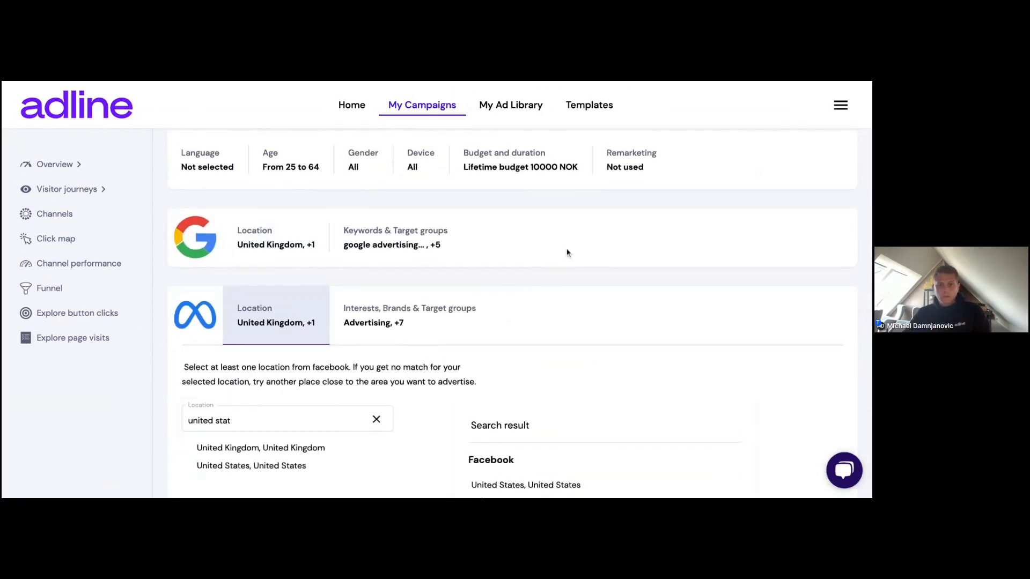
pyautogui.scroll(4, 568, 248)
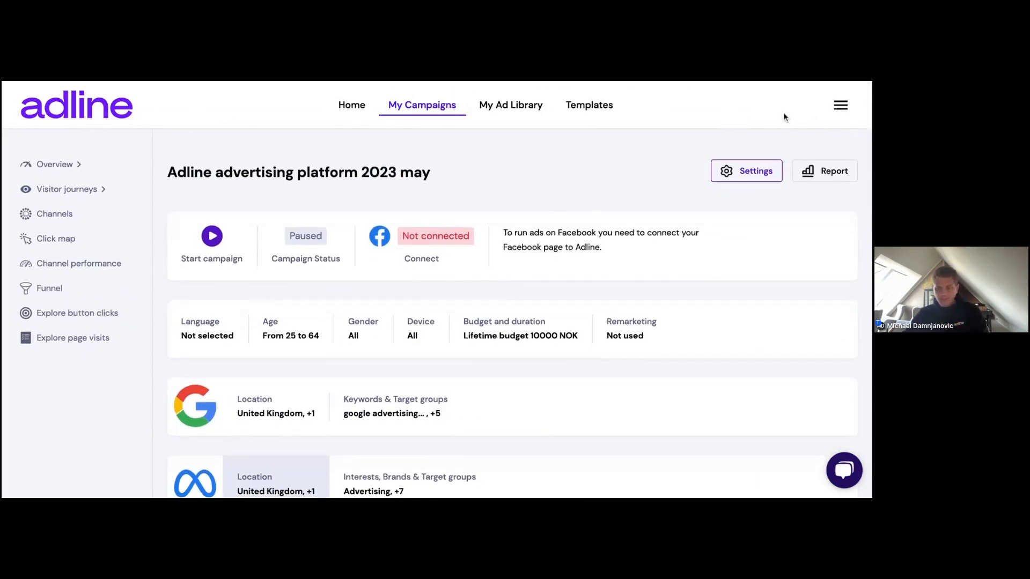
# Open the Adline Tracking Script page and examine the website installation instructions and script code.
pyautogui.click(840, 106)
pyautogui.click(785, 188)
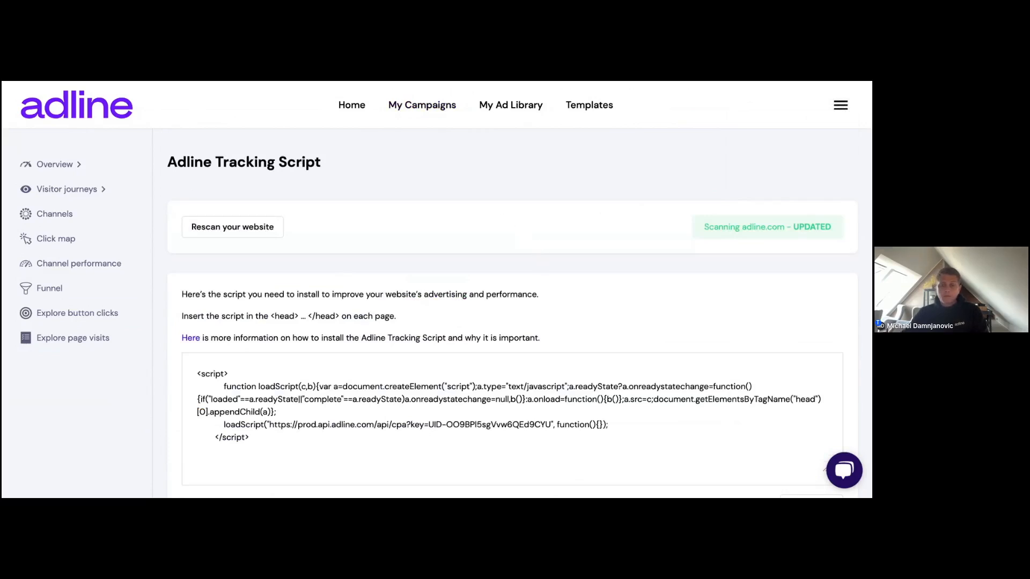
pyautogui.scroll(-1, 515, 295)
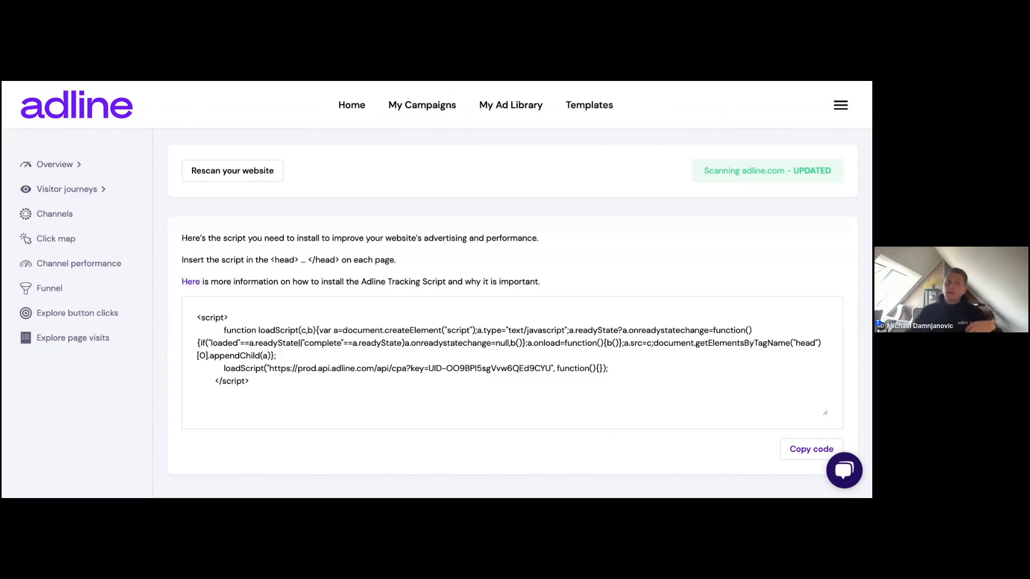
# Examine the selected button clicks report and the selected page visits report for the last 7 days.
pyautogui.click(86, 314)
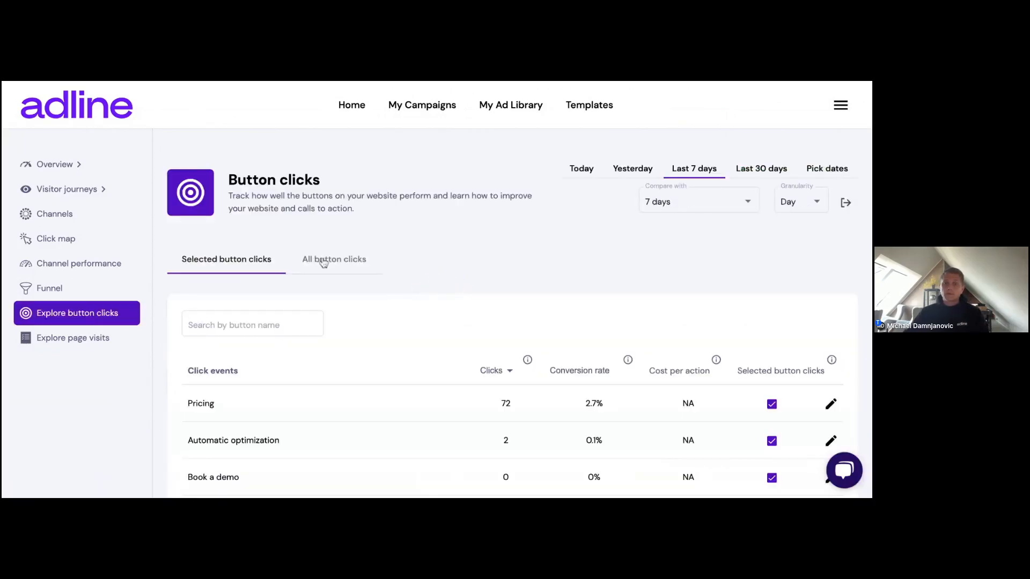
pyautogui.scroll(-3, 418, 391)
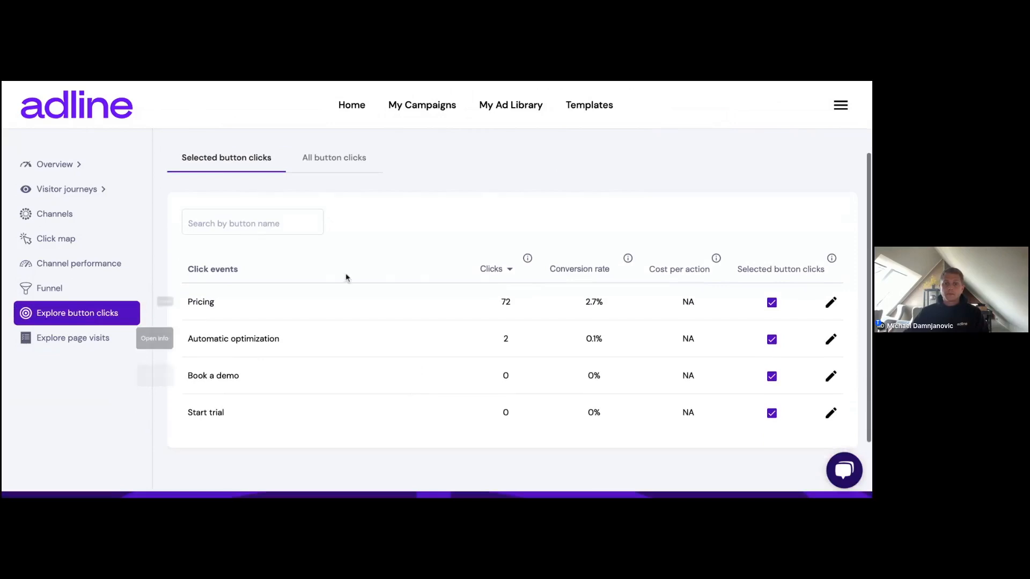
pyautogui.click(68, 340)
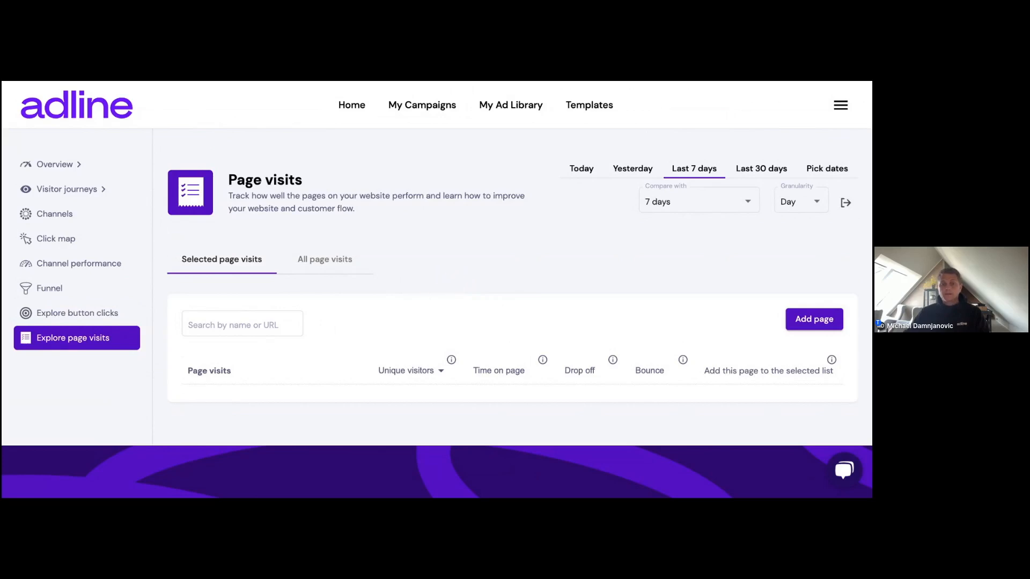
pyautogui.scroll(-3, 512, 376)
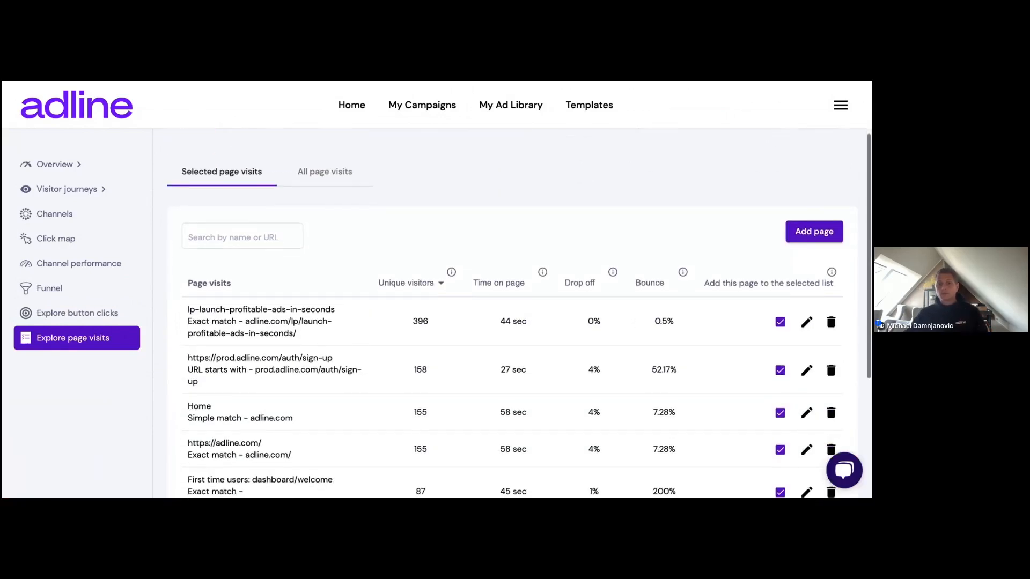
pyautogui.scroll(-2, 513, 375)
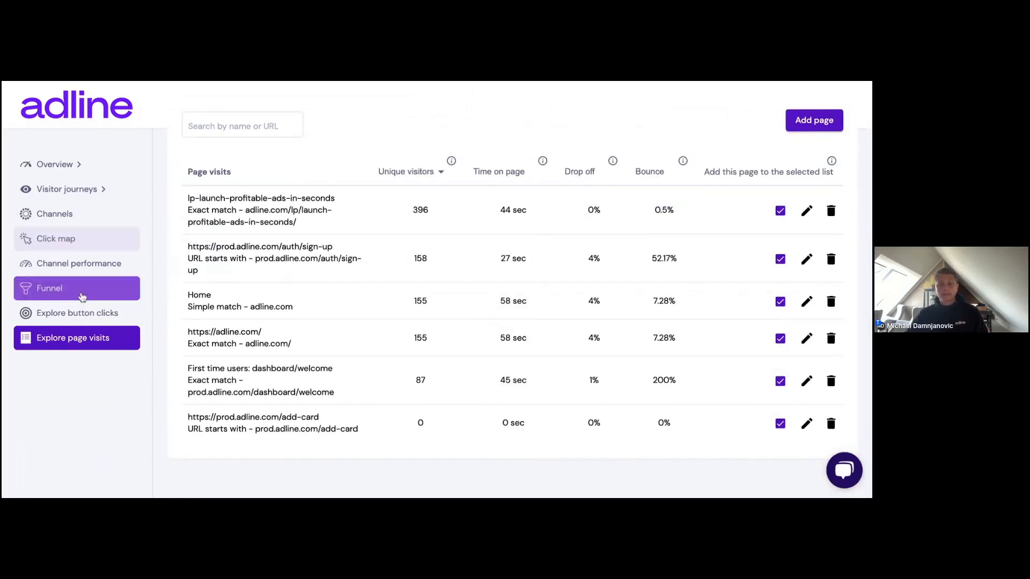
# Return to the button clicks report and review the selected click events with their conversion rates.
pyautogui.click(84, 313)
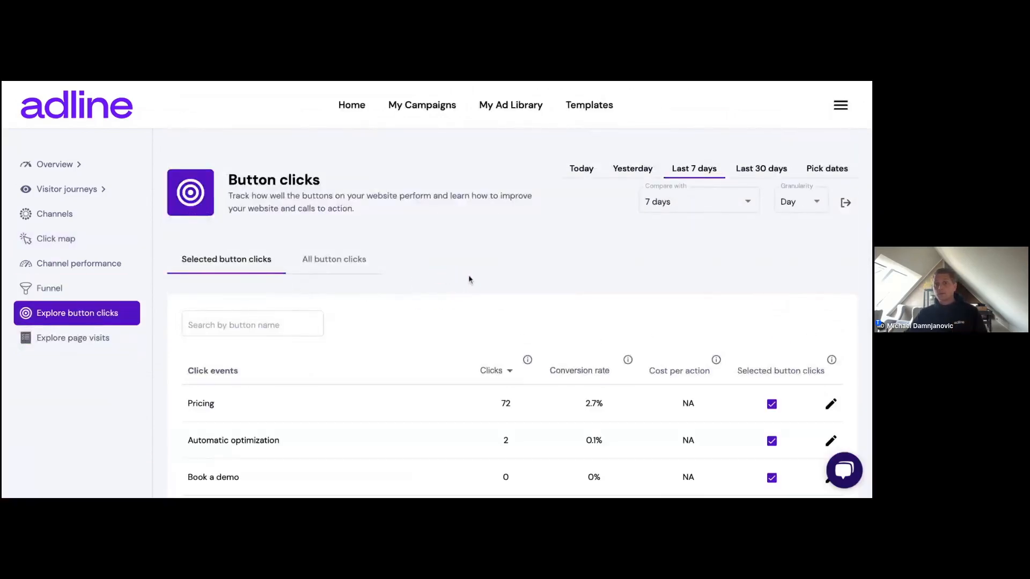
pyautogui.scroll(-2, 468, 276)
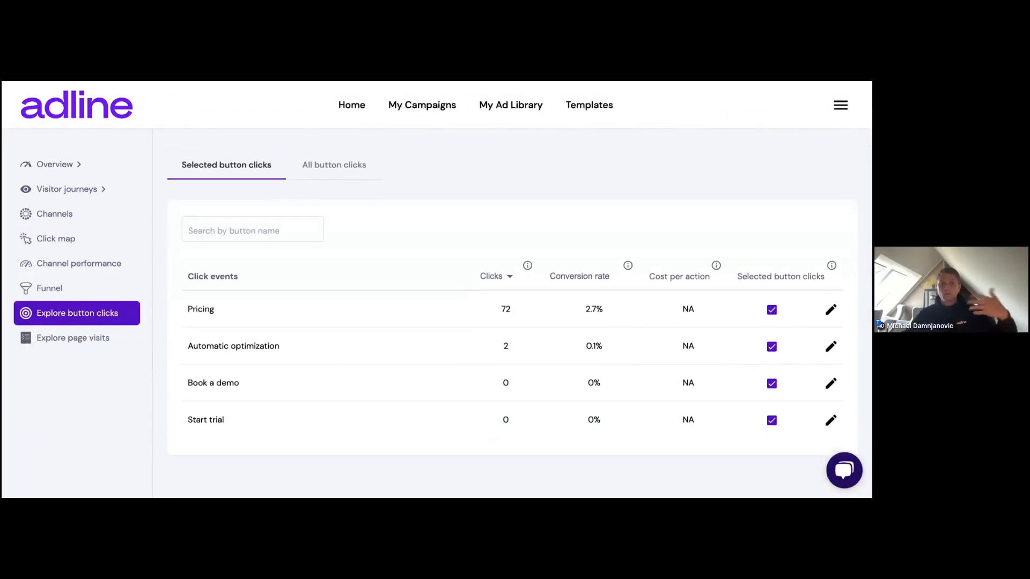
pyautogui.scroll(2, 320, 386)
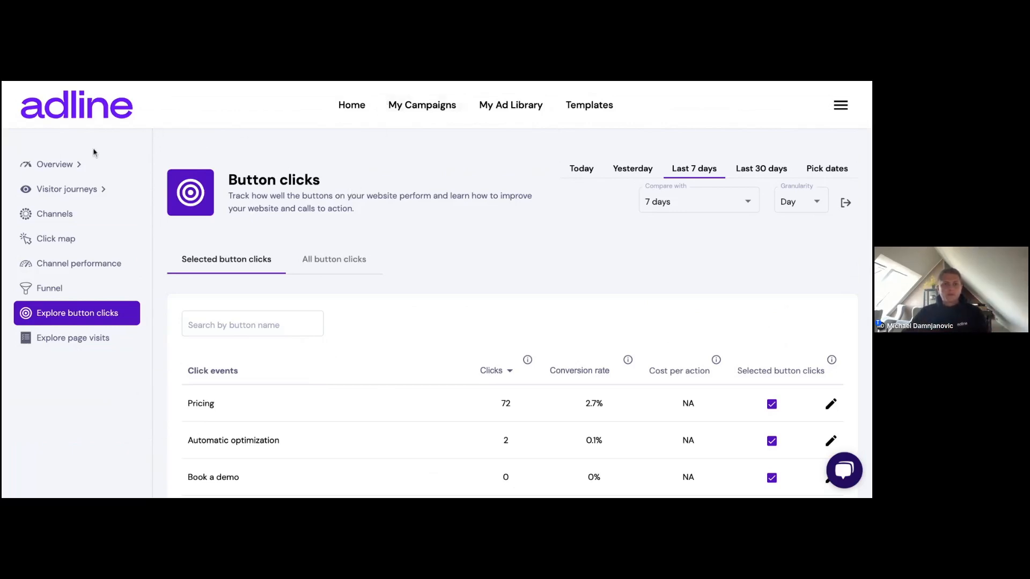
# View the marketing Overview report and open the Profitable Keywords report.
pyautogui.click(58, 164)
pyautogui.click(65, 189)
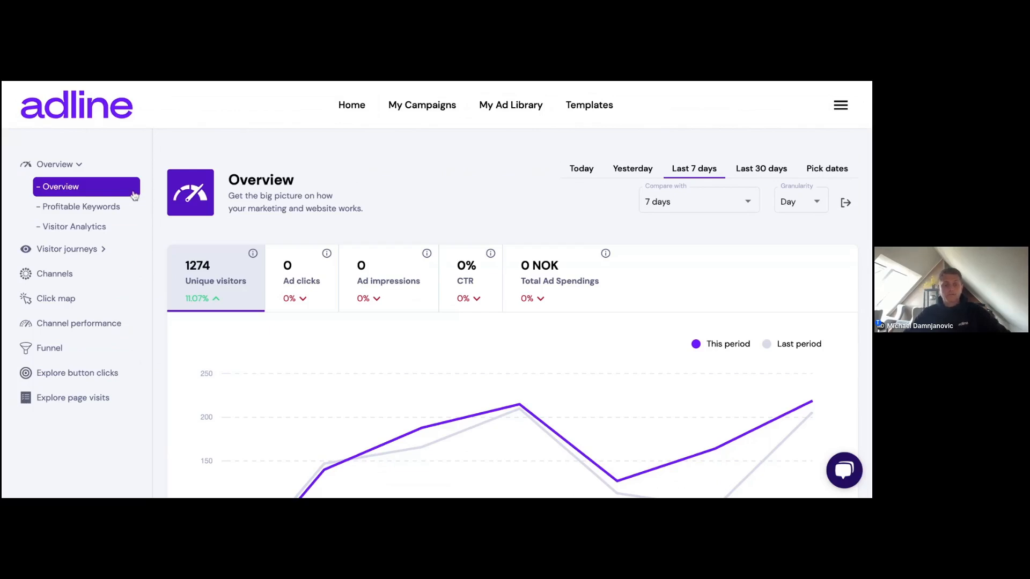
pyautogui.click(93, 213)
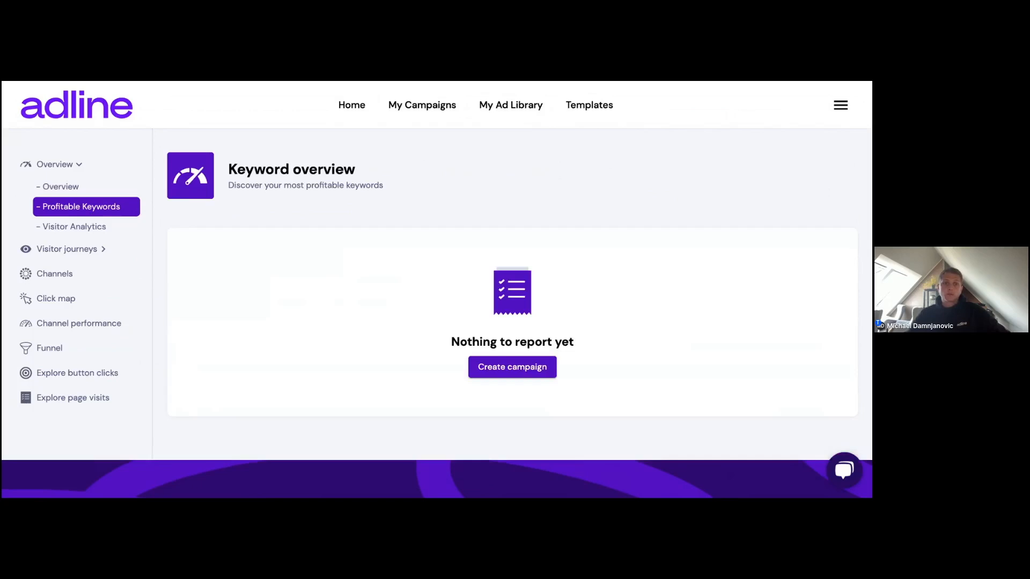
# Open Visitor Analytics and examine the visitor trend chart and the live visitors map.
pyautogui.click(88, 234)
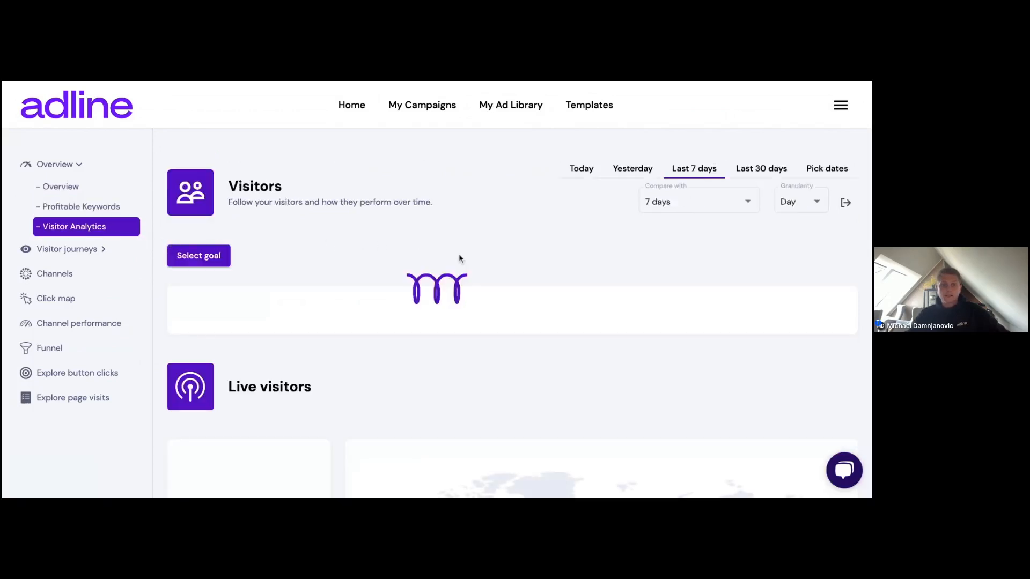
pyautogui.scroll(-6, 570, 253)
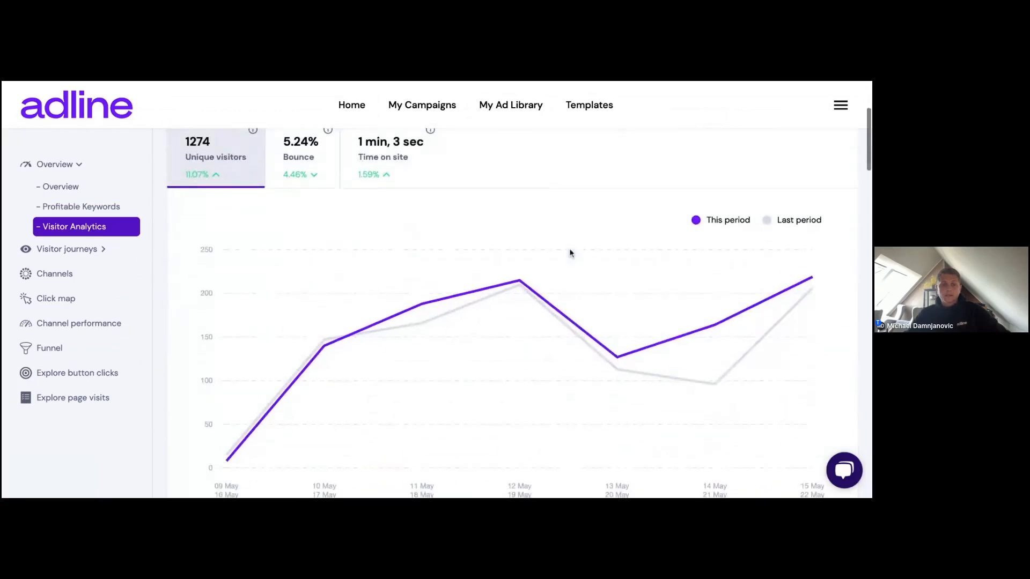
pyautogui.scroll(-6, 570, 254)
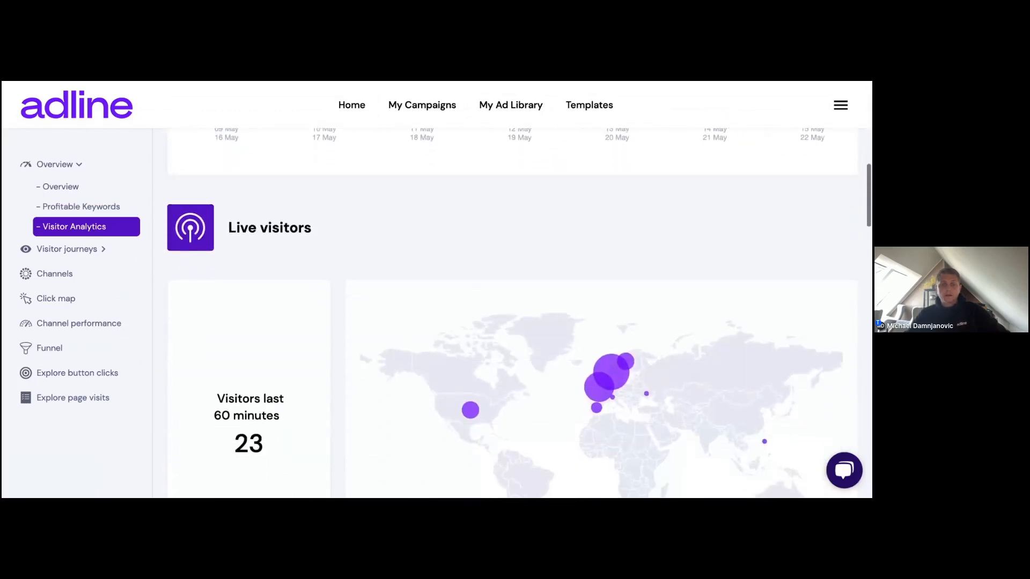
pyautogui.scroll(2, 329, 278)
pyautogui.scroll(-3, 329, 278)
# Examine the visitors' locations by country and the device breakdown in Visitor Analytics.
pyautogui.scroll(-8, 329, 277)
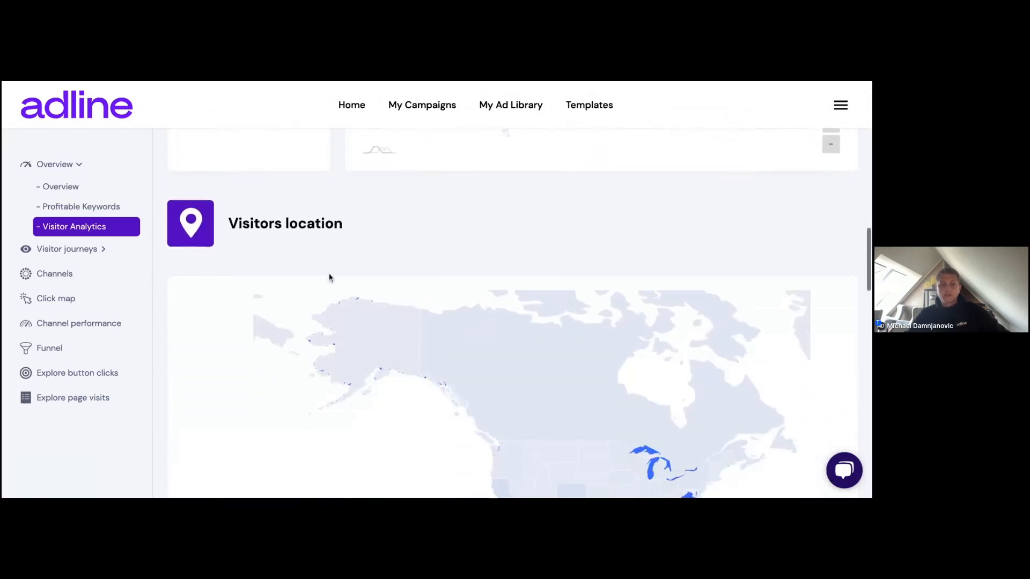
pyautogui.scroll(-8, 223, 257)
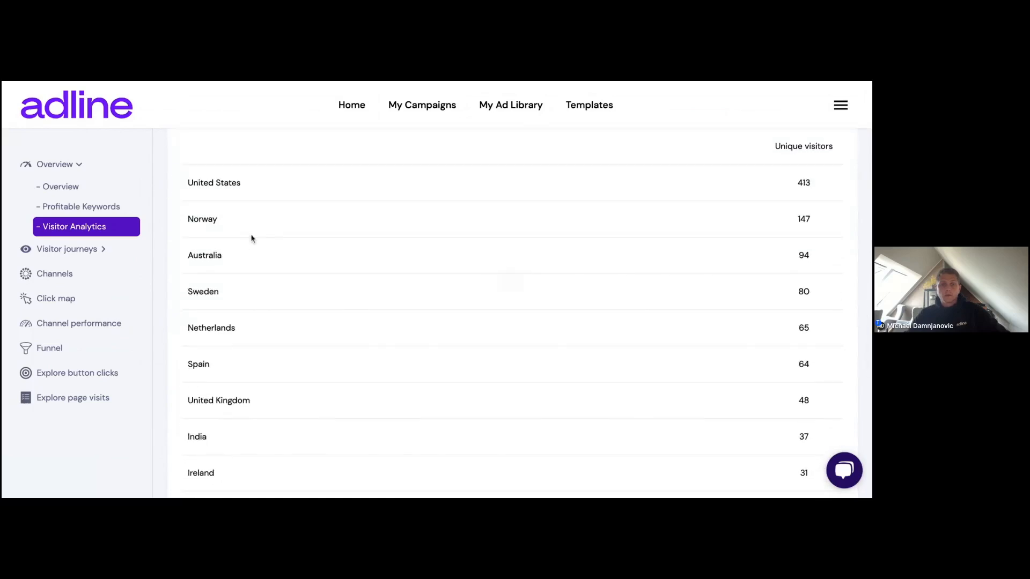
pyautogui.scroll(-6, 272, 294)
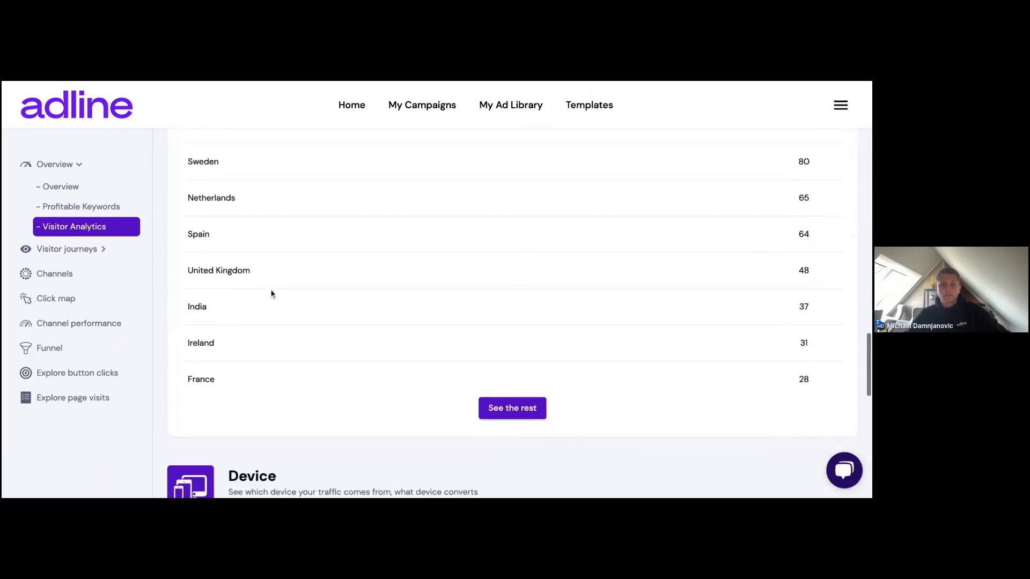
pyautogui.scroll(-4, 272, 294)
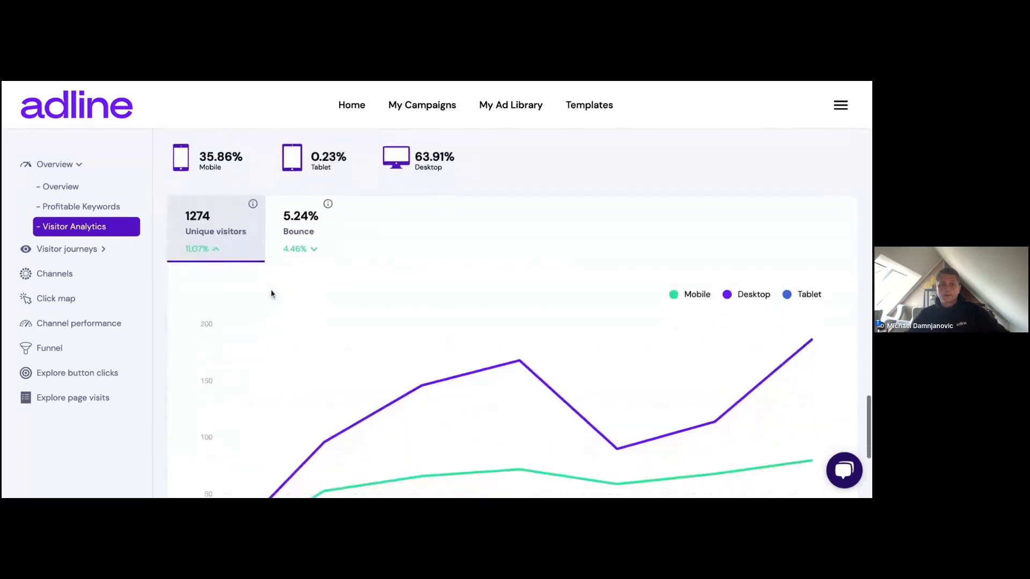
pyautogui.scroll(2, 272, 294)
pyautogui.scroll(-1, 512, 314)
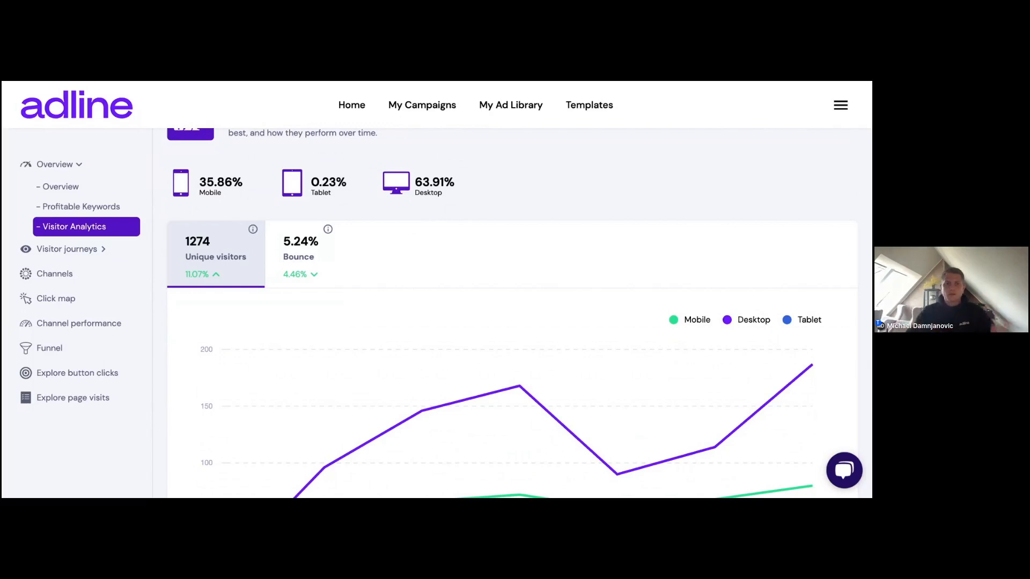
pyautogui.scroll(-5, 248, 288)
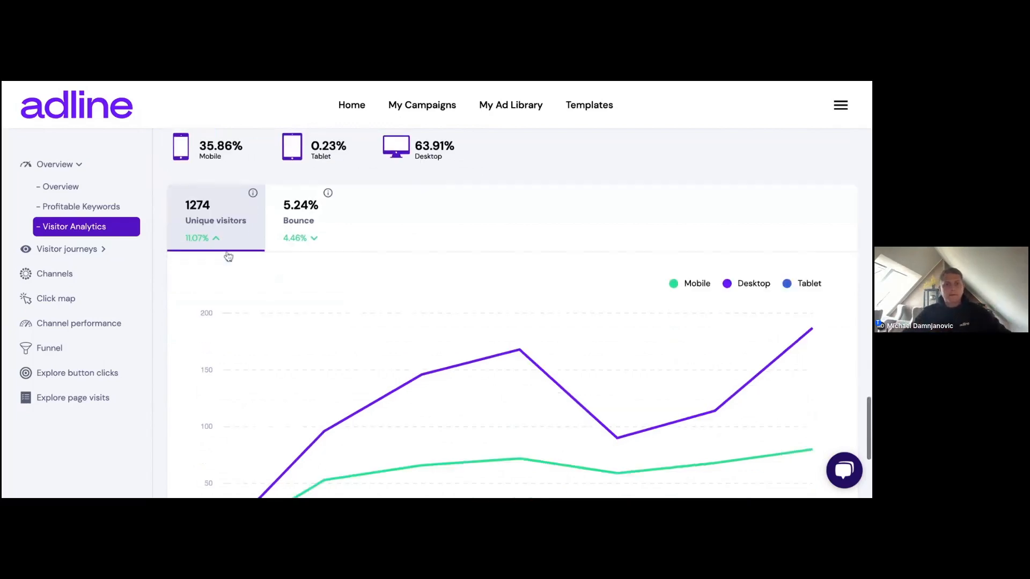
# Review the list of individual visitor journeys for the last 7 days and open the Channels report.
pyautogui.scroll(2, 186, 263)
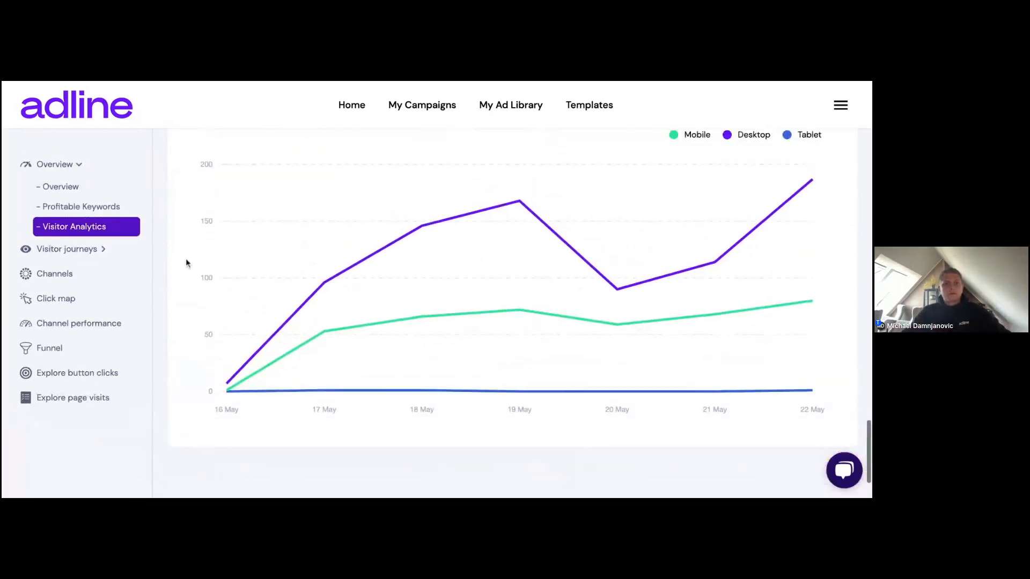
pyautogui.click(74, 249)
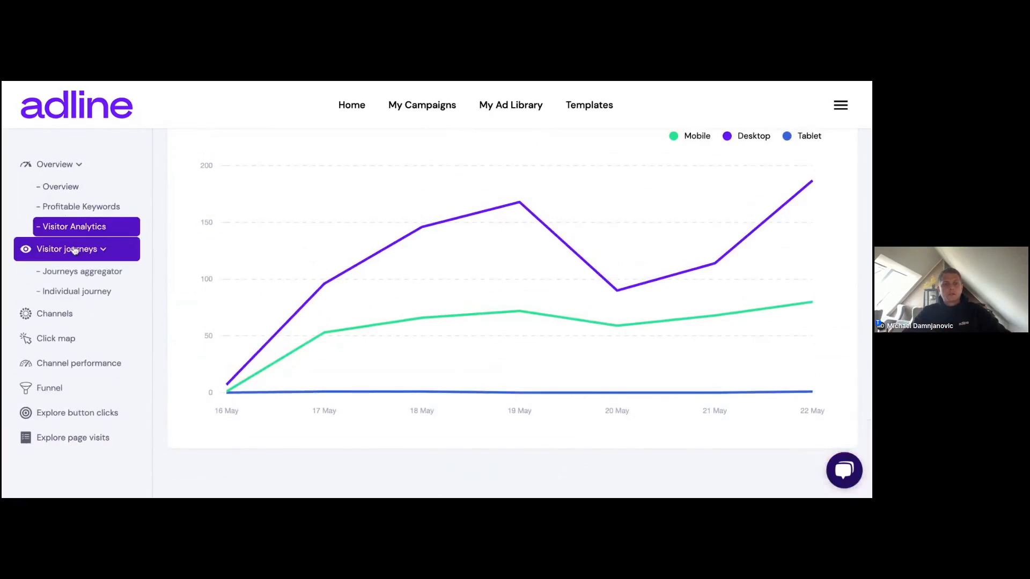
pyautogui.click(74, 292)
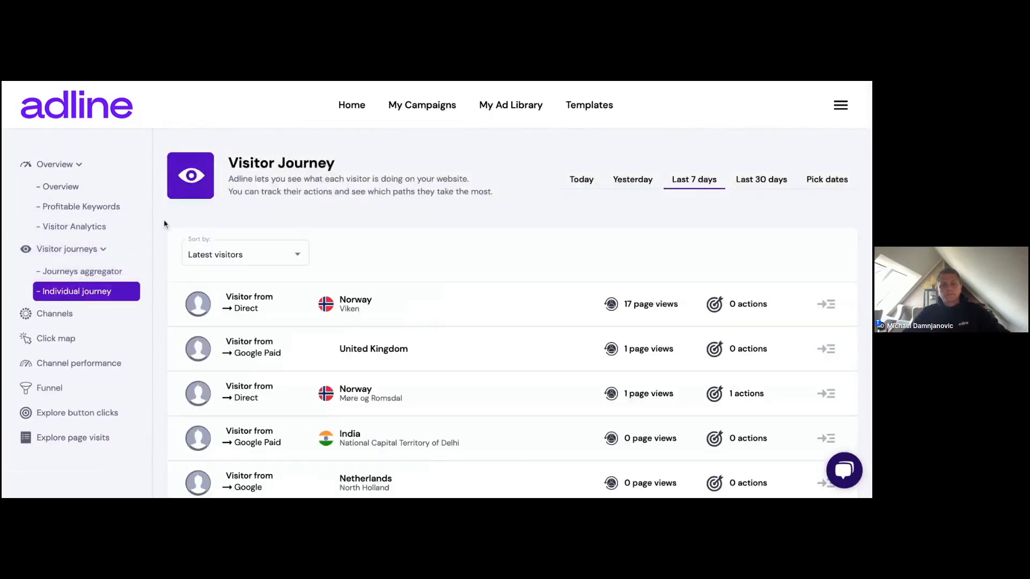
pyautogui.scroll(-1, 163, 221)
pyautogui.scroll(-3, 217, 283)
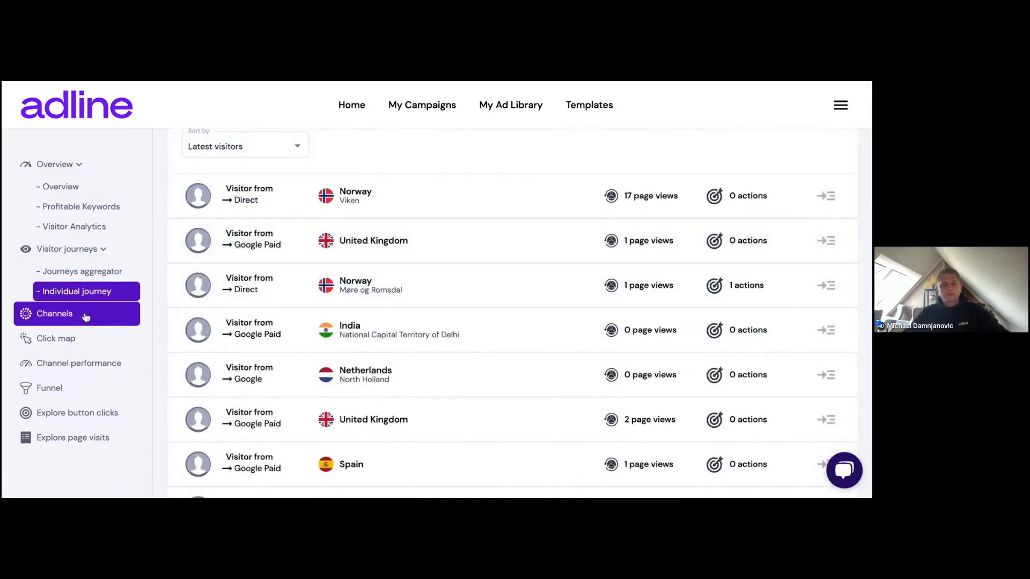
pyautogui.click(84, 316)
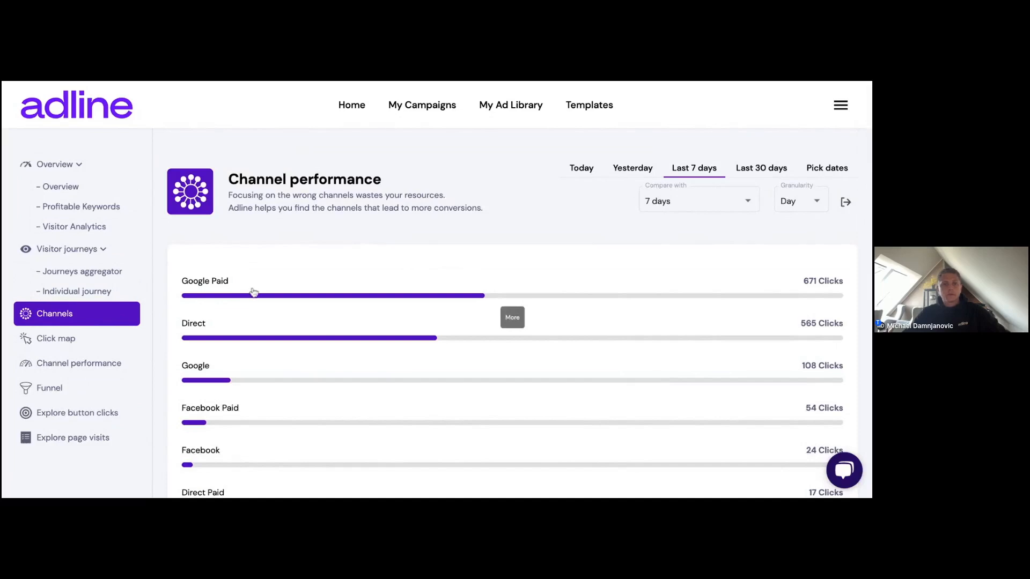
# Open the click map of the adline.com homepage and inspect the click data for the Log in and Get Instant Access buttons.
pyautogui.click(64, 347)
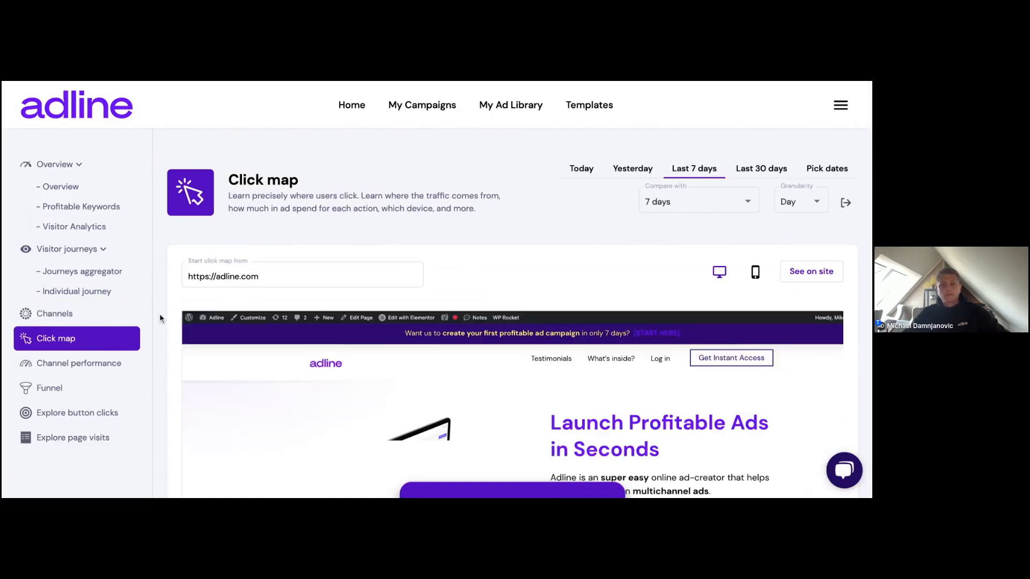
pyautogui.scroll(-5, 159, 318)
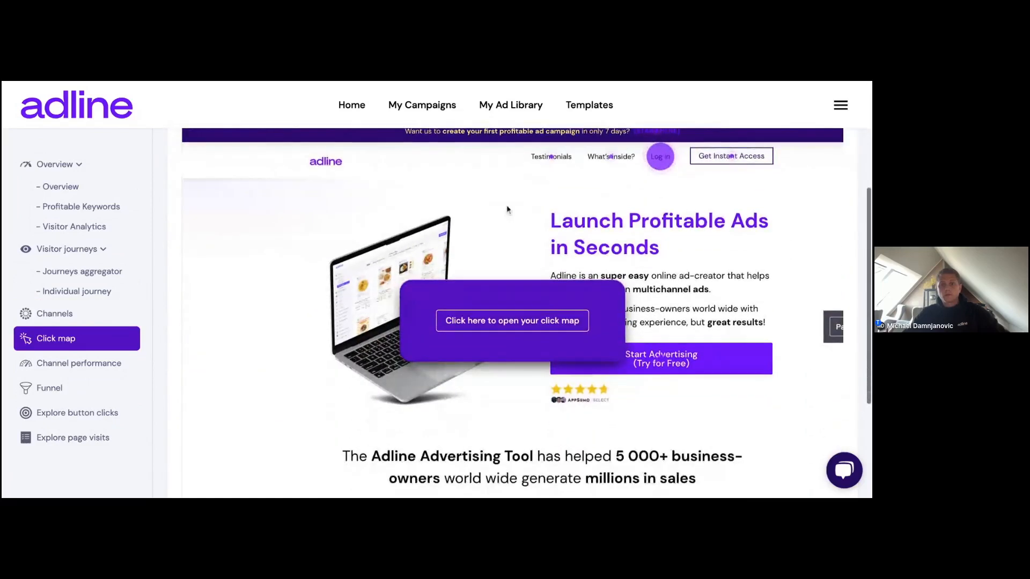
pyautogui.click(659, 164)
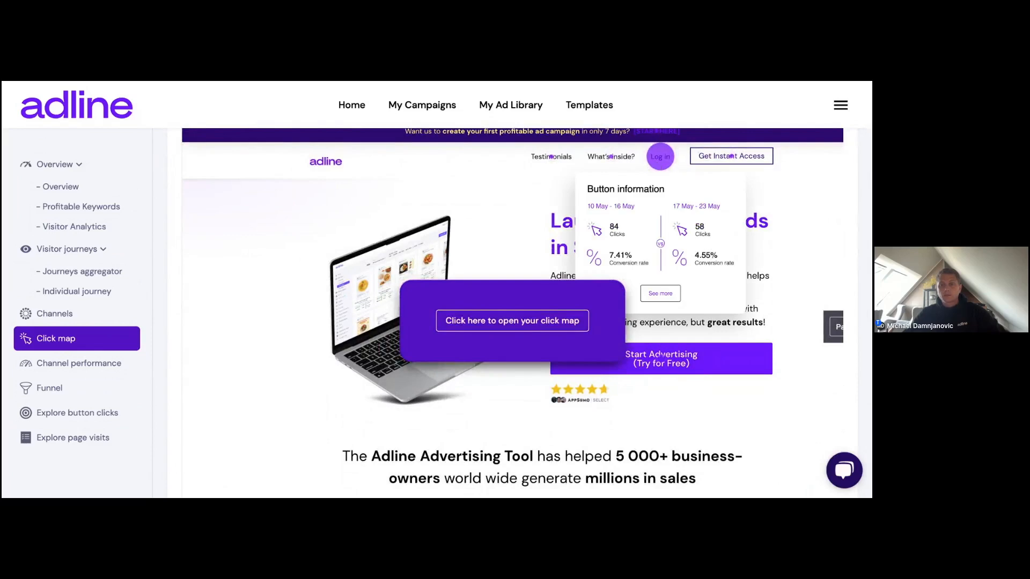
pyautogui.click(719, 163)
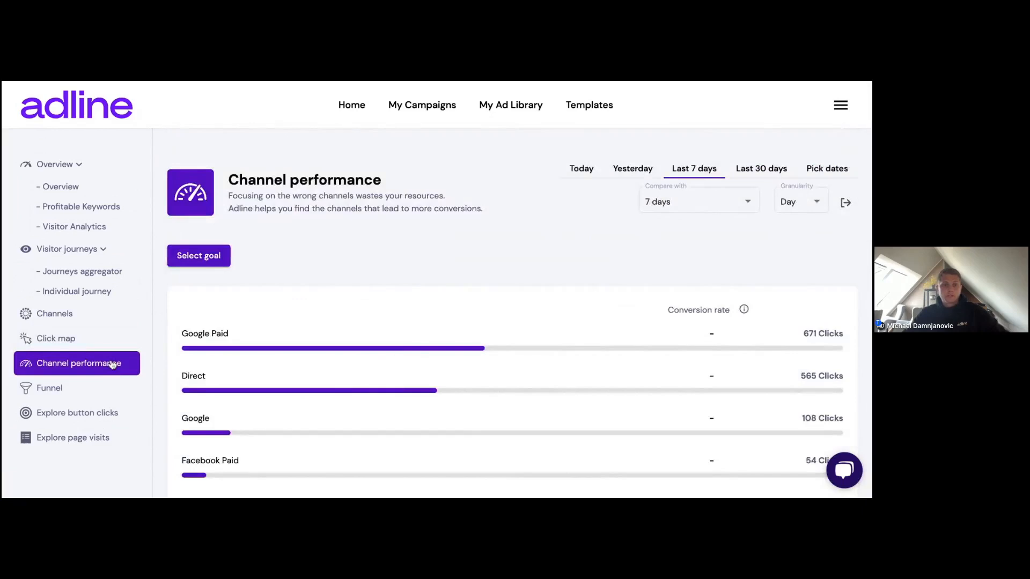
# View the Channel performance and Funnels reports and return to the Home page.
pyautogui.scroll(-2, 110, 362)
pyautogui.click(43, 390)
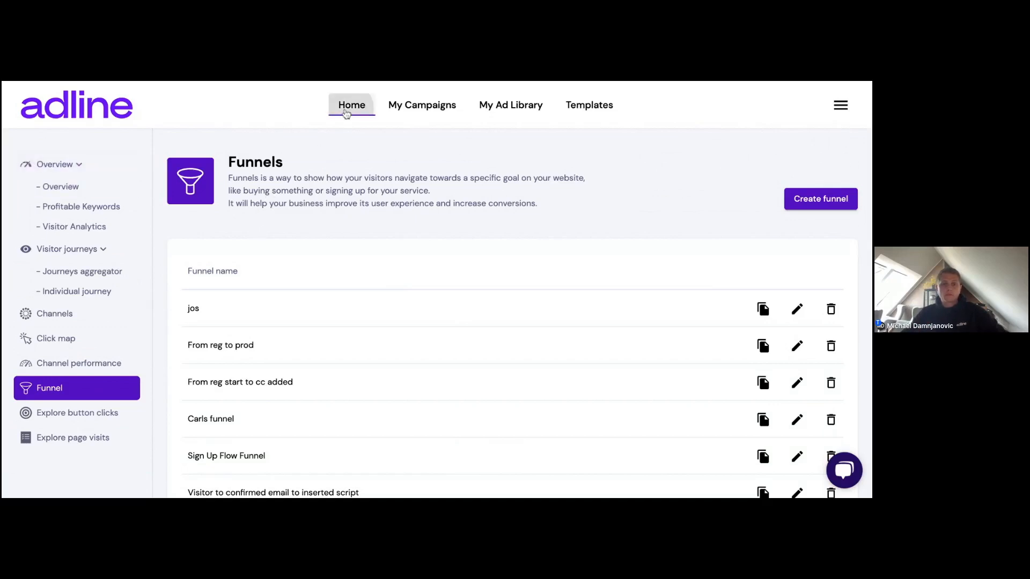
pyautogui.click(347, 113)
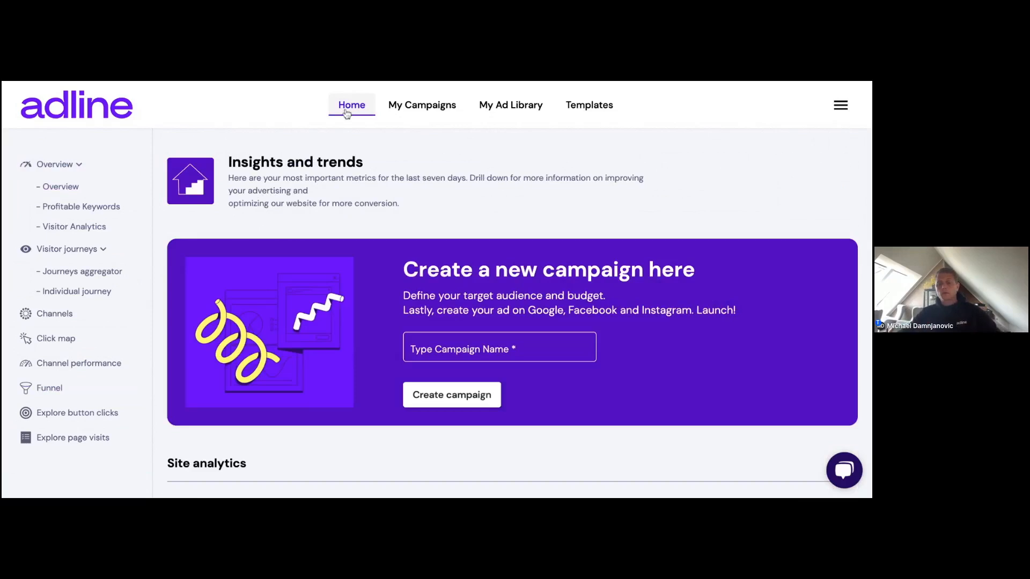